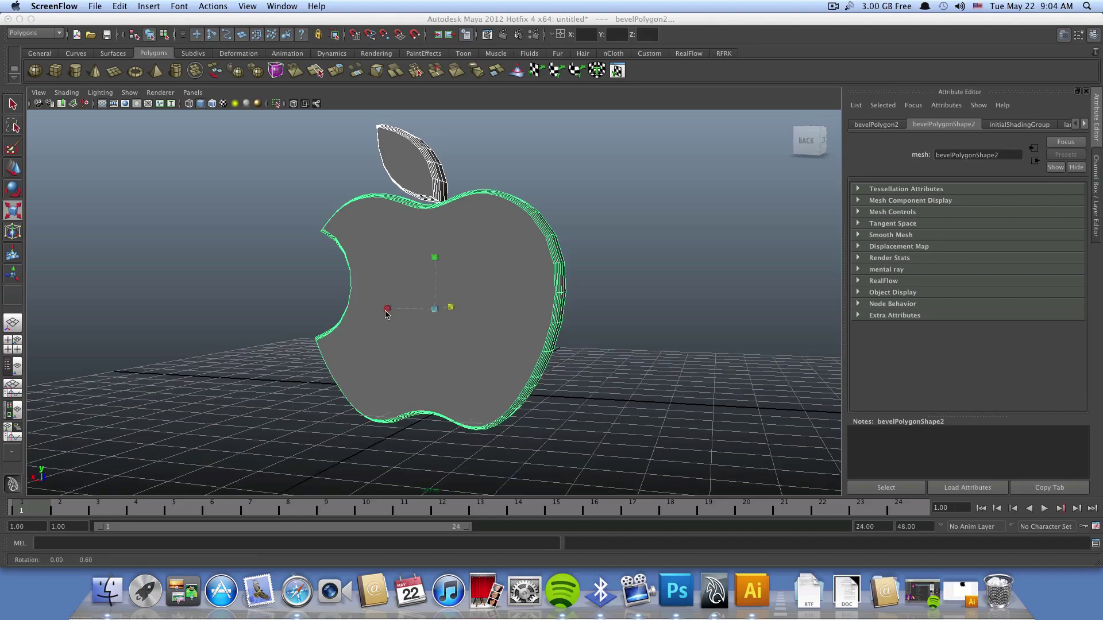
Orbit and zoom the viewport to a three-quarter close-up of the beveled apple
mouse_move(552, 315)
alt+mouse_down()
mouse_move(596, 326)
mouse_move(517, 381)
mouse_move(535, 364)
alt+mouse_up()
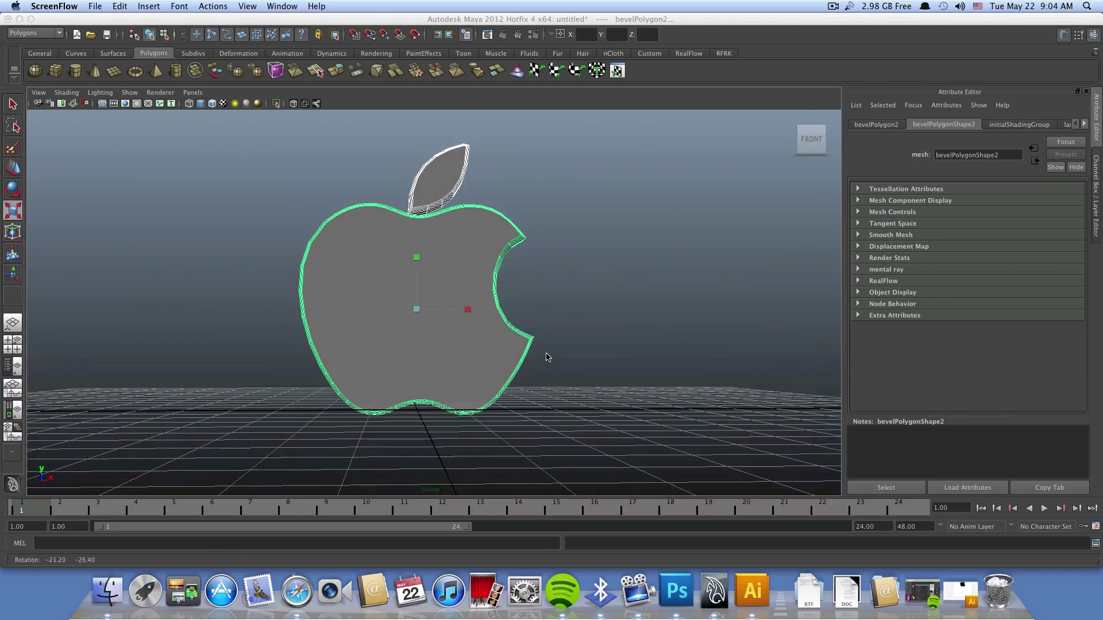
mouse_move(547, 358)
alt+right_down()
mouse_move(377, 375)
mouse_move(559, 402)
mouse_move(442, 399)
alt+right_up()
mouse_move(443, 398)
alt+mouse_down()
mouse_move(493, 337)
mouse_move(450, 352)
mouse_move(422, 379)
mouse_move(422, 431)
mouse_move(458, 456)
mouse_move(638, 313)
mouse_move(485, 308)
mouse_move(402, 320)
mouse_move(552, 325)
mouse_move(591, 343)
mouse_move(404, 399)
mouse_move(253, 318)
mouse_move(454, 355)
mouse_move(371, 372)
alt+mouse_up()
scroll(448, 344, down, 2)
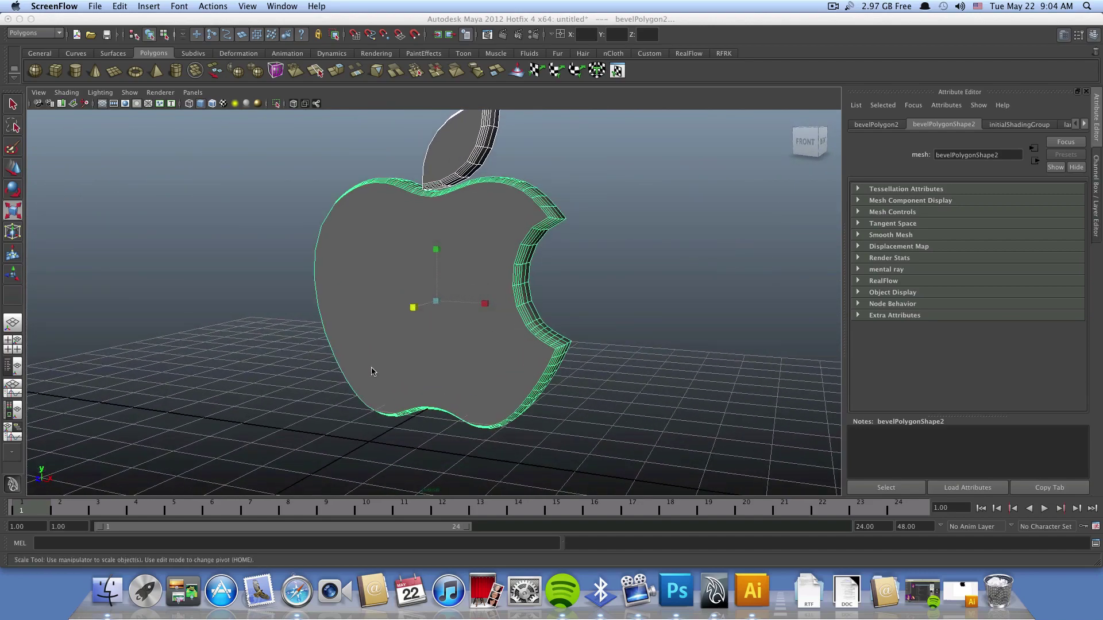
alt+right_drag(372, 371, 406, 335)
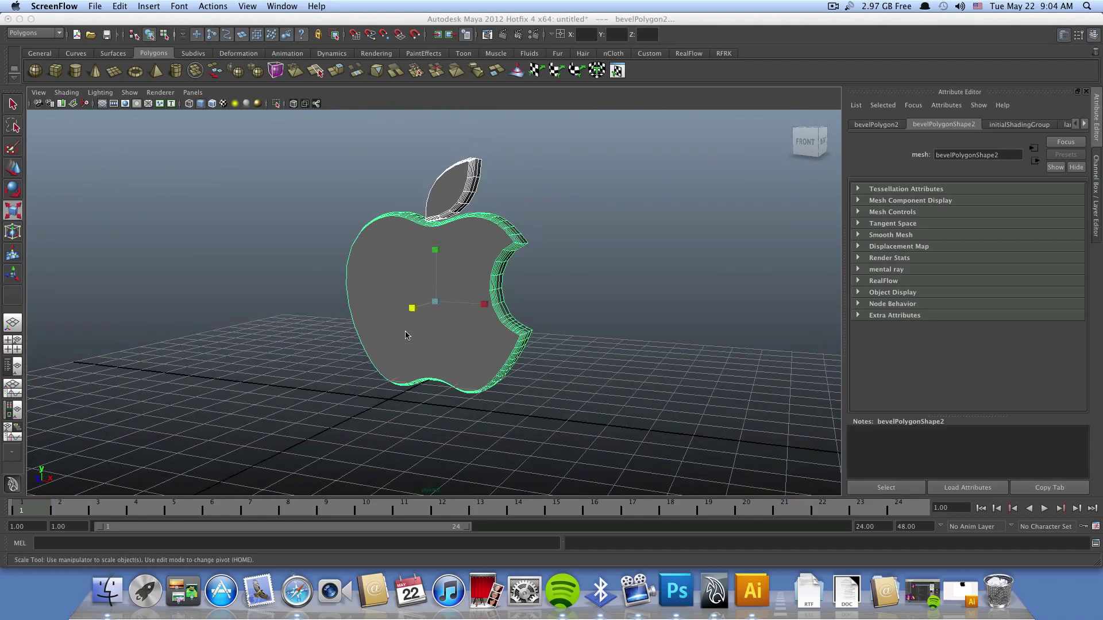
Select the apple body, then the leaf, viewing each from above, and minimize Maya
click(418, 372)
mouse_move(418, 372)
alt+mouse_down()
mouse_move(426, 325)
mouse_move(287, 362)
mouse_move(395, 352)
mouse_move(321, 358)
mouse_move(312, 374)
mouse_move(447, 366)
mouse_move(431, 406)
mouse_move(356, 379)
mouse_move(279, 374)
mouse_move(404, 369)
mouse_move(459, 345)
mouse_move(483, 344)
mouse_move(370, 362)
mouse_move(500, 350)
mouse_move(412, 318)
mouse_move(485, 322)
mouse_move(407, 276)
mouse_move(278, 261)
mouse_move(220, 327)
mouse_move(278, 364)
mouse_move(288, 389)
mouse_move(337, 387)
mouse_move(336, 321)
mouse_move(256, 338)
mouse_move(337, 337)
mouse_move(519, 299)
mouse_move(313, 419)
mouse_move(239, 383)
mouse_move(529, 295)
mouse_move(401, 285)
mouse_move(318, 324)
mouse_move(335, 337)
mouse_move(384, 322)
mouse_move(464, 344)
mouse_move(446, 370)
mouse_move(488, 278)
mouse_move(426, 305)
mouse_move(494, 287)
mouse_move(381, 325)
mouse_move(531, 328)
mouse_move(521, 288)
alt+mouse_up()
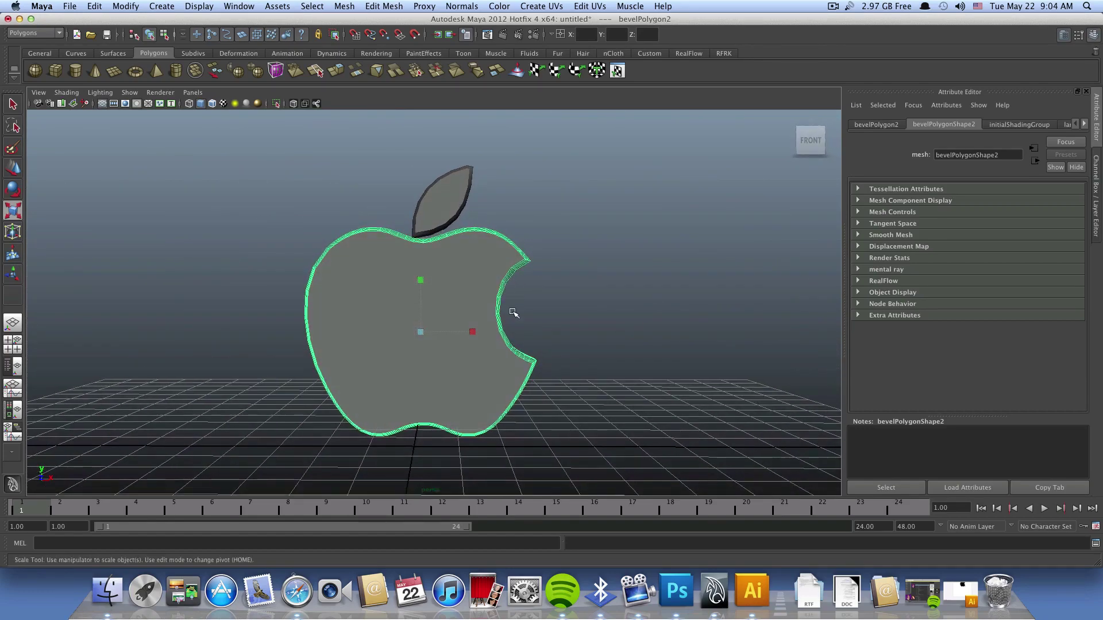
click(453, 214)
mouse_move(452, 215)
alt+mouse_down()
mouse_move(394, 258)
mouse_move(483, 312)
mouse_move(402, 368)
mouse_move(259, 313)
mouse_move(370, 319)
mouse_move(510, 303)
mouse_move(522, 249)
mouse_move(508, 254)
mouse_move(528, 257)
alt+mouse_up()
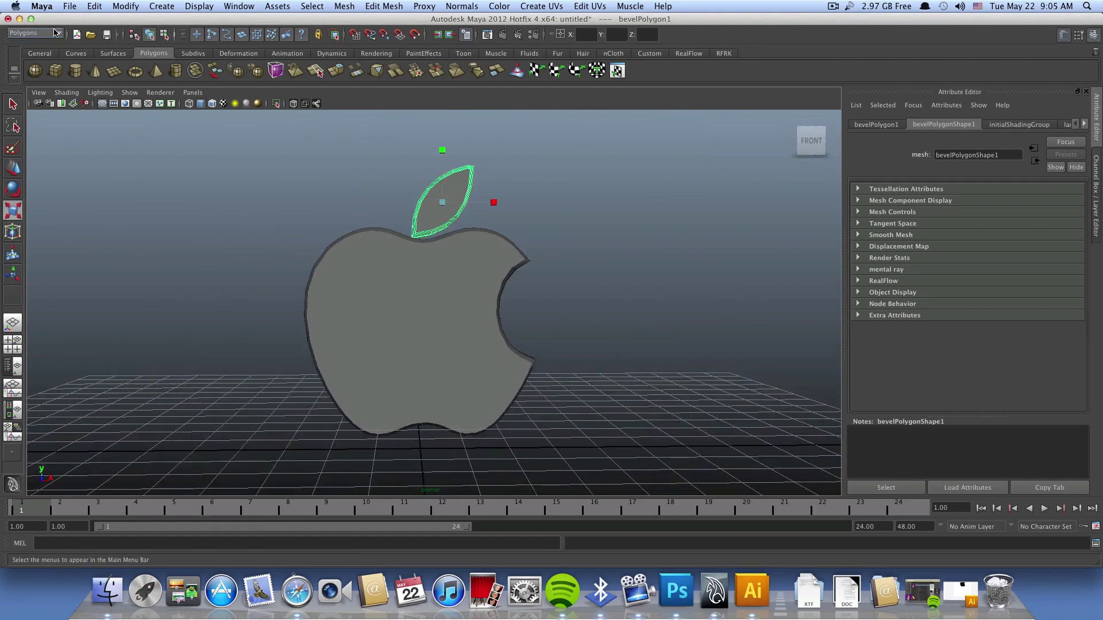
click(19, 19)
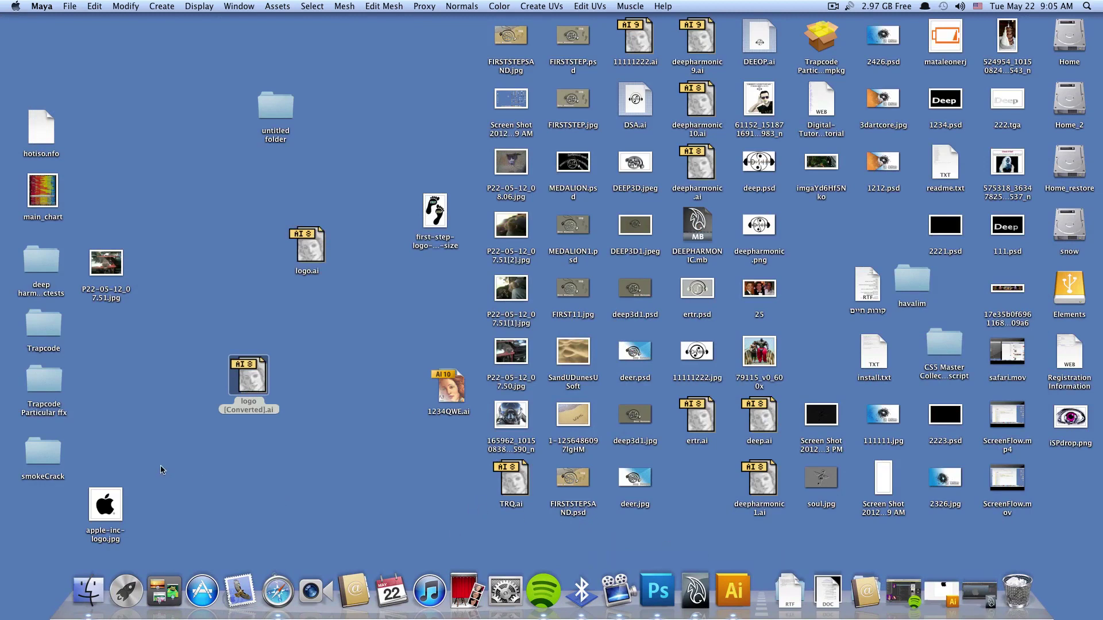
View the black Apple logo in apple-inc-logo.jpg in Preview, then close it
mouse_move(108, 505)
mouse_down()
mouse_move(192, 384)
mouse_move(164, 373)
mouse_up()
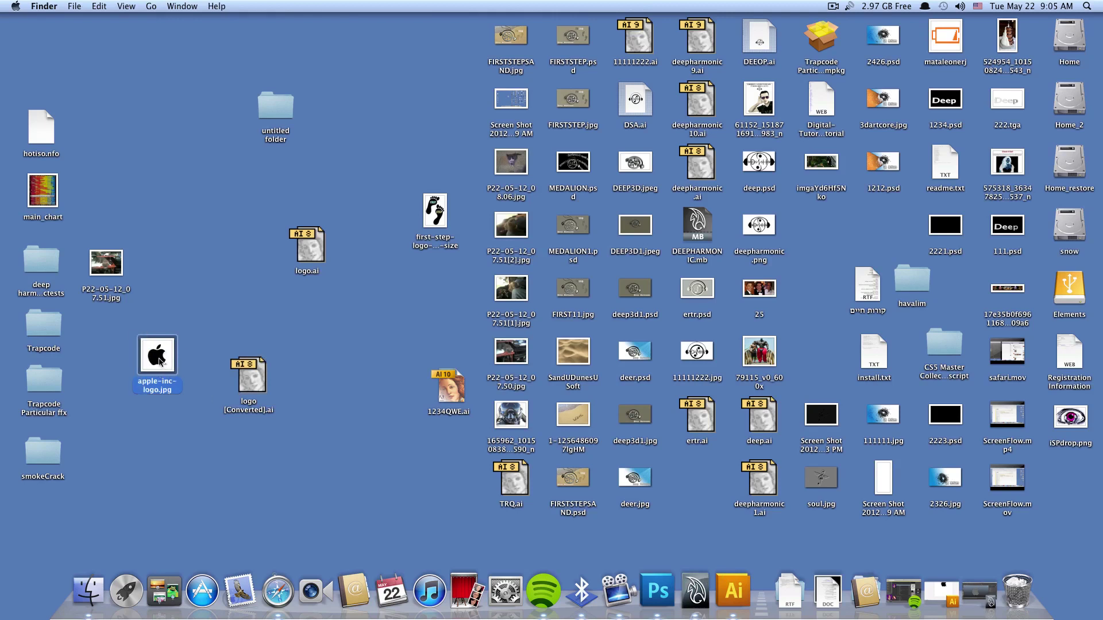
double_click(160, 362)
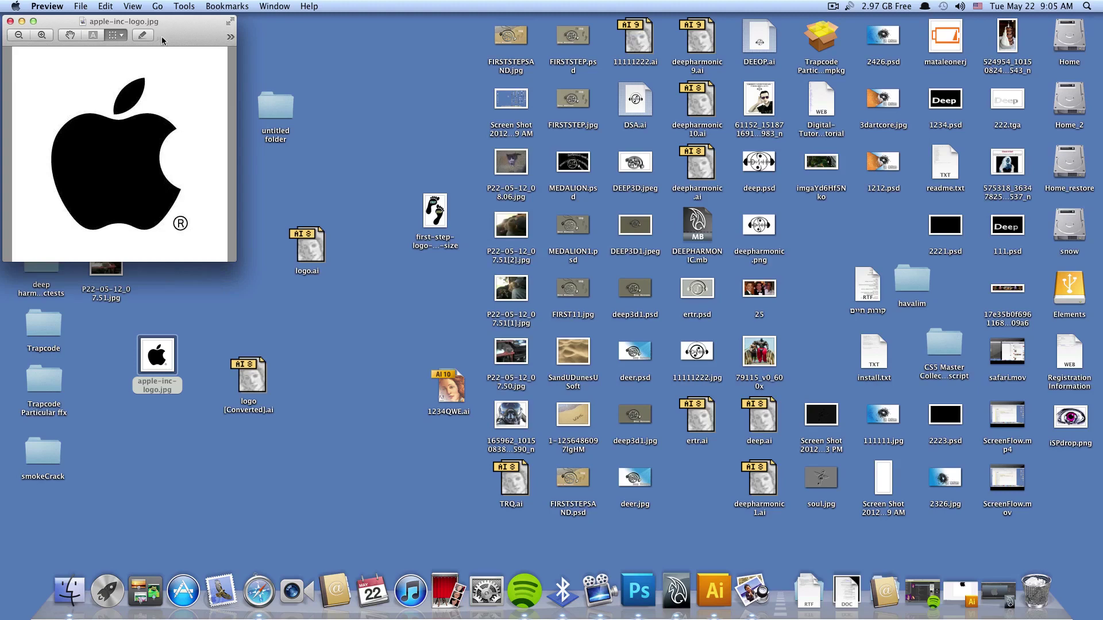
drag(162, 40, 317, 132)
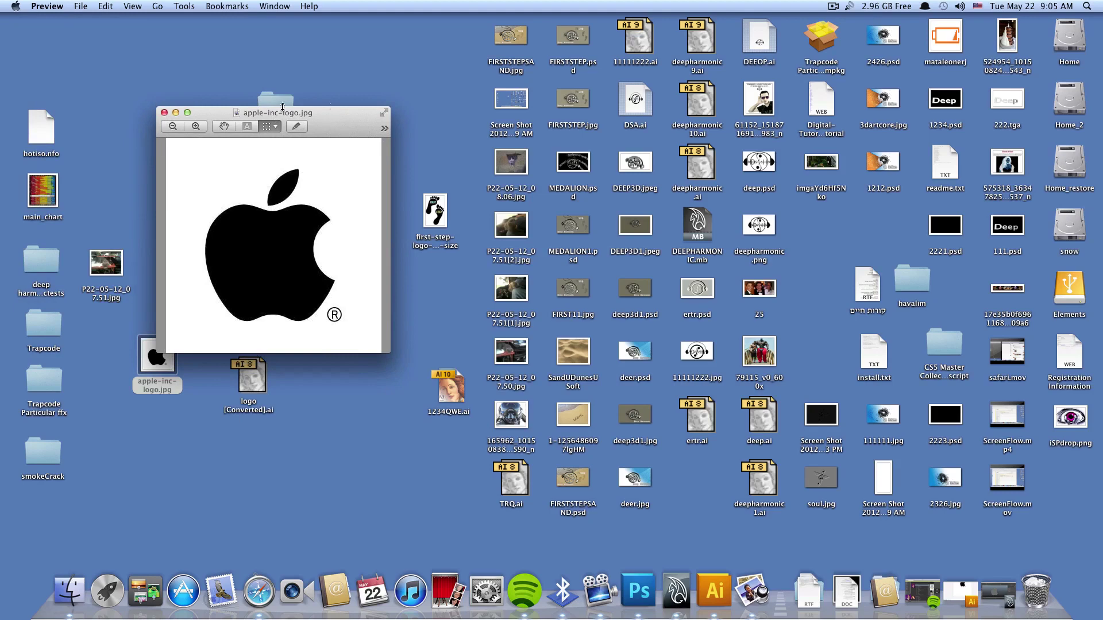
click(164, 113)
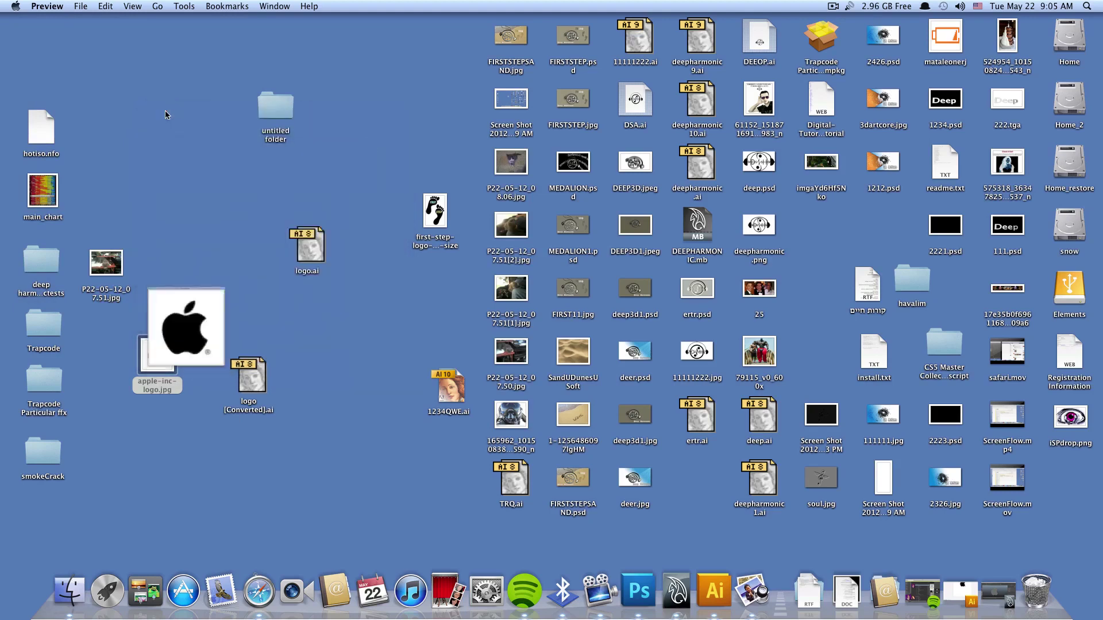
Bring Illustrator forward and close the TRQ.ai apple logo document
click(716, 592)
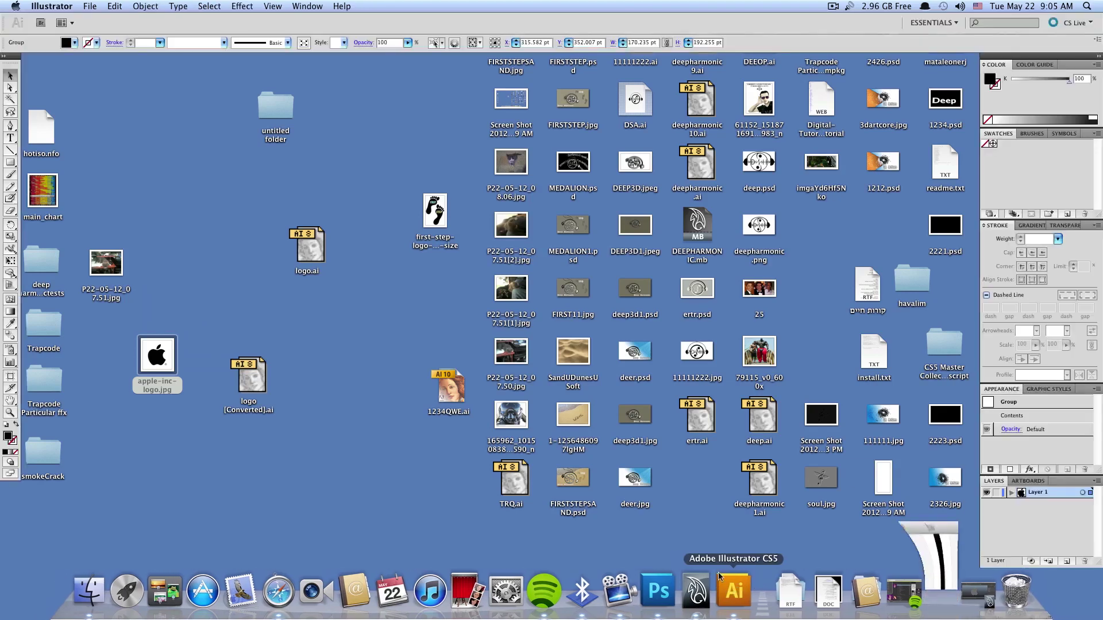
scroll(540, 331, down, 1)
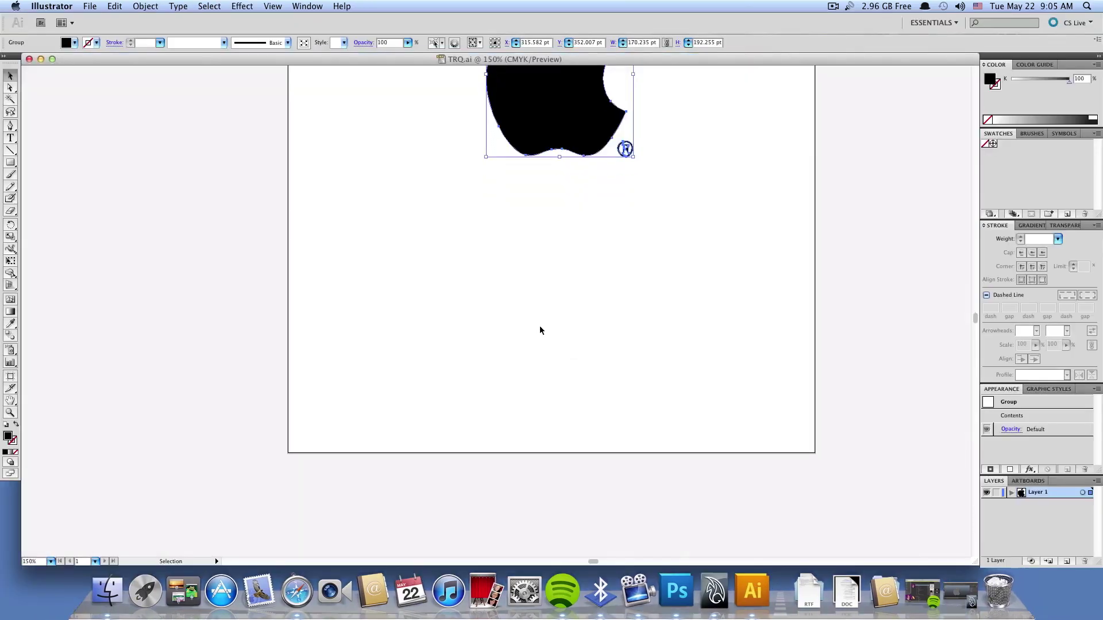
scroll(540, 330, up, 5)
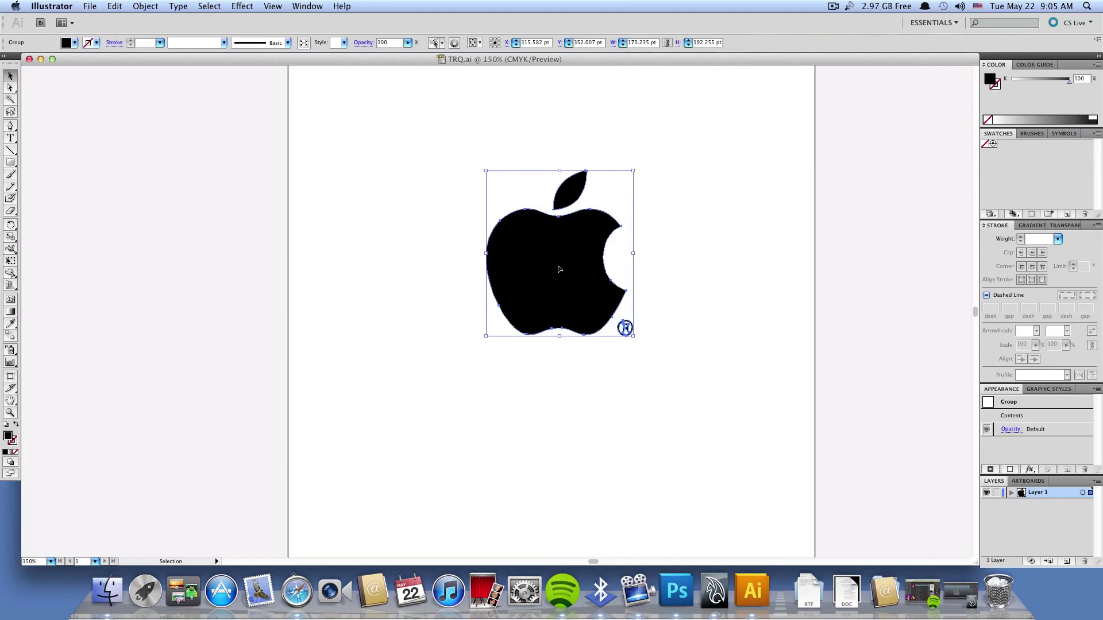
click(90, 7)
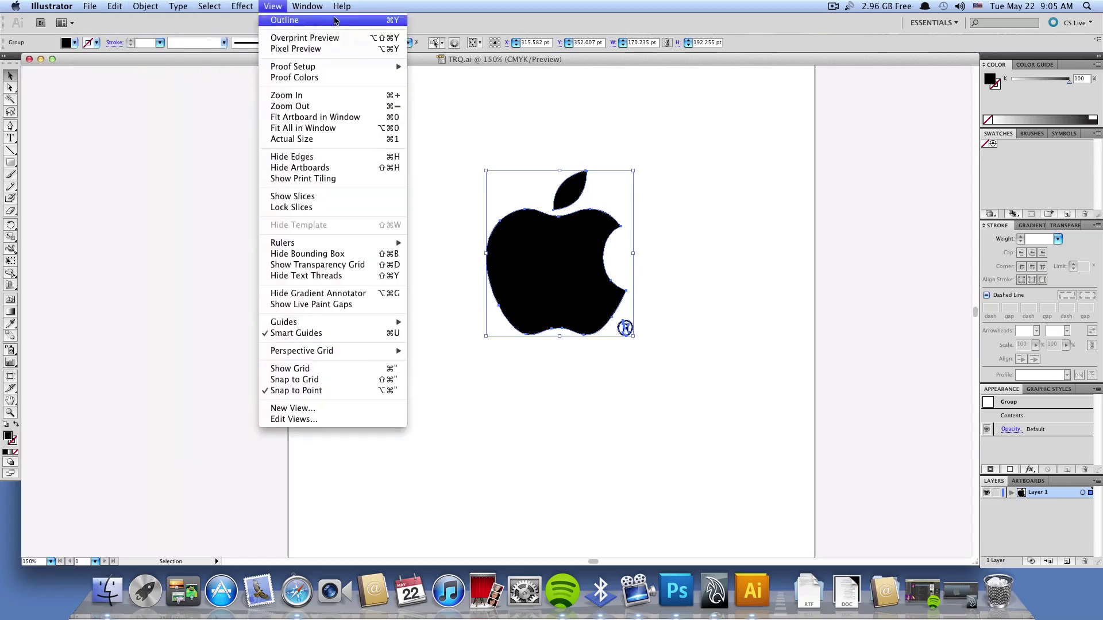
click(160, 21)
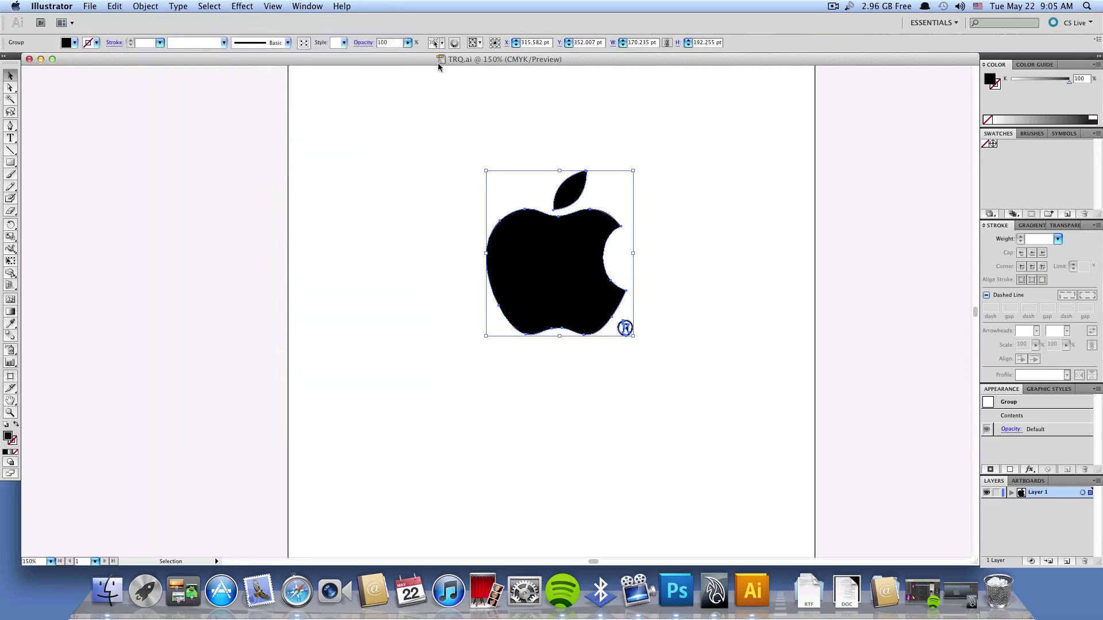
click(29, 59)
click(90, 6)
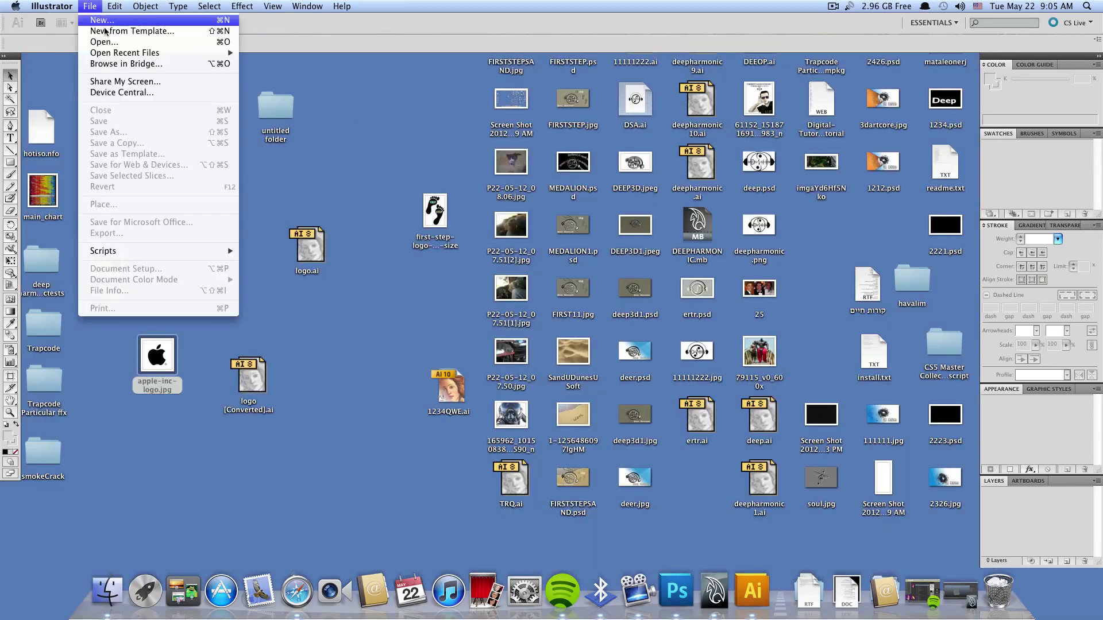
Browse the Desktop in the Open dialog and open apple-inc-logo.jpg
click(105, 42)
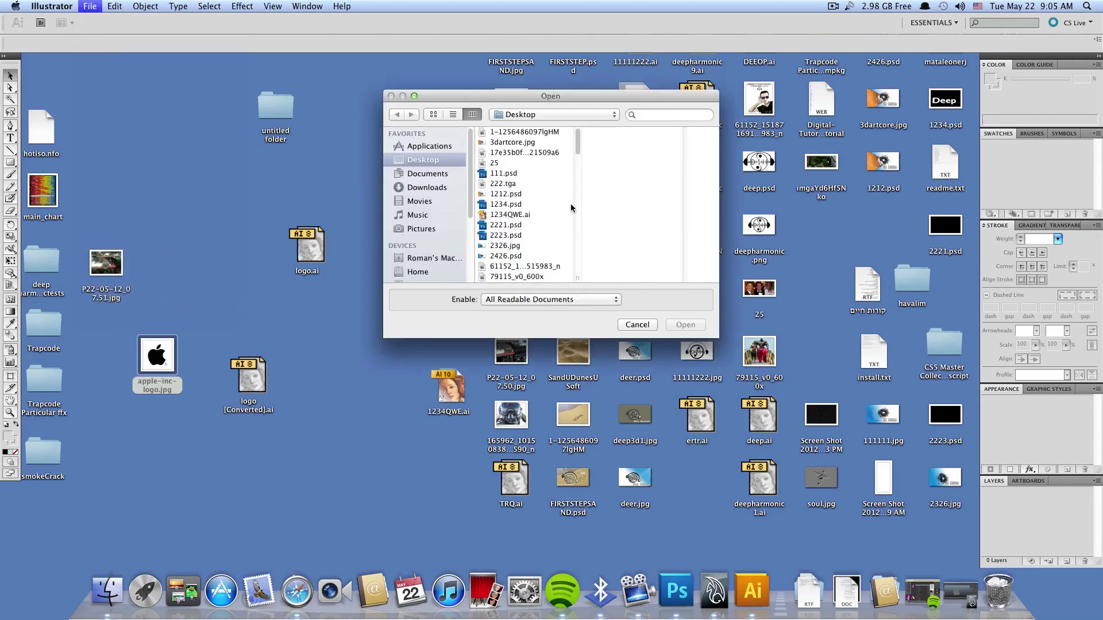
scroll(537, 273, down, 5)
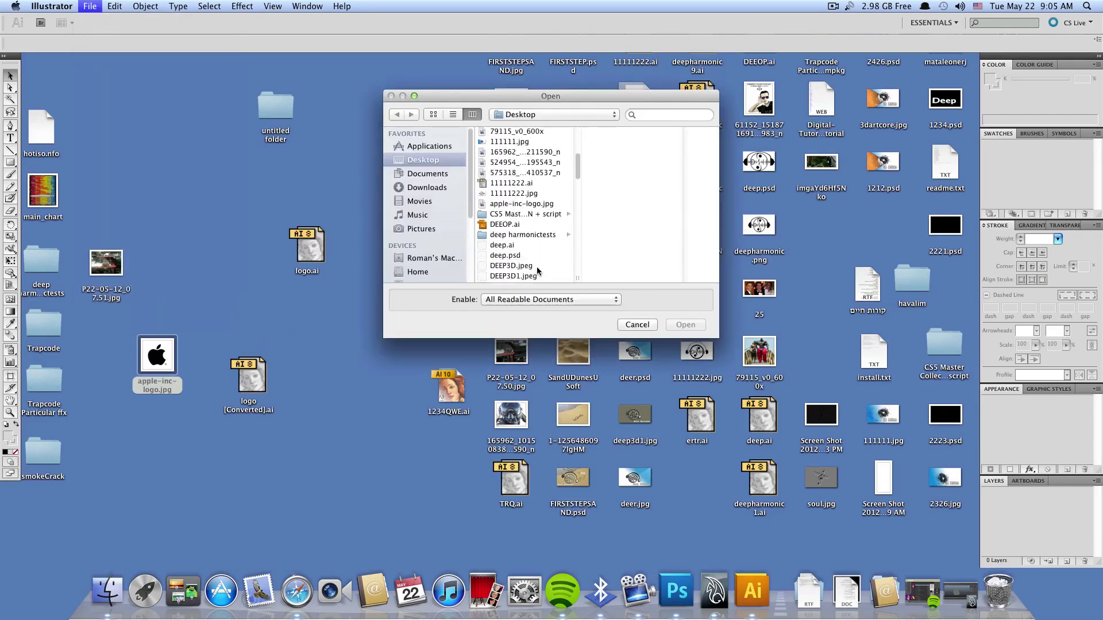
scroll(537, 273, down, 5)
scroll(537, 273, down, 2)
scroll(537, 271, down, 1)
scroll(537, 271, down, 3)
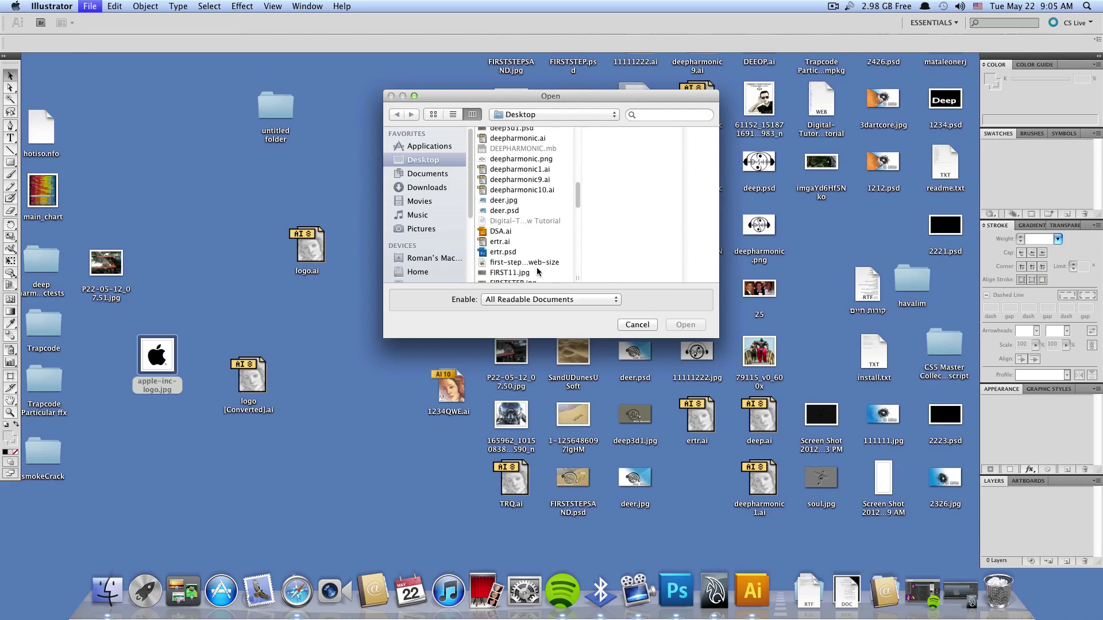
scroll(537, 271, down, 3)
scroll(537, 271, down, 3)
scroll(537, 271, down, 3)
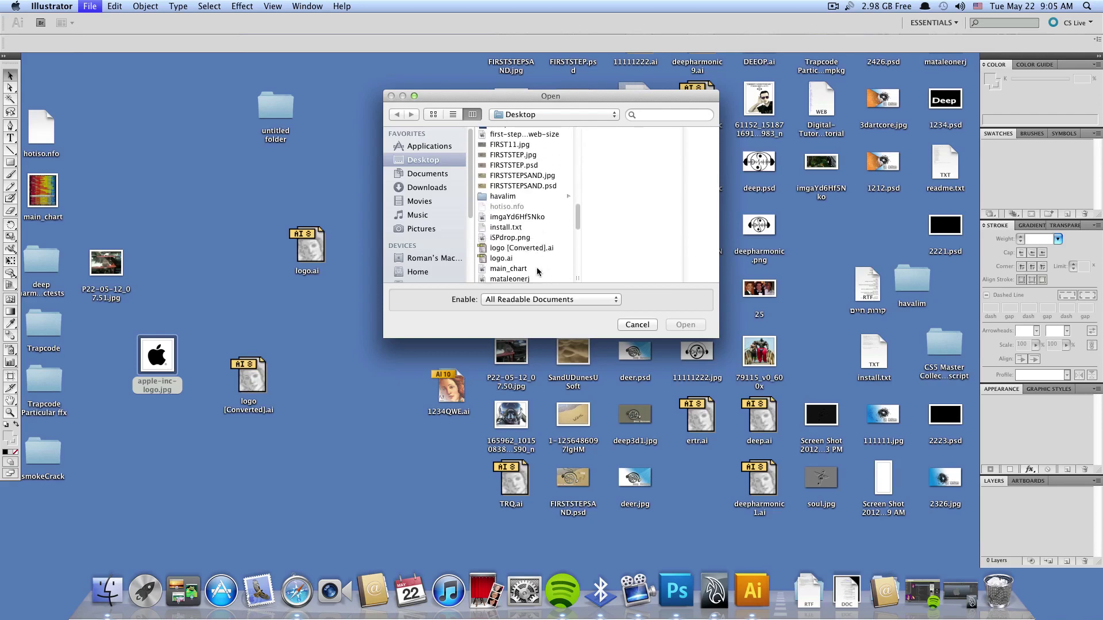
scroll(537, 271, down, 2)
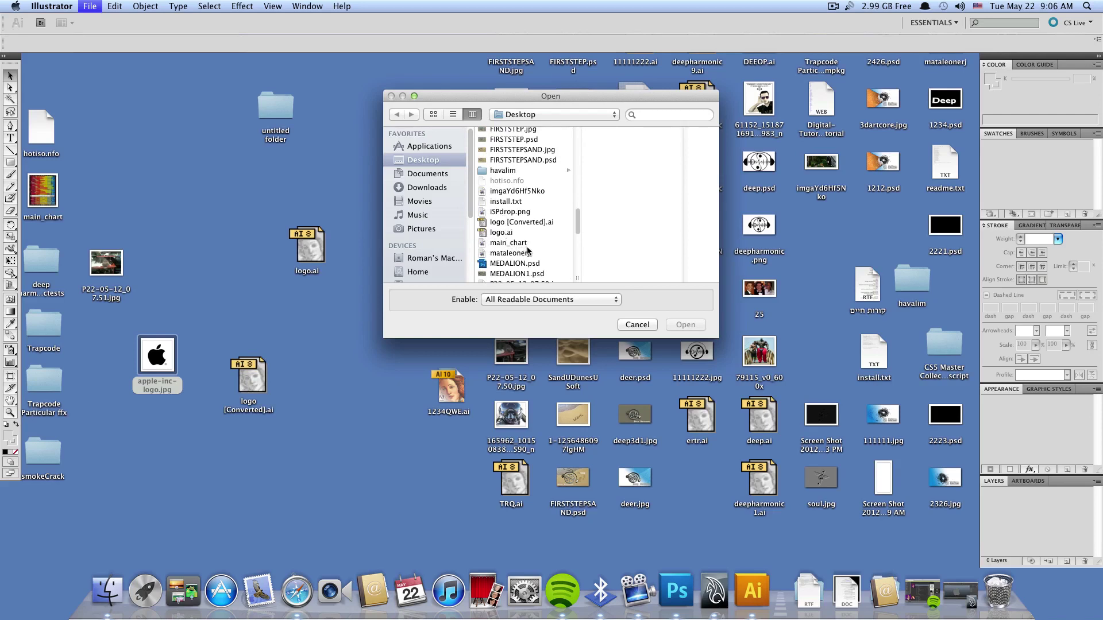
scroll(528, 251, down, 3)
scroll(528, 251, down, 3)
scroll(528, 251, down, 3)
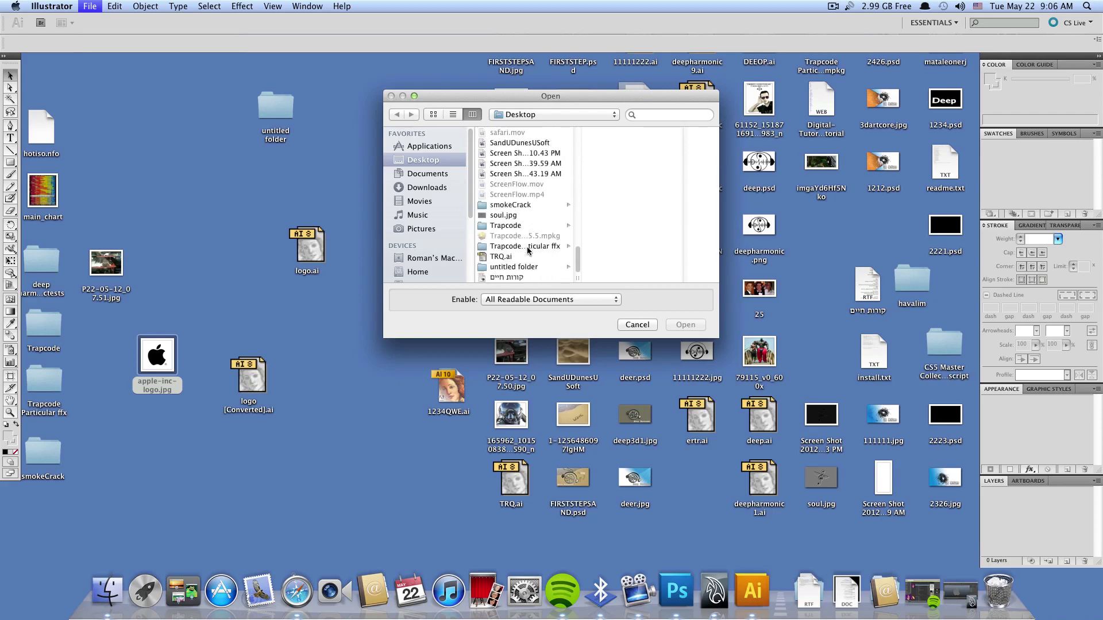
scroll(528, 251, up, 3)
scroll(527, 251, up, 3)
scroll(528, 251, up, 3)
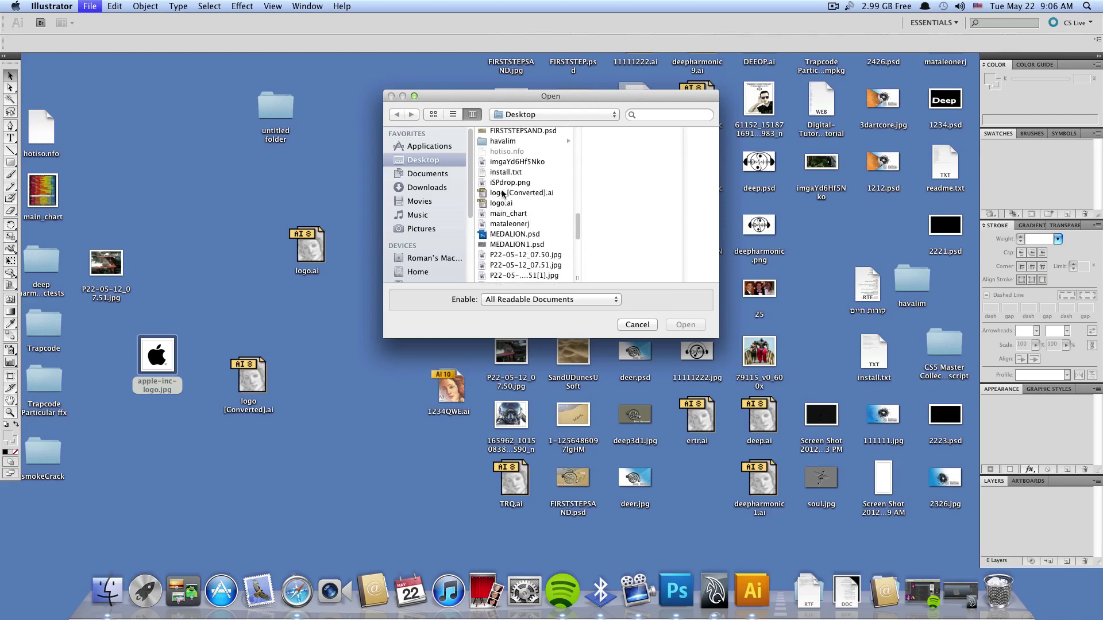
scroll(506, 208, up, 3)
scroll(507, 209, up, 3)
scroll(506, 210, up, 3)
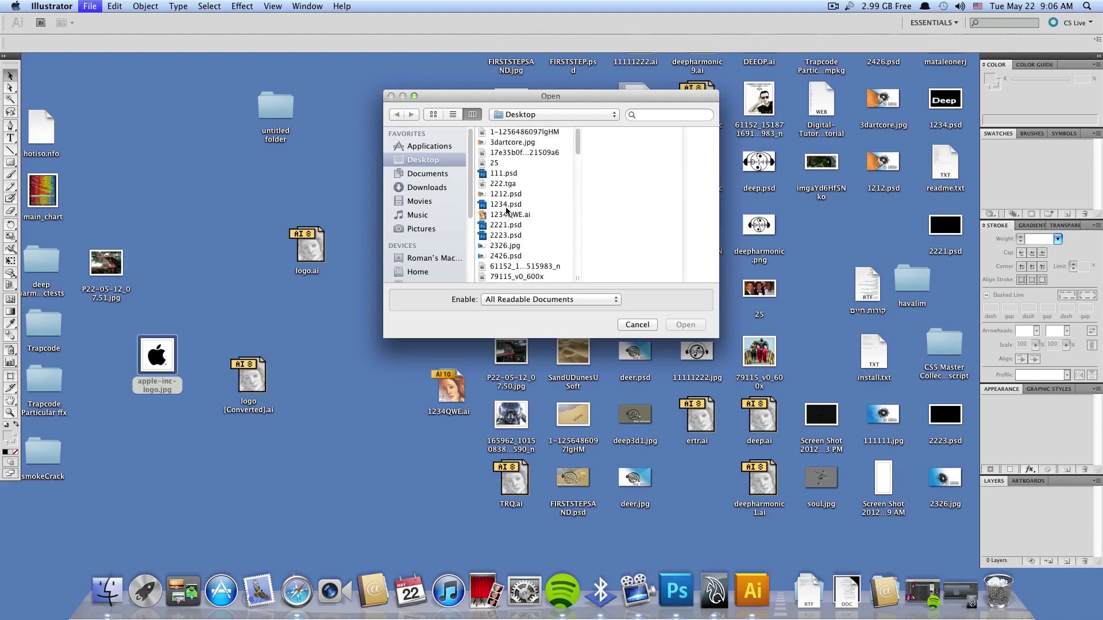
scroll(519, 237, down, 2)
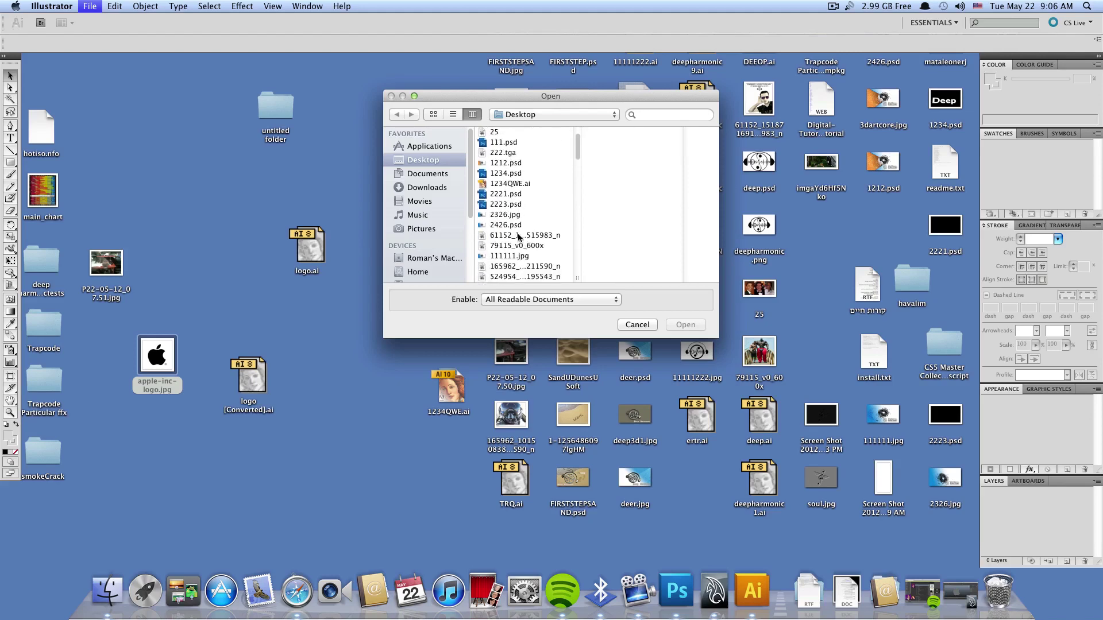
scroll(518, 237, down, 3)
click(512, 266)
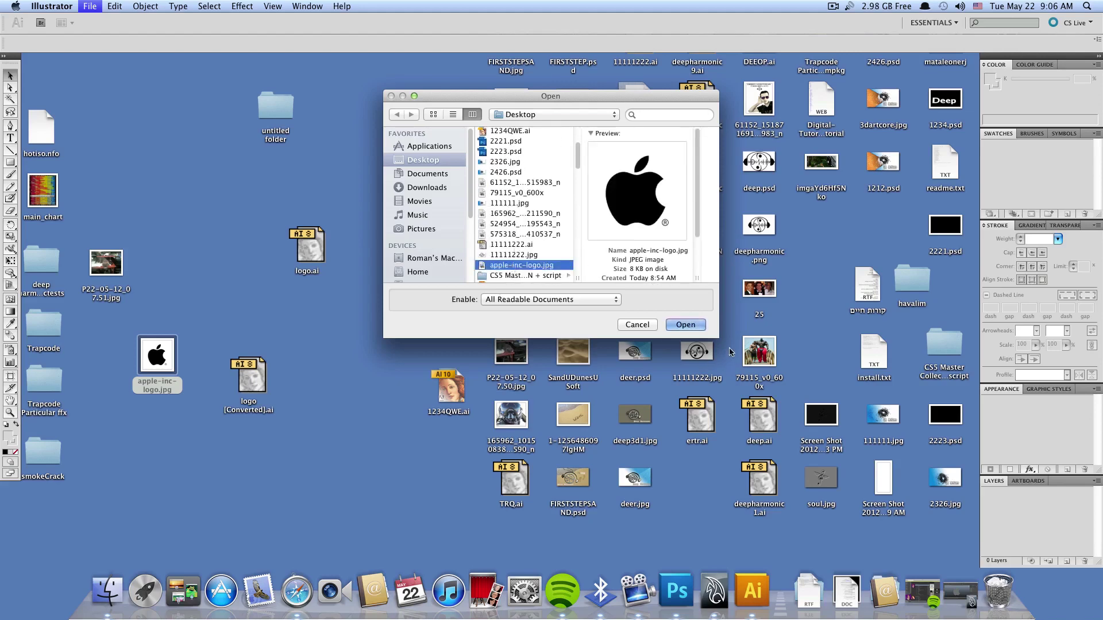
click(685, 324)
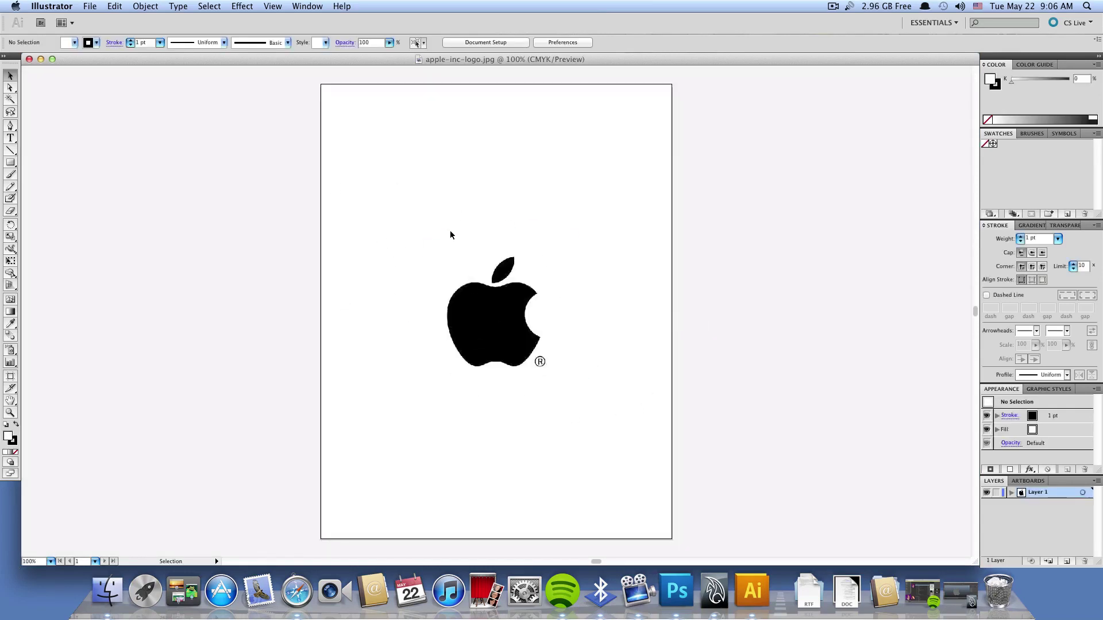
Zoom in, select the placed Apple logo image, and Live Trace it with One Color Logo
alt+scroll(492, 294, up, 1)
alt+scroll(491, 295, up, 1)
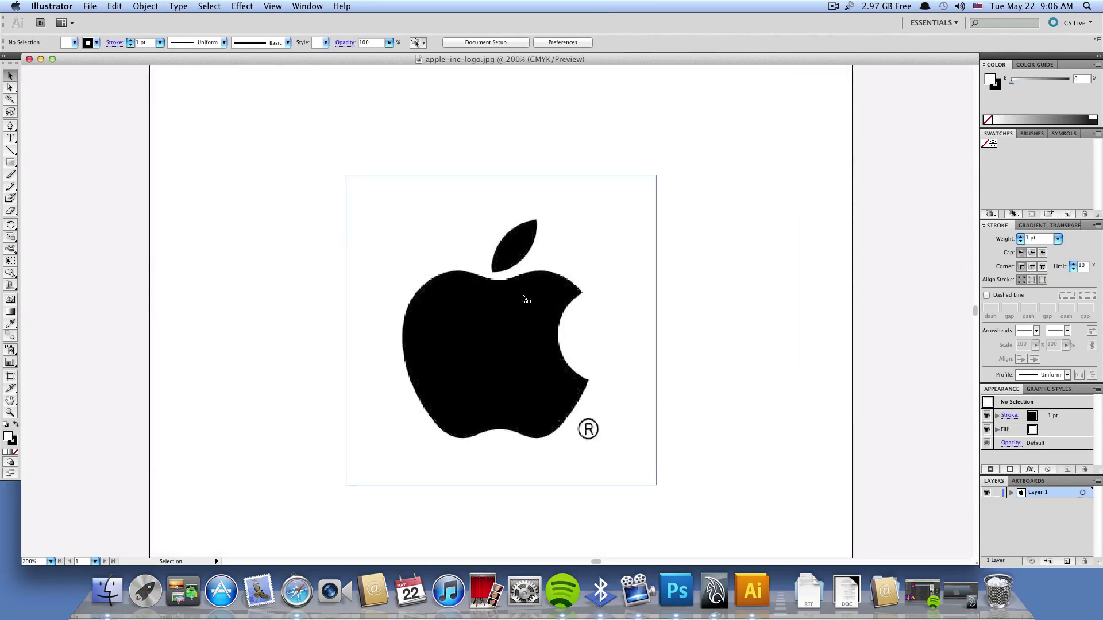
click(511, 325)
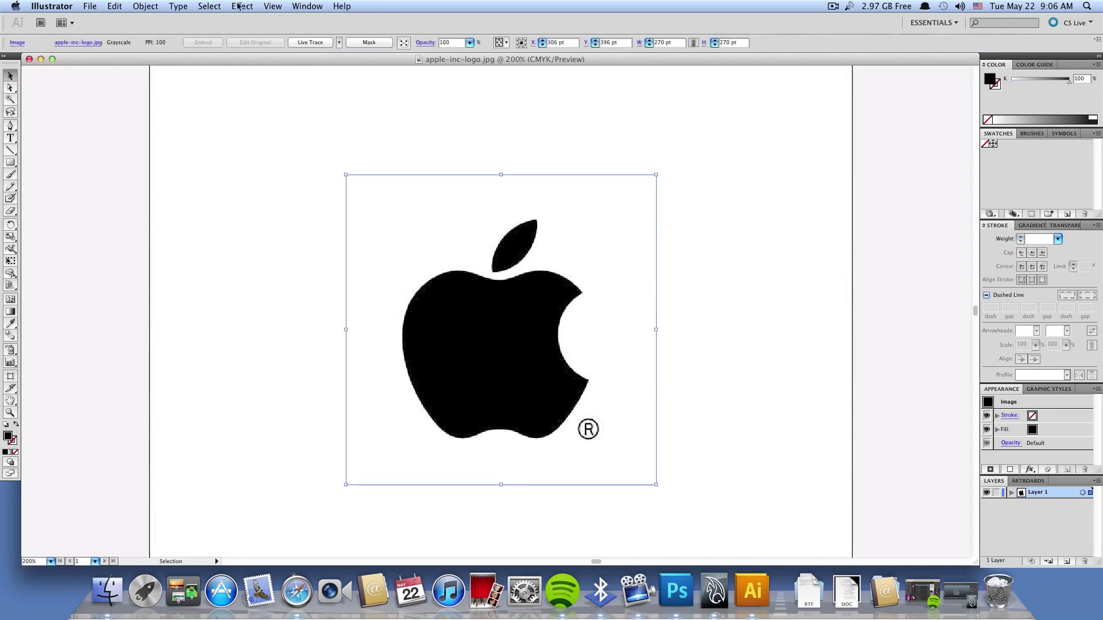
click(385, 133)
click(507, 301)
click(339, 43)
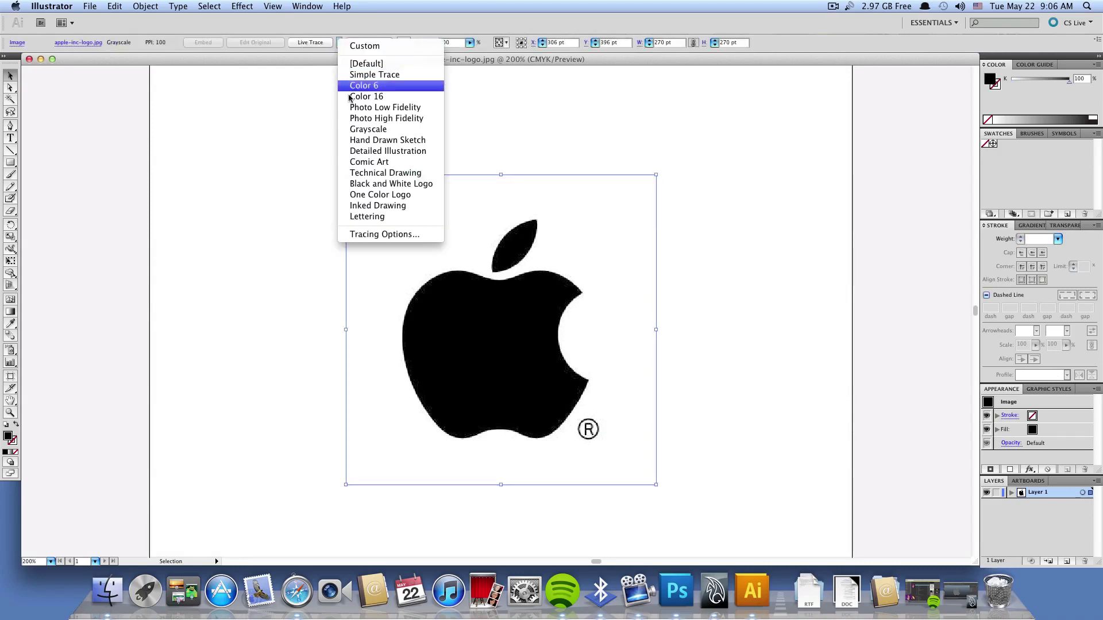
click(411, 198)
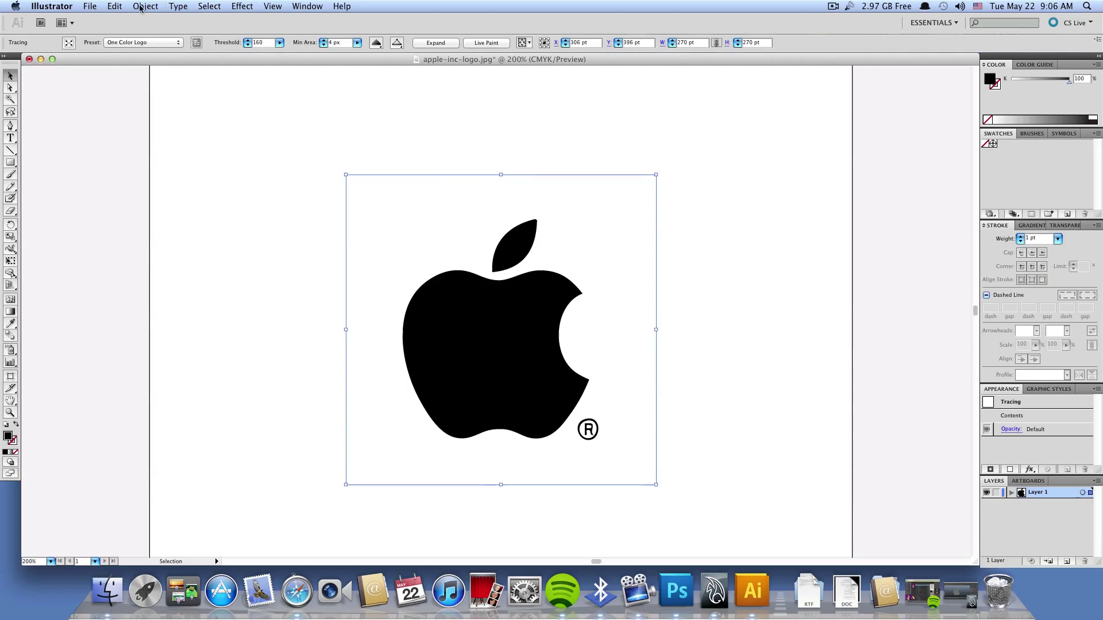
Expand the Live Trace object with Object and Fill checked into editable vector paths
click(141, 7)
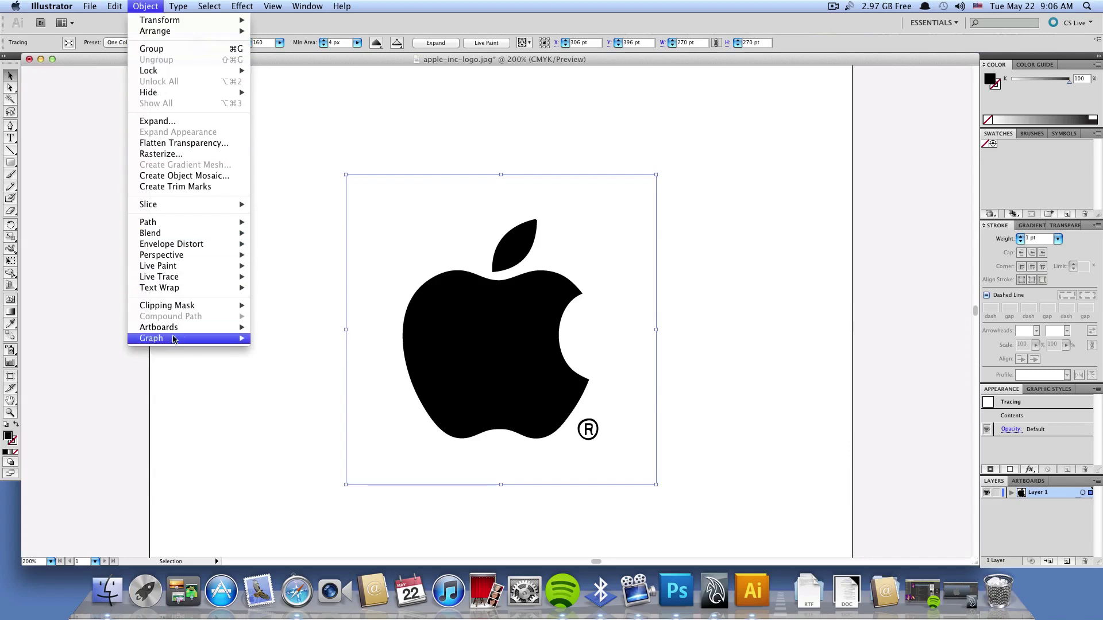
click(165, 121)
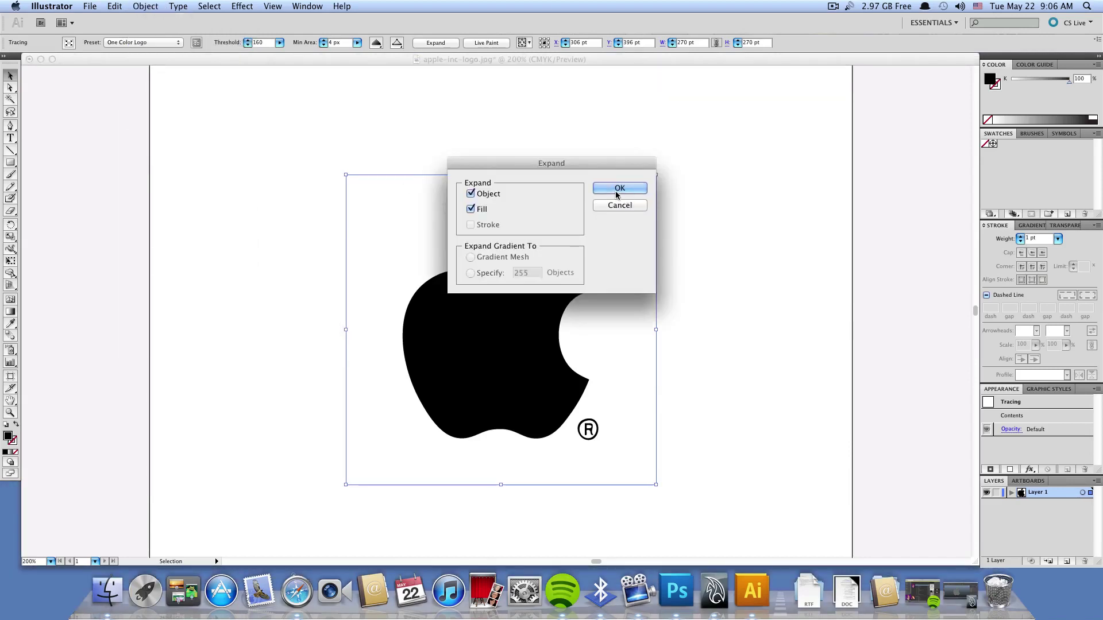
mouse_move(514, 166)
mouse_down()
mouse_move(436, 158)
mouse_move(456, 164)
mouse_up()
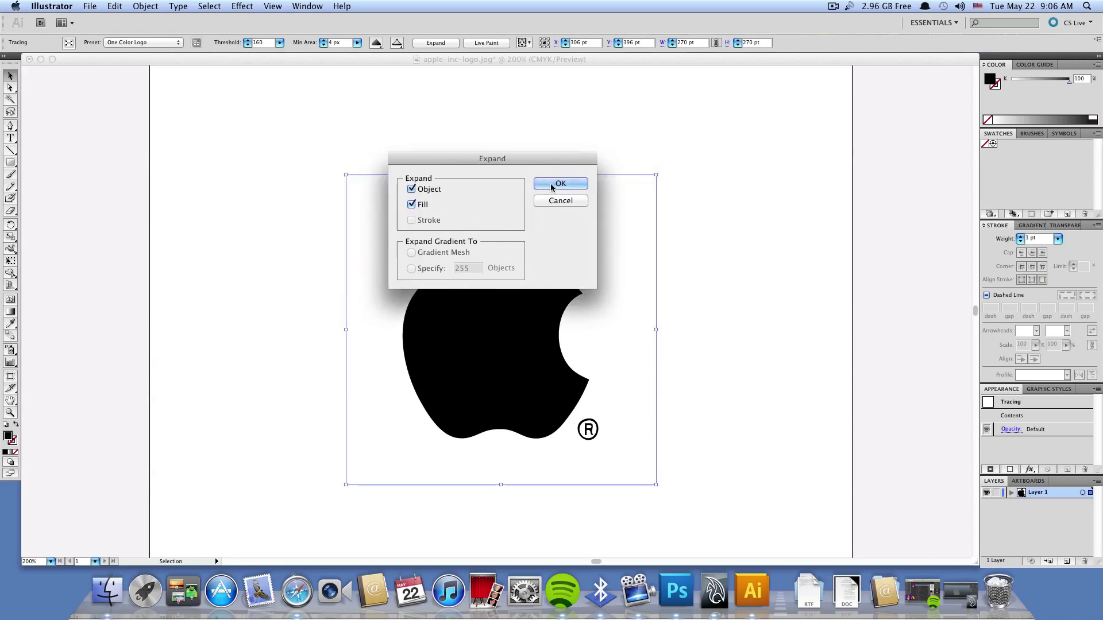
click(548, 187)
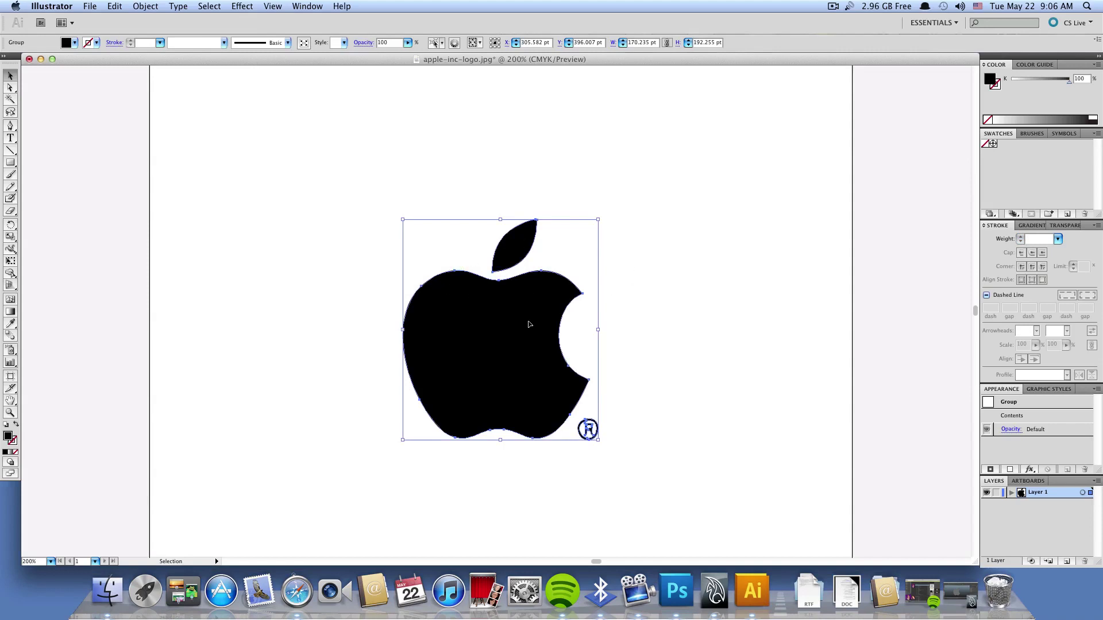
scroll(530, 321, up, 2)
scroll(528, 319, down, 4)
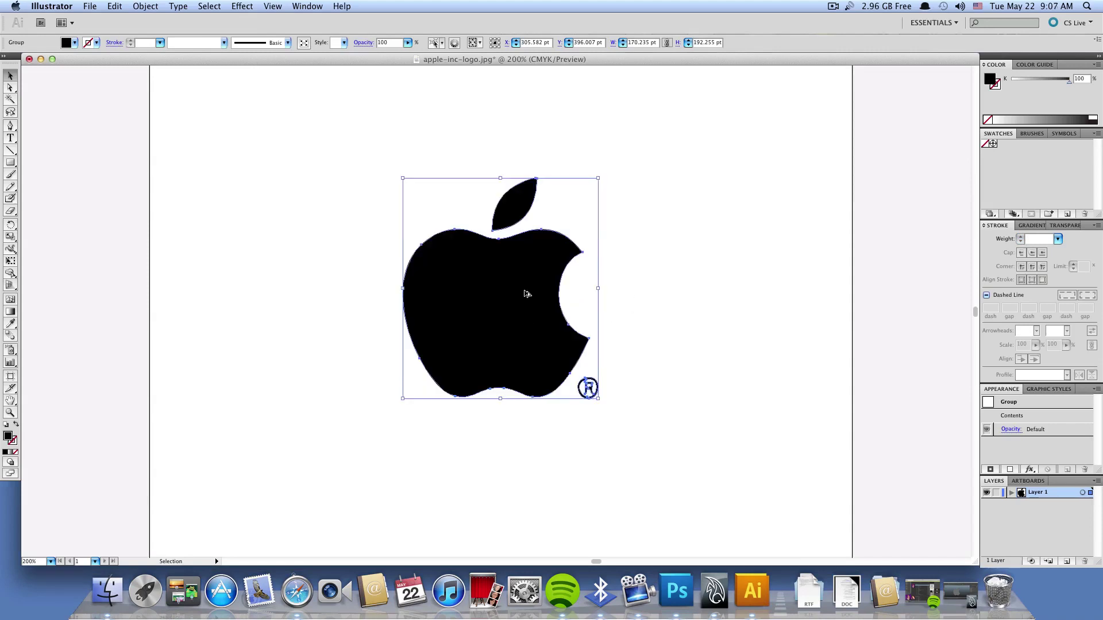
alt+scroll(525, 290, up, 3)
alt+scroll(527, 267, down, 1)
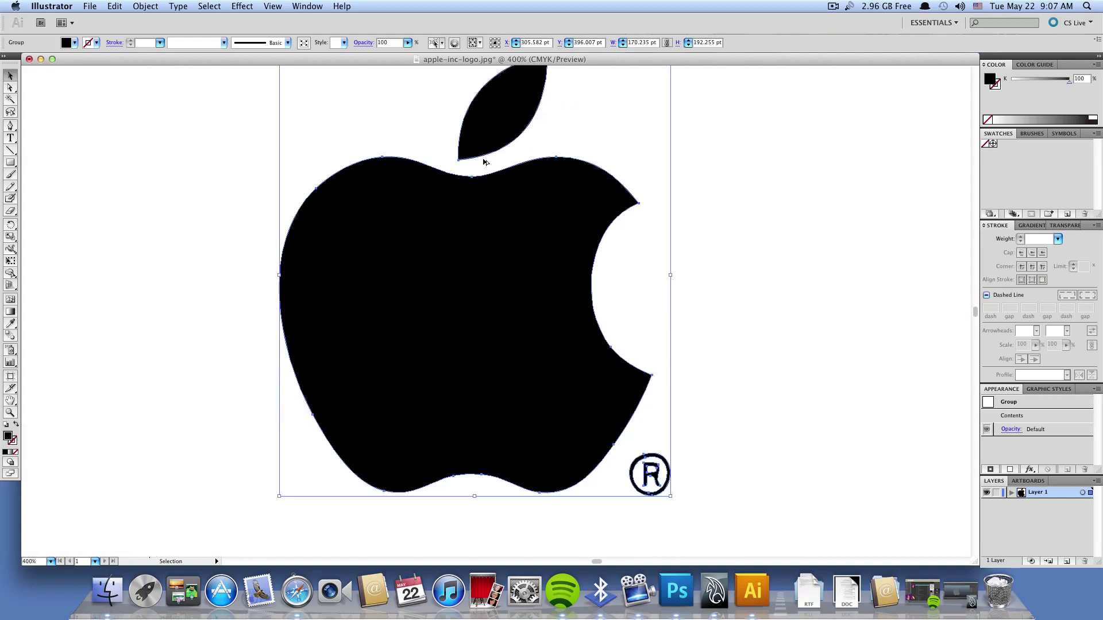
alt+scroll(487, 167, down, 1)
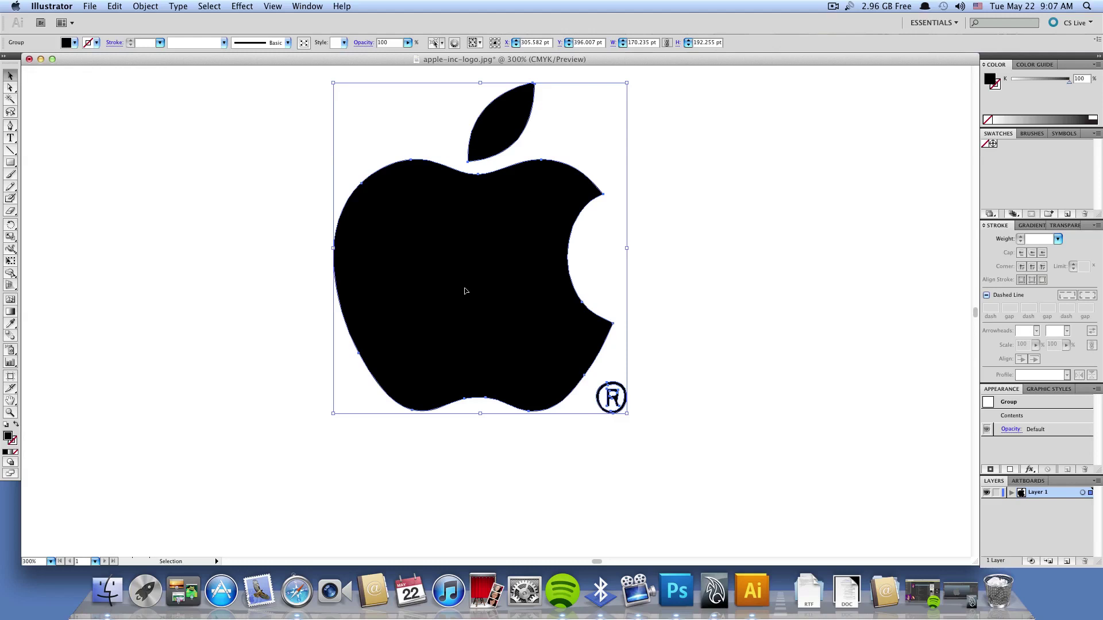
Save the document to the Desktop as APPLE.ai in Adobe Illustrator format
click(97, 9)
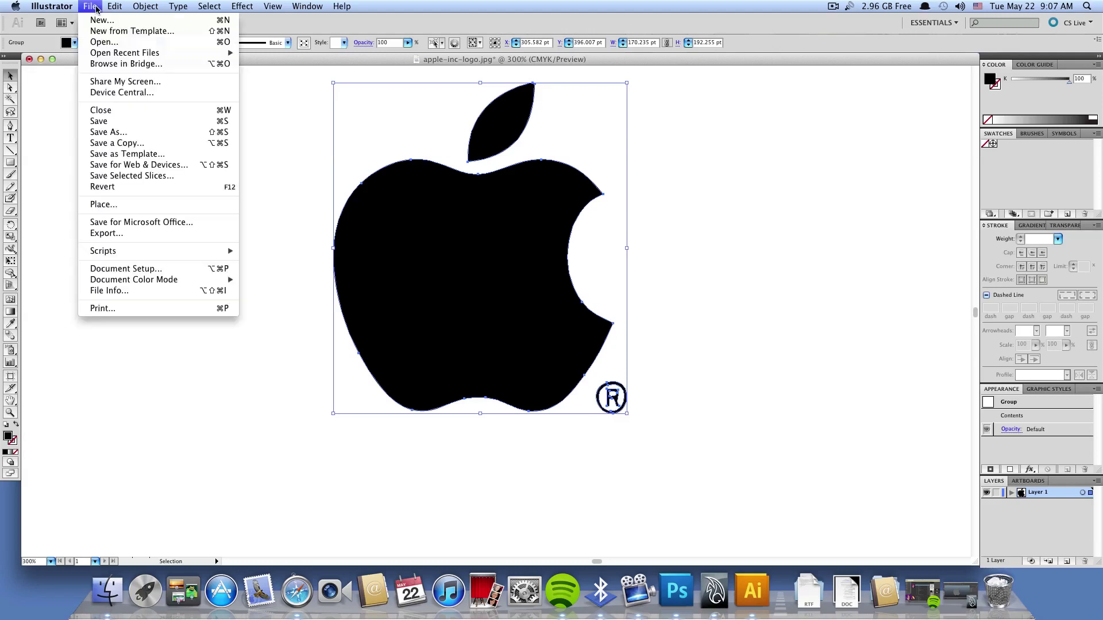
click(156, 133)
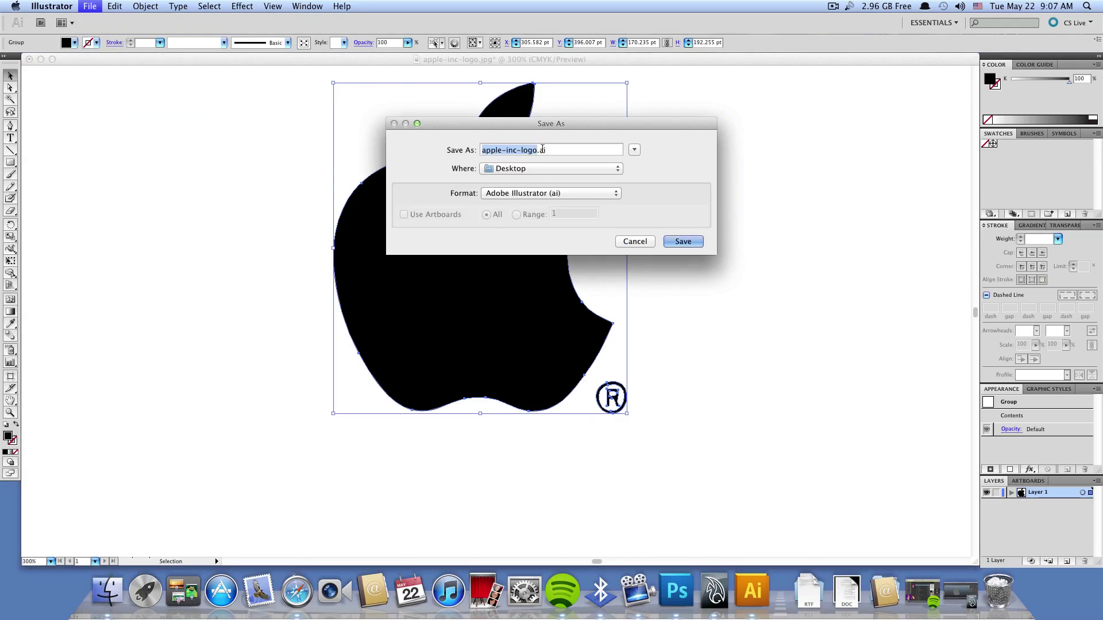
text(APPLE)
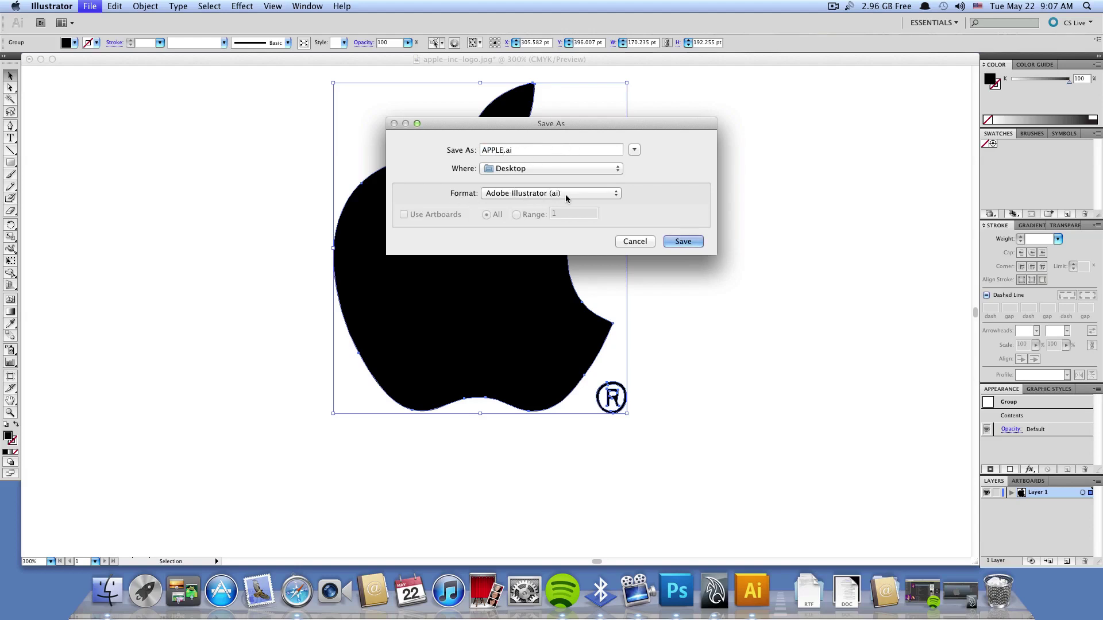
click(584, 195)
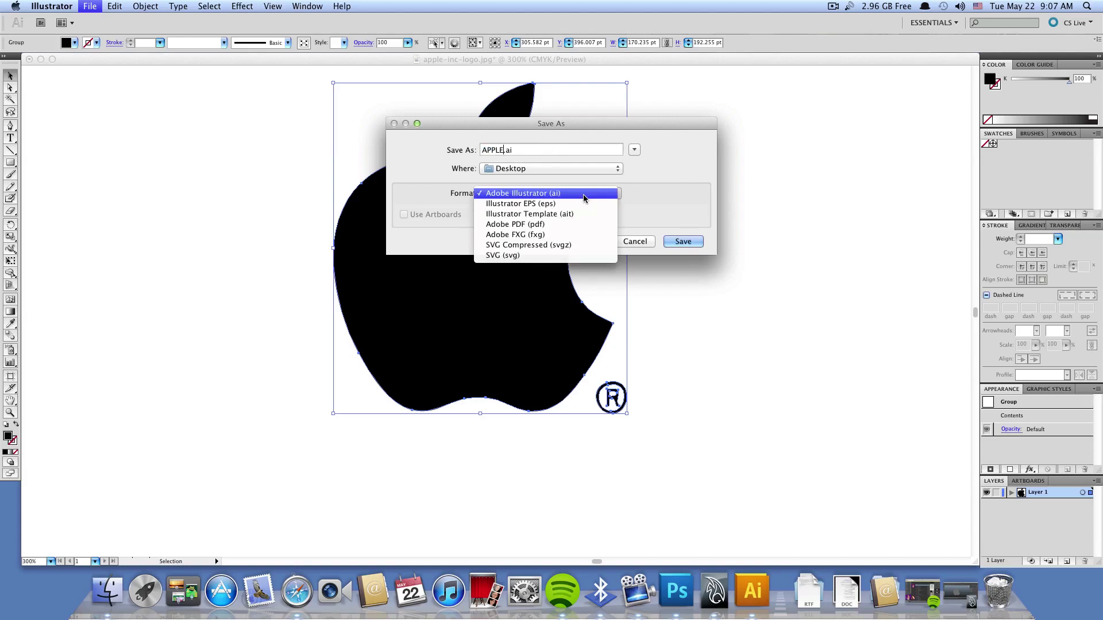
click(536, 194)
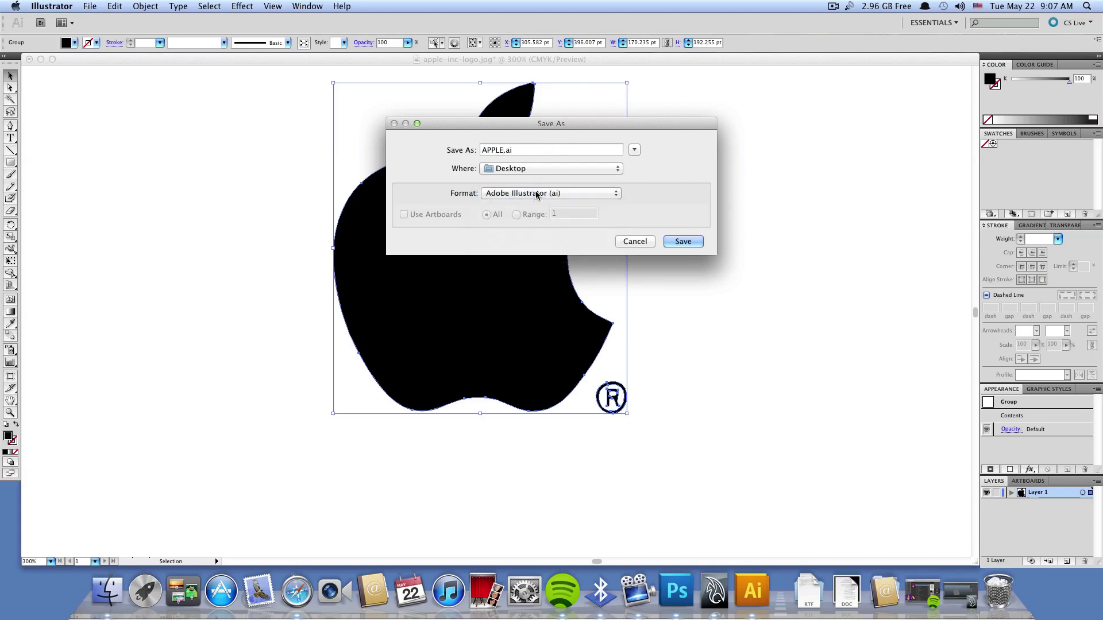
click(676, 242)
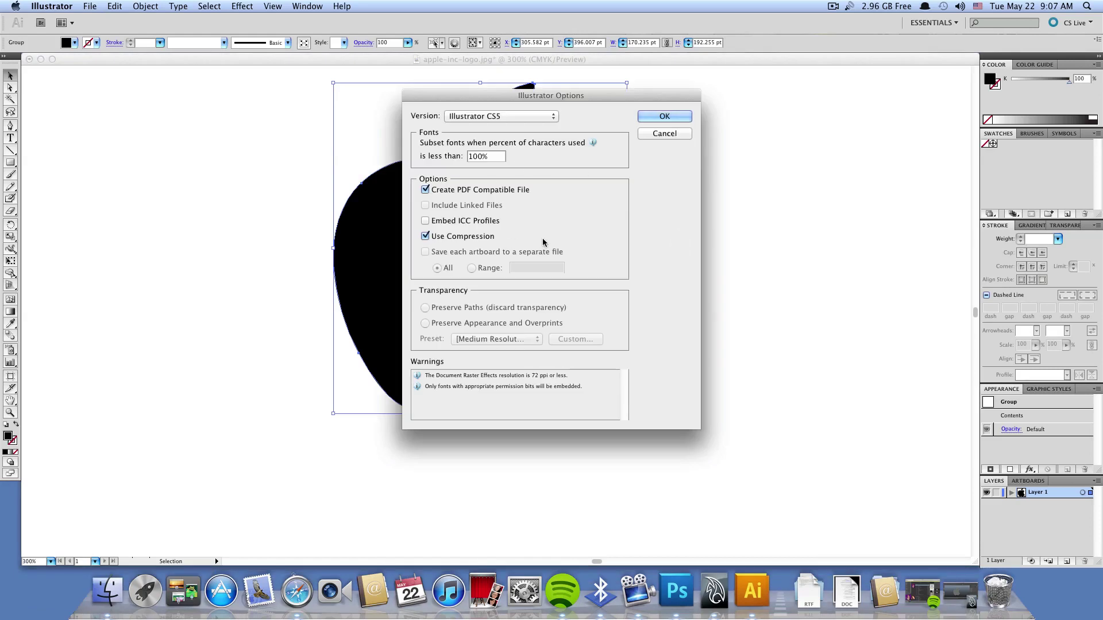
Set the Illustrator save options Version to Illustrator 8 and confirm
drag(492, 96, 490, 124)
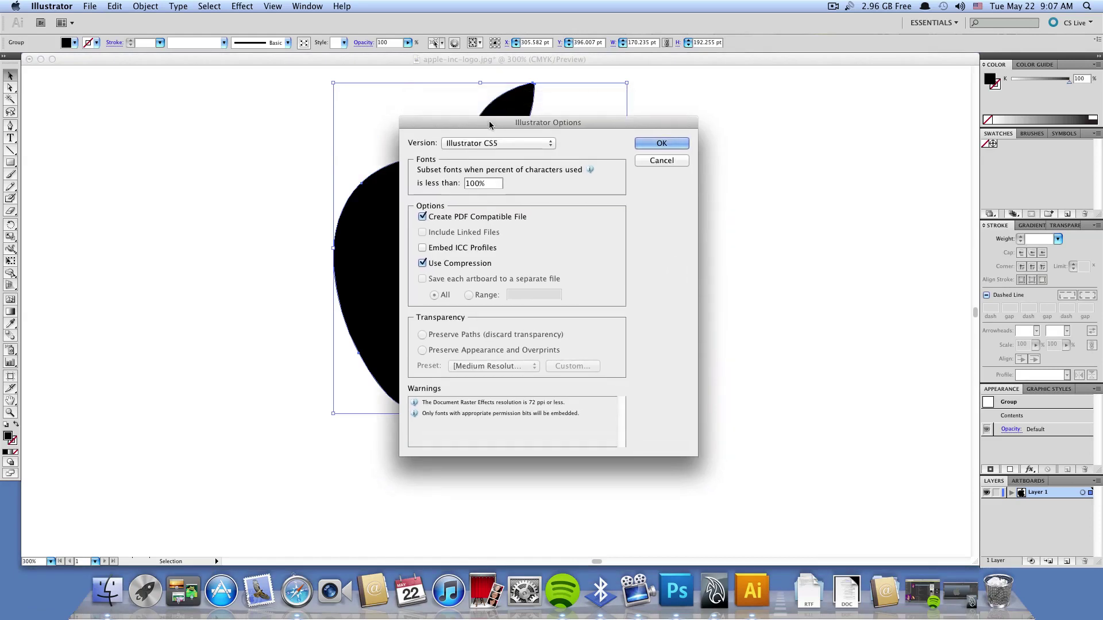
click(450, 144)
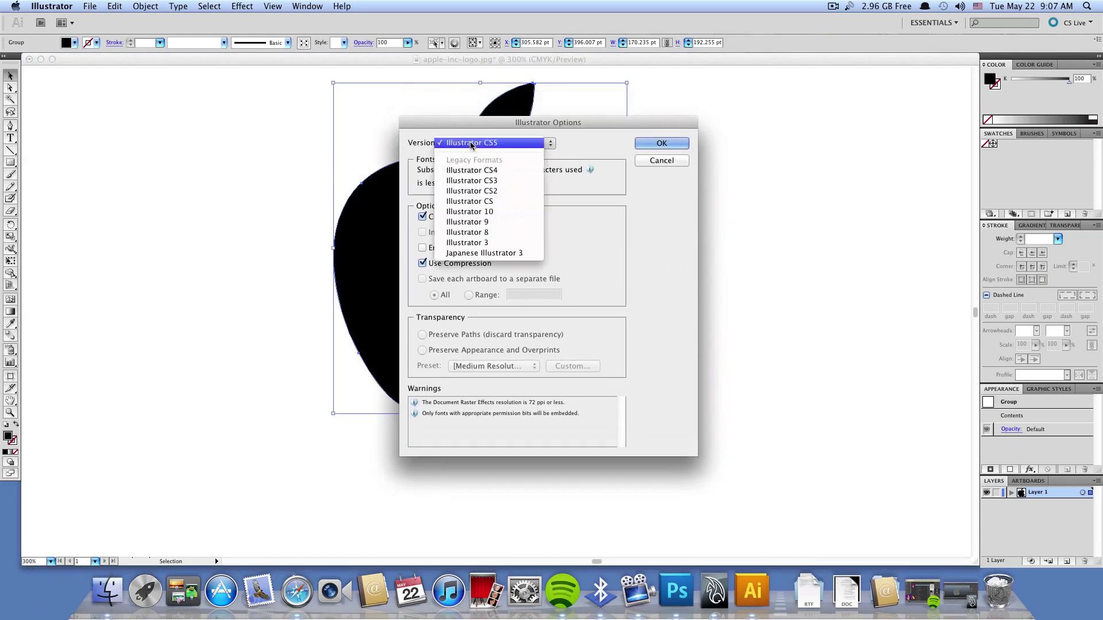
click(531, 233)
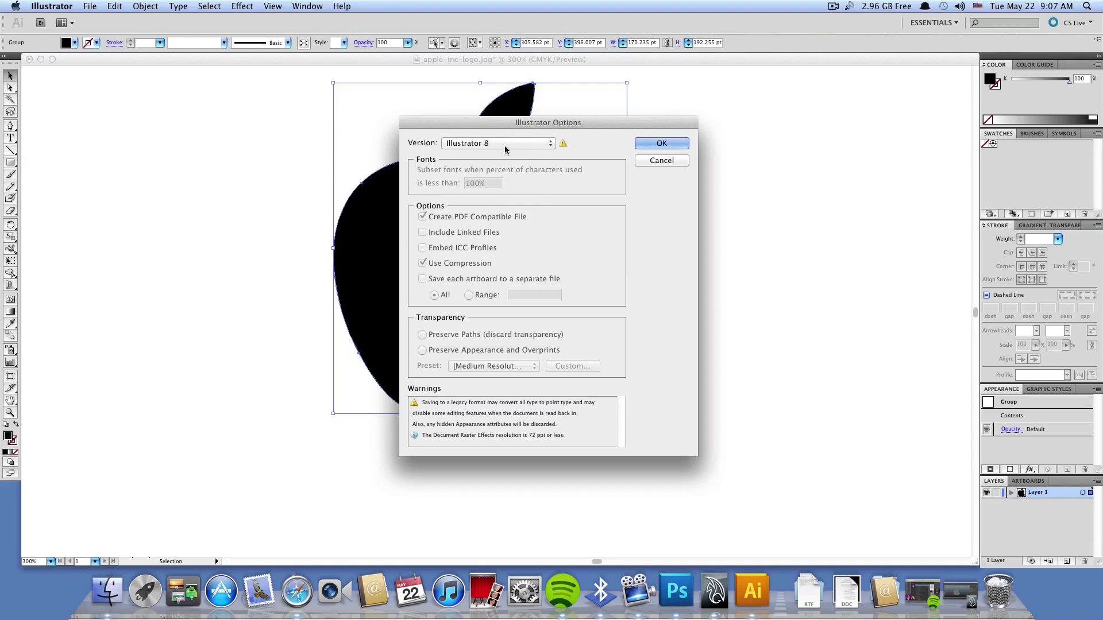
click(662, 145)
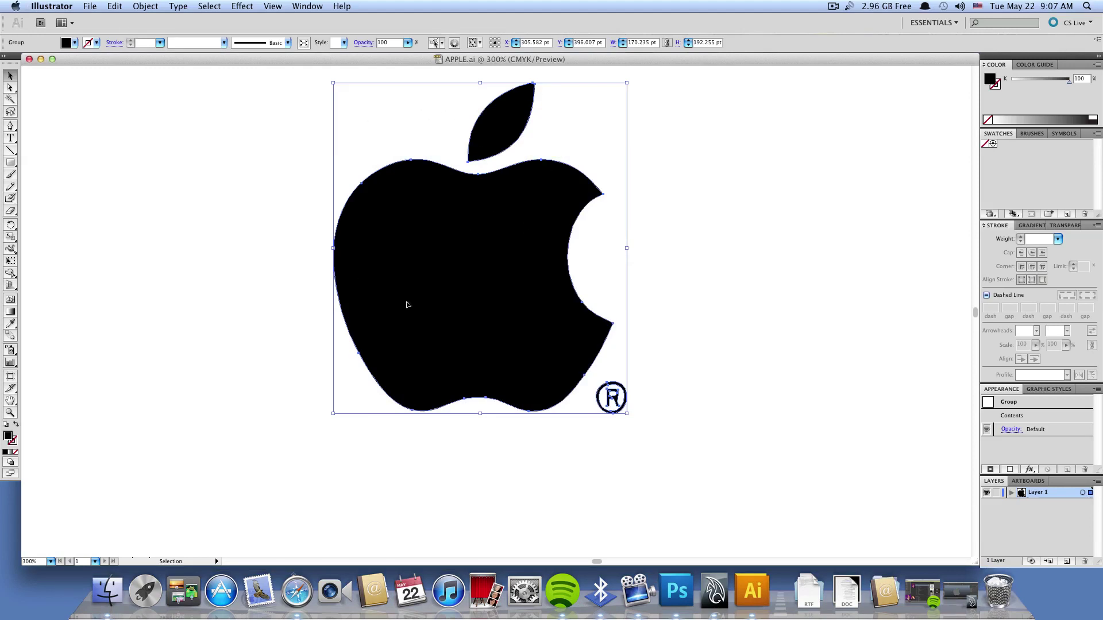
Quit Illustrator, move APPLE.ai to the desktop's upper left, and switch back to Maya
click(51, 8)
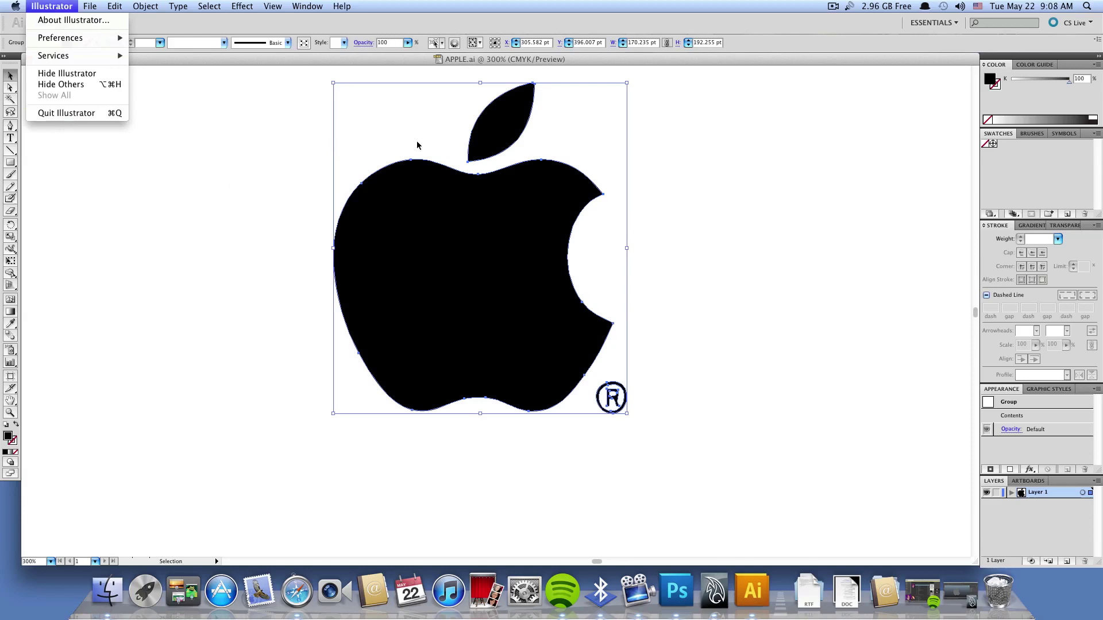
click(89, 114)
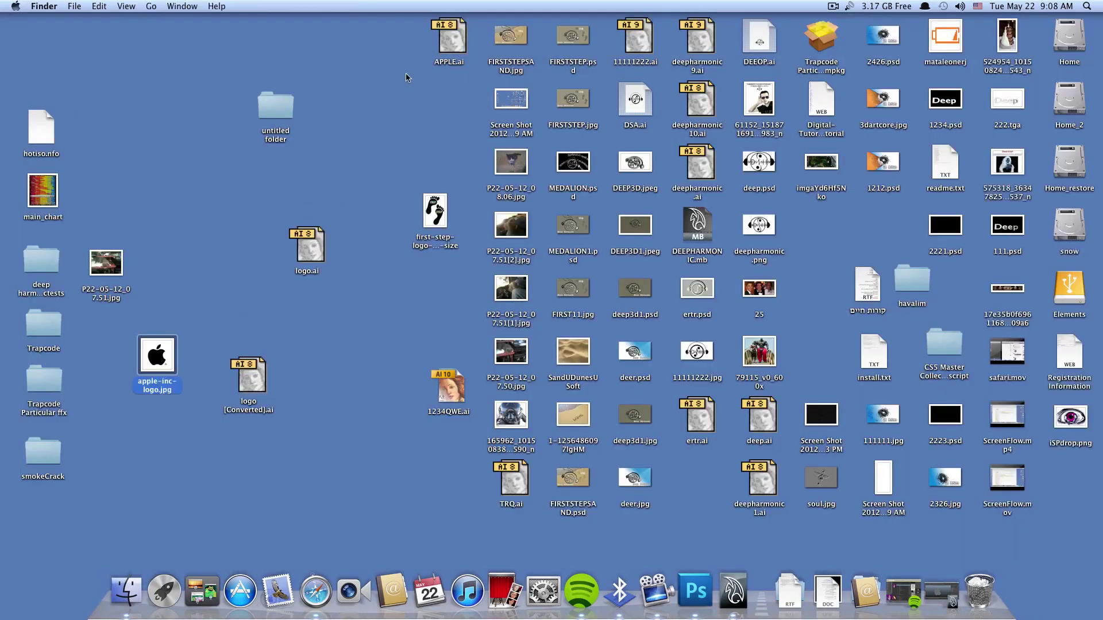
drag(450, 39, 154, 80)
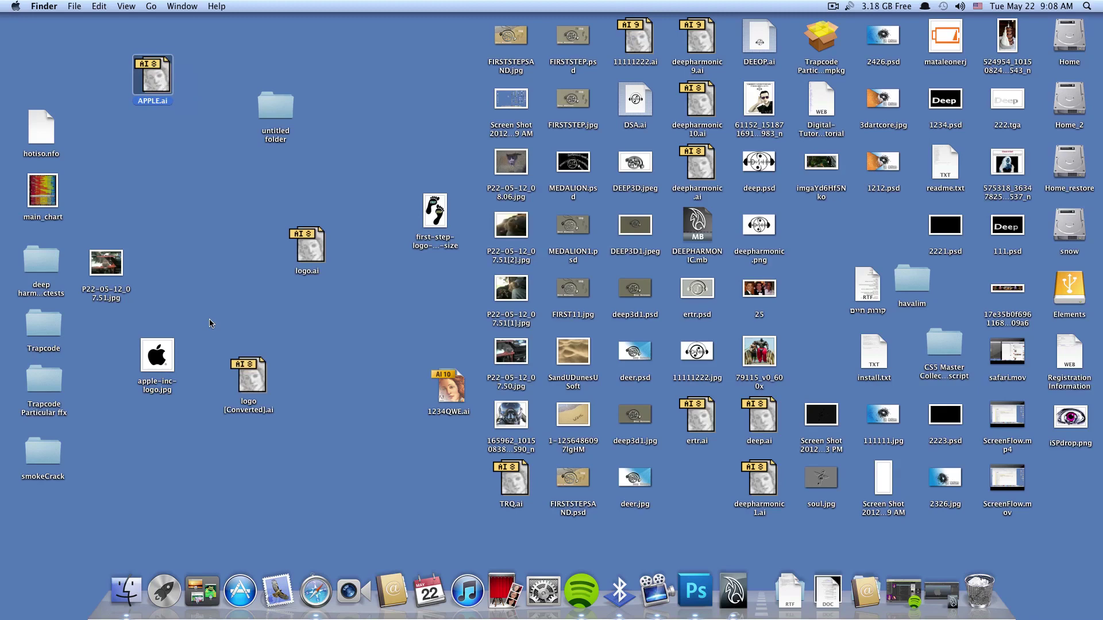
click(733, 592)
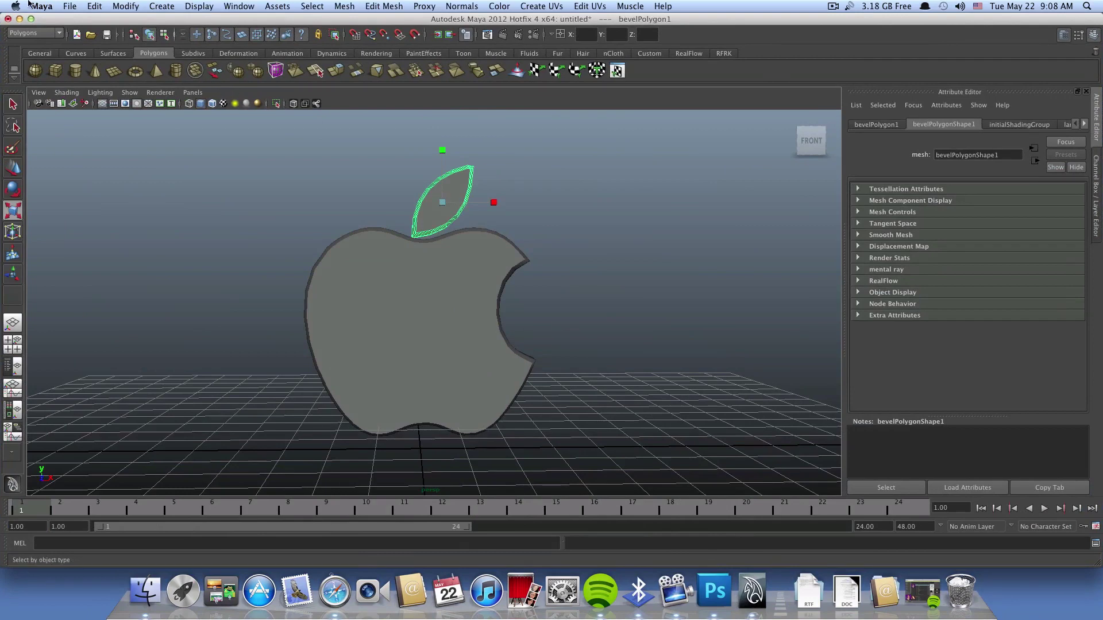
Start a new empty Maya scene, discarding the old apple scene without saving
click(62, 6)
click(81, 16)
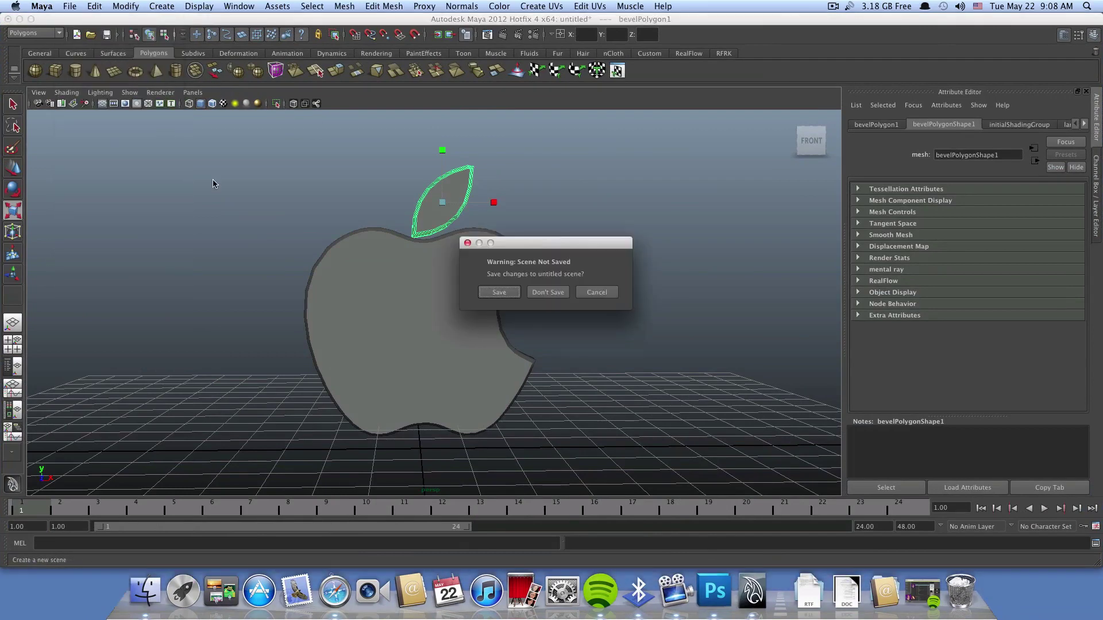
click(557, 294)
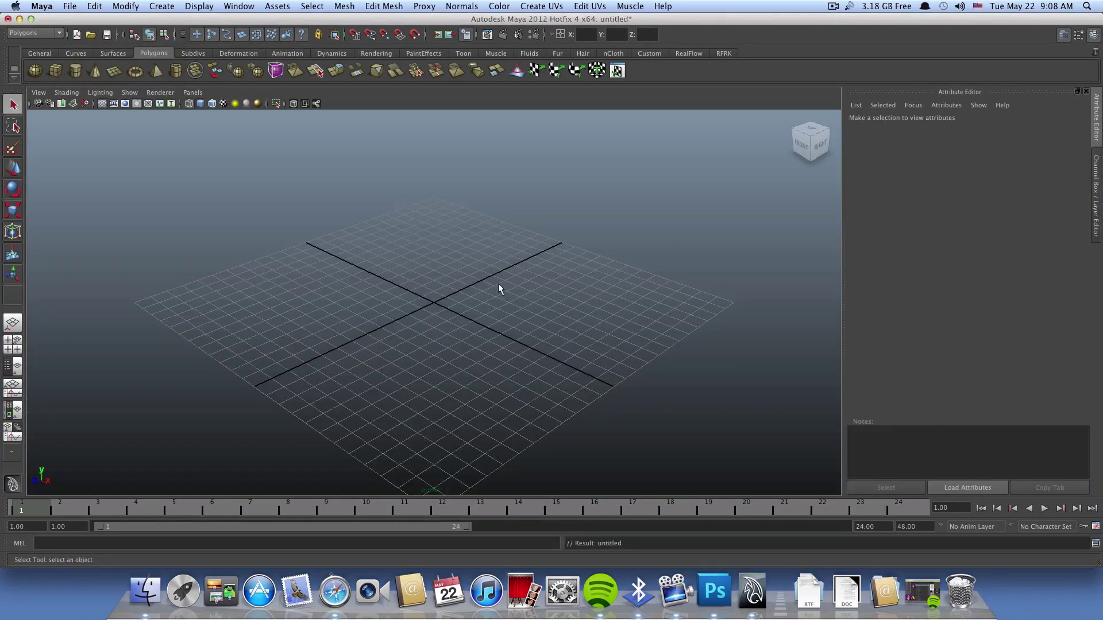
In the Import browser, filter to Adobe Illustrator files and select APPLE.ai
click(68, 7)
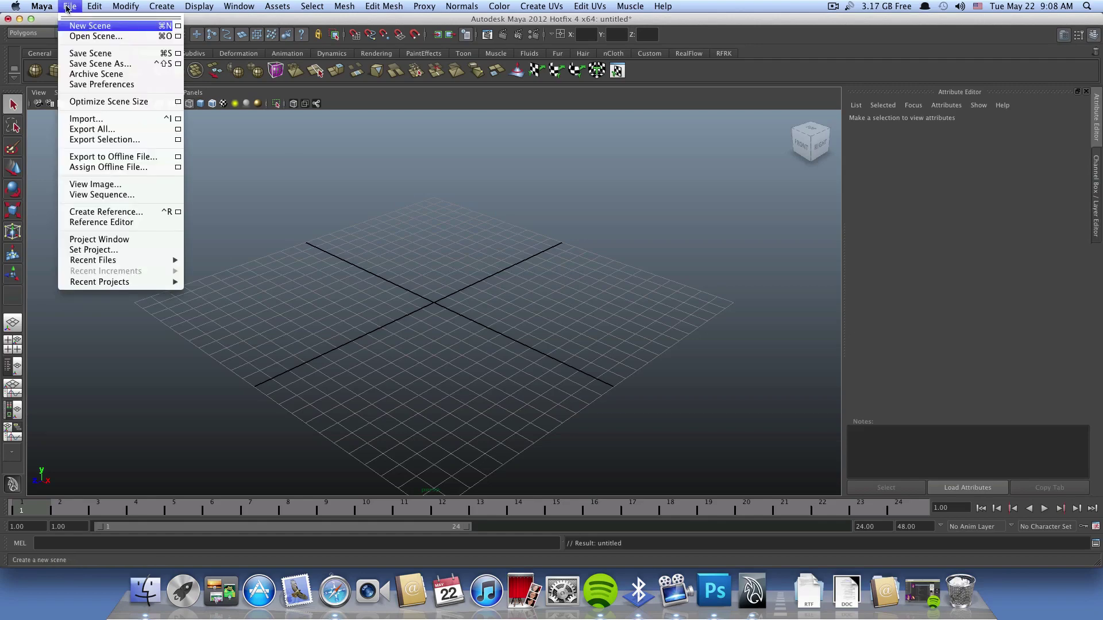
click(96, 120)
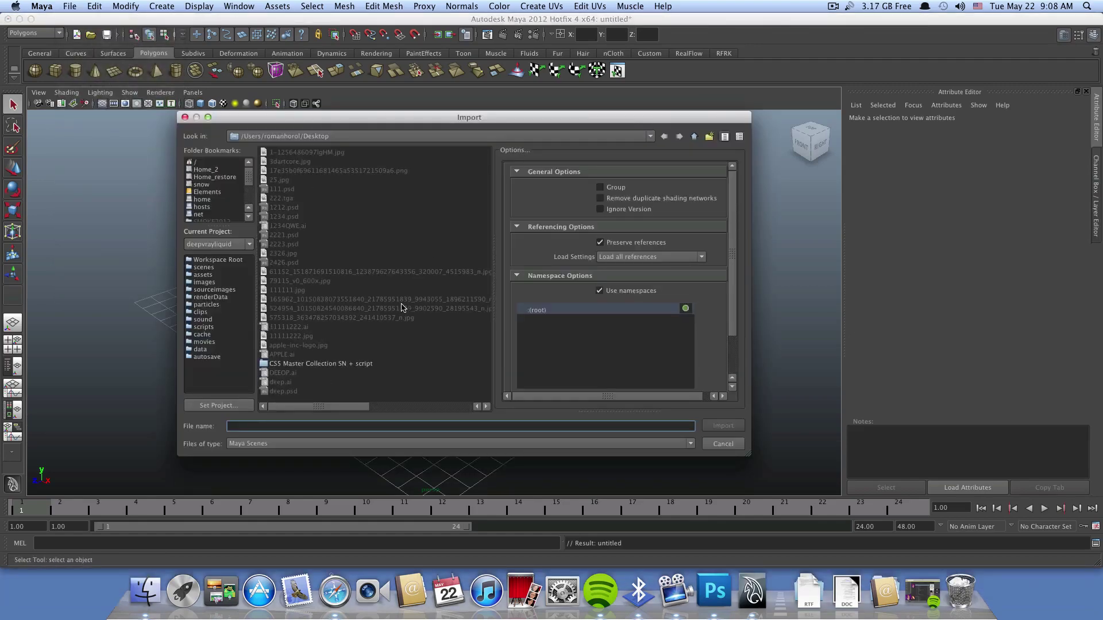
drag(287, 122, 286, 118)
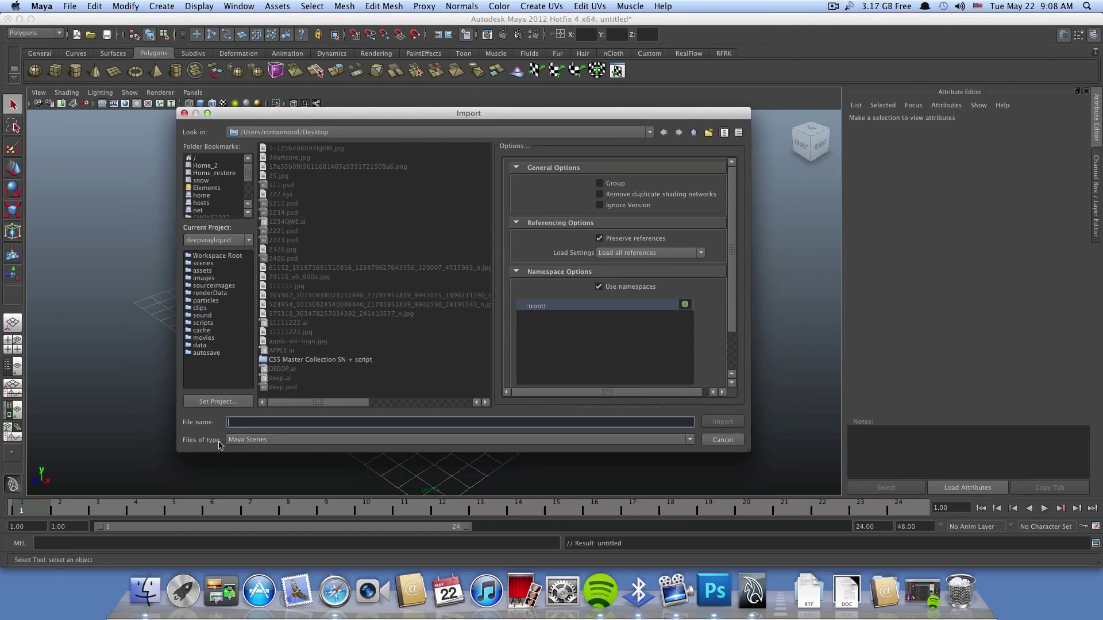
click(247, 440)
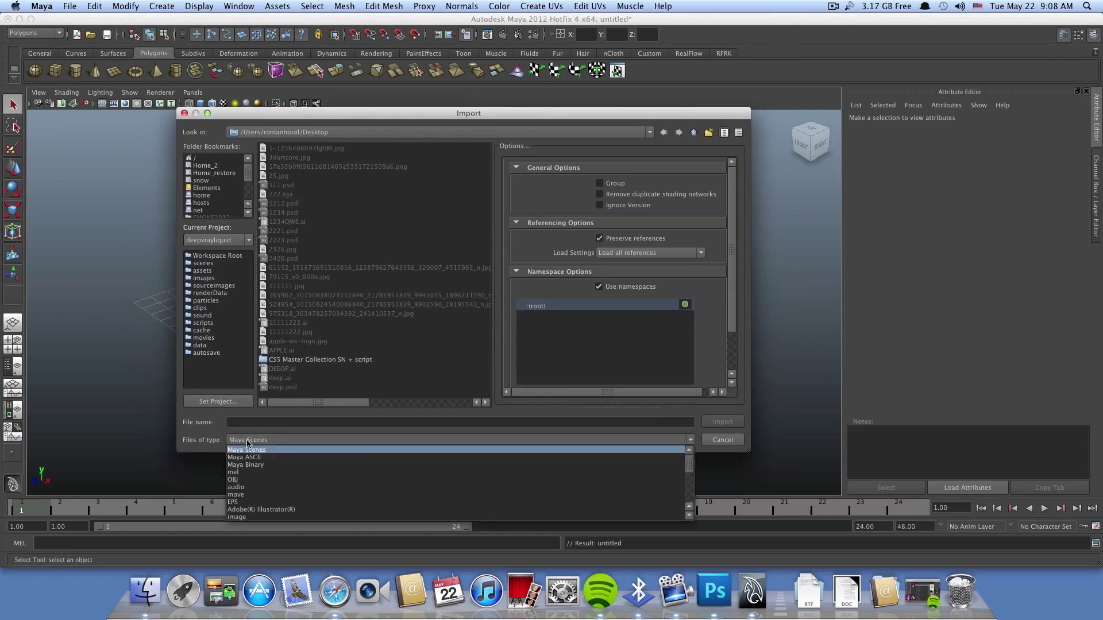
click(269, 511)
click(296, 297)
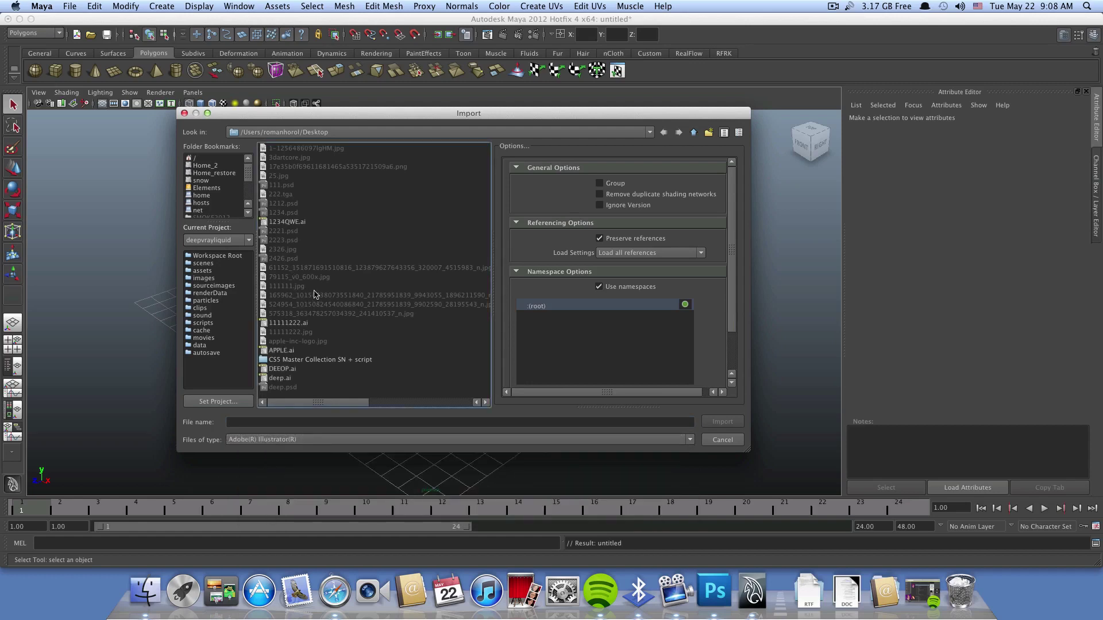
scroll(330, 391, right, 2)
scroll(339, 369, right, 1)
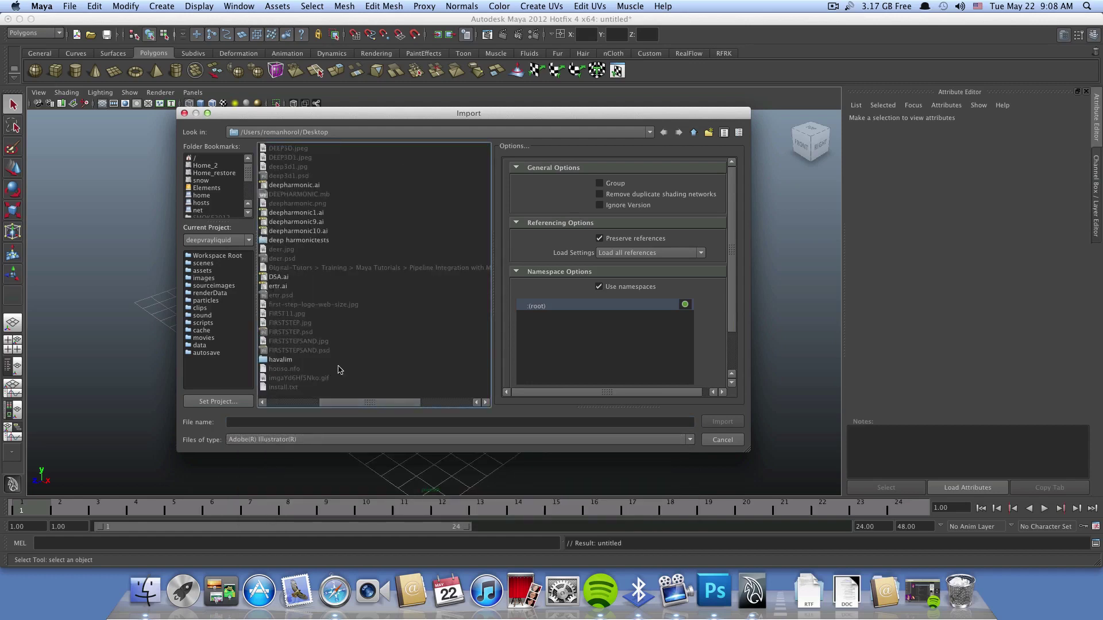
scroll(313, 402, left, 2)
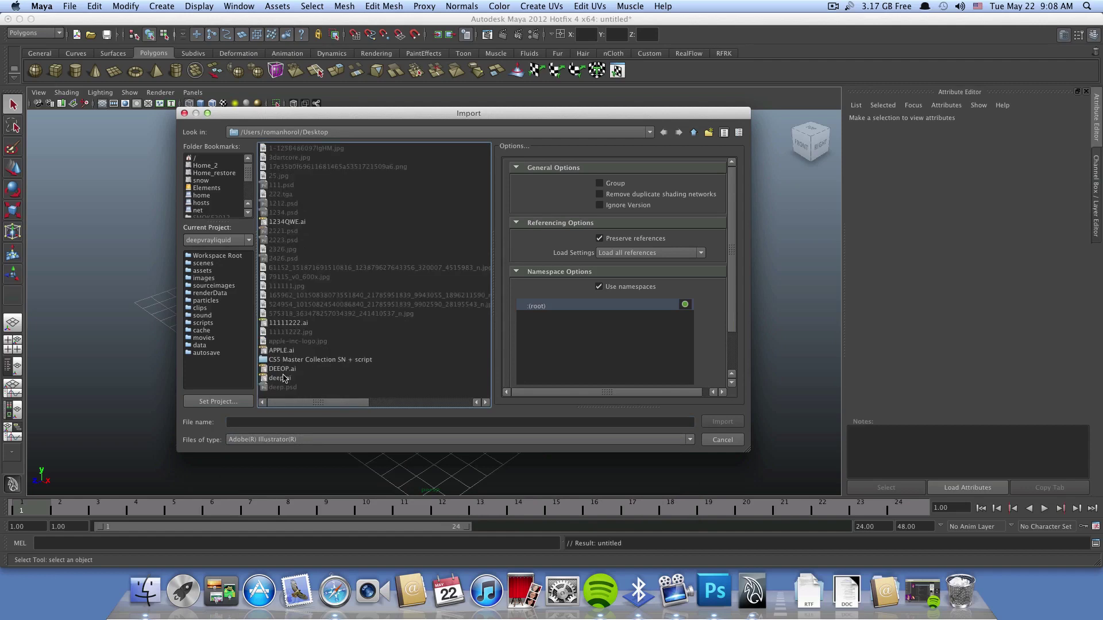
click(279, 351)
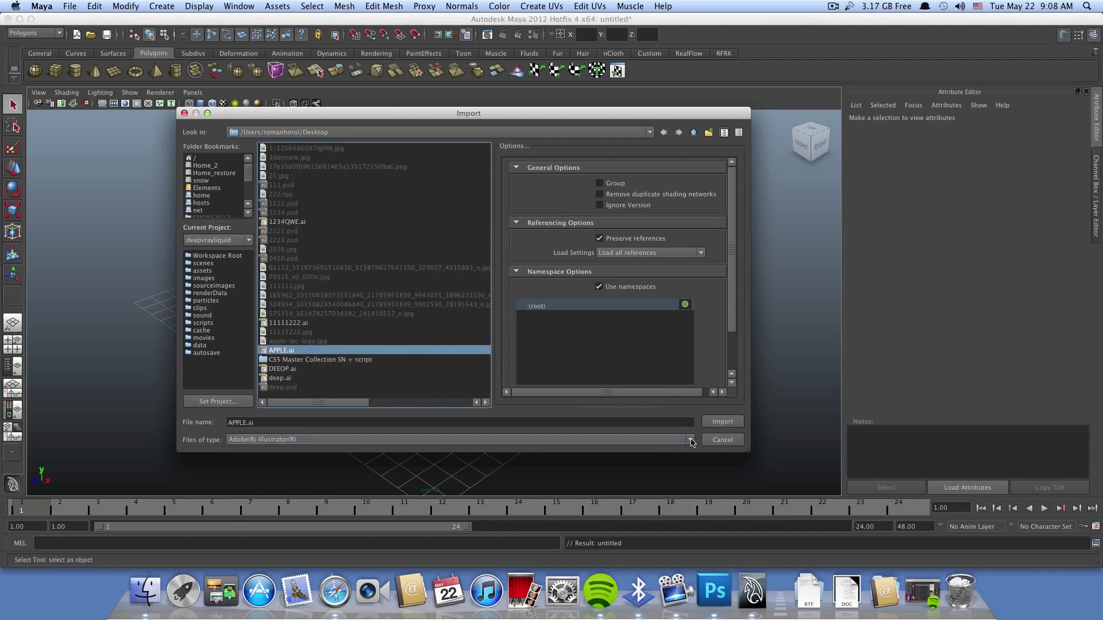
Import the APPLE.ai curves and delete the circled R trademark curve
click(723, 423)
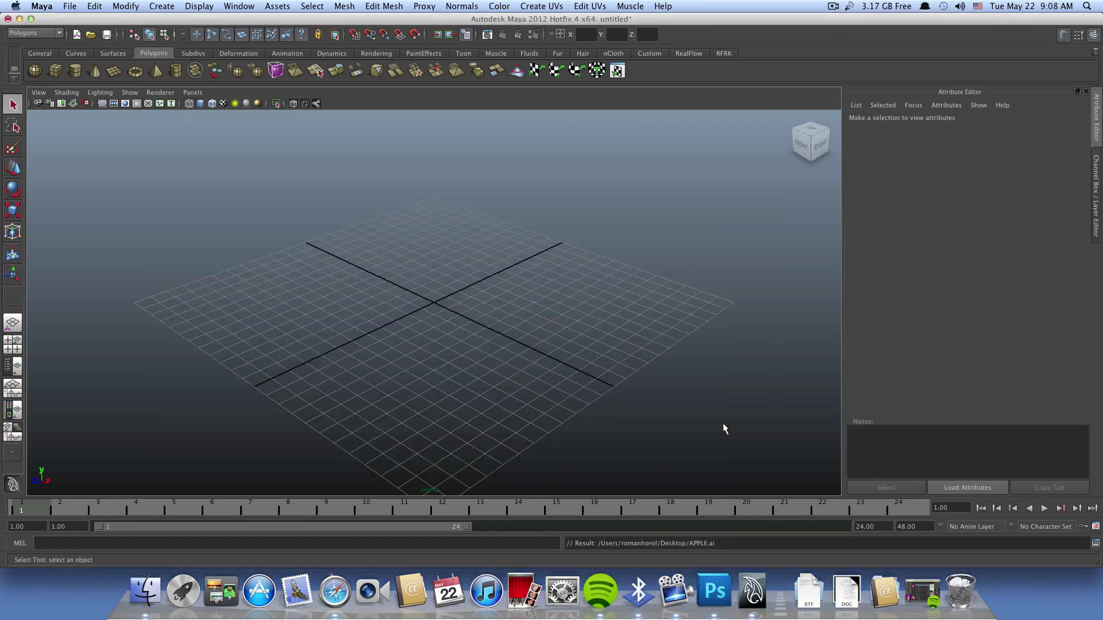
mouse_move(738, 368)
alt+mouse_down()
mouse_move(679, 433)
mouse_move(628, 450)
mouse_move(645, 421)
mouse_move(707, 419)
mouse_move(704, 395)
mouse_move(513, 248)
alt+mouse_up()
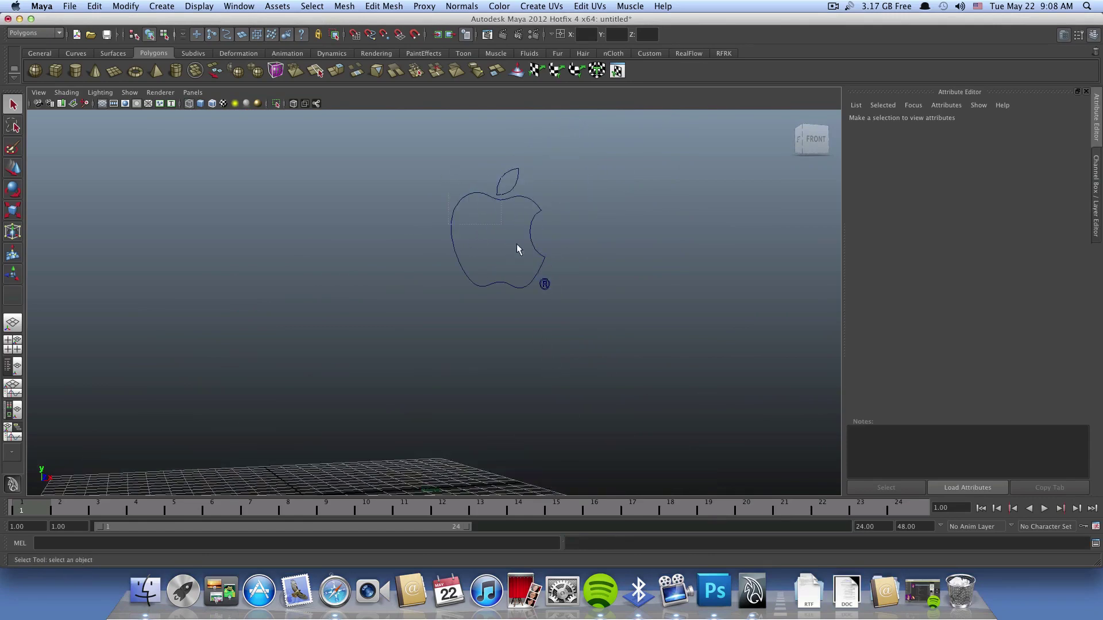
mouse_move(618, 343)
alt+mouse_down()
mouse_move(561, 362)
mouse_move(494, 349)
mouse_move(562, 376)
mouse_move(574, 339)
mouse_move(530, 315)
mouse_move(547, 342)
alt+mouse_up()
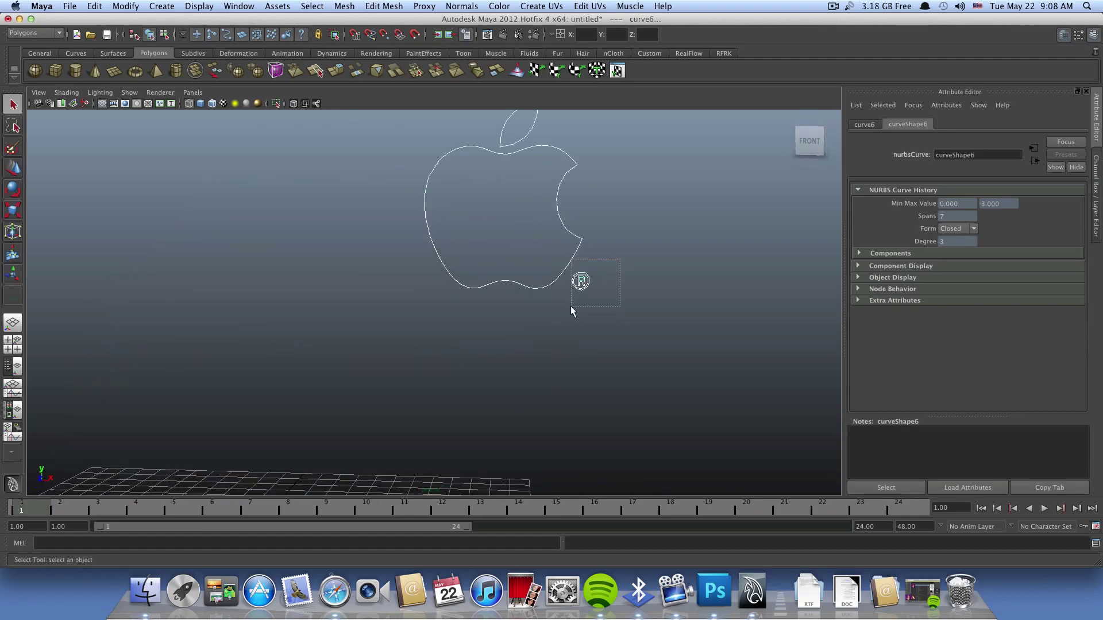
drag(621, 260, 575, 305)
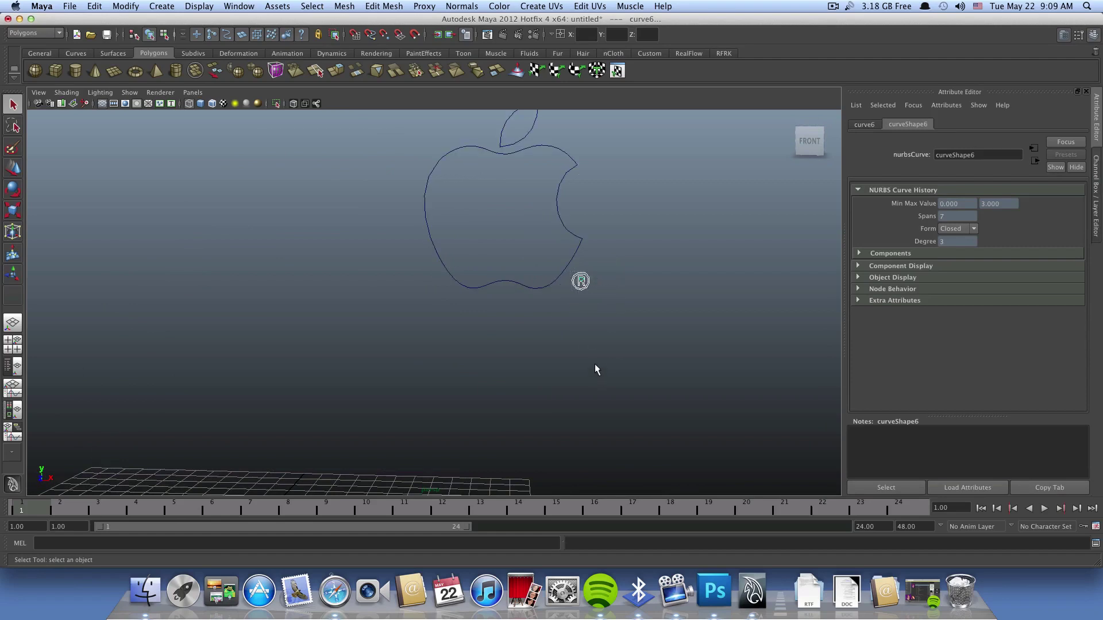
key(Delete)
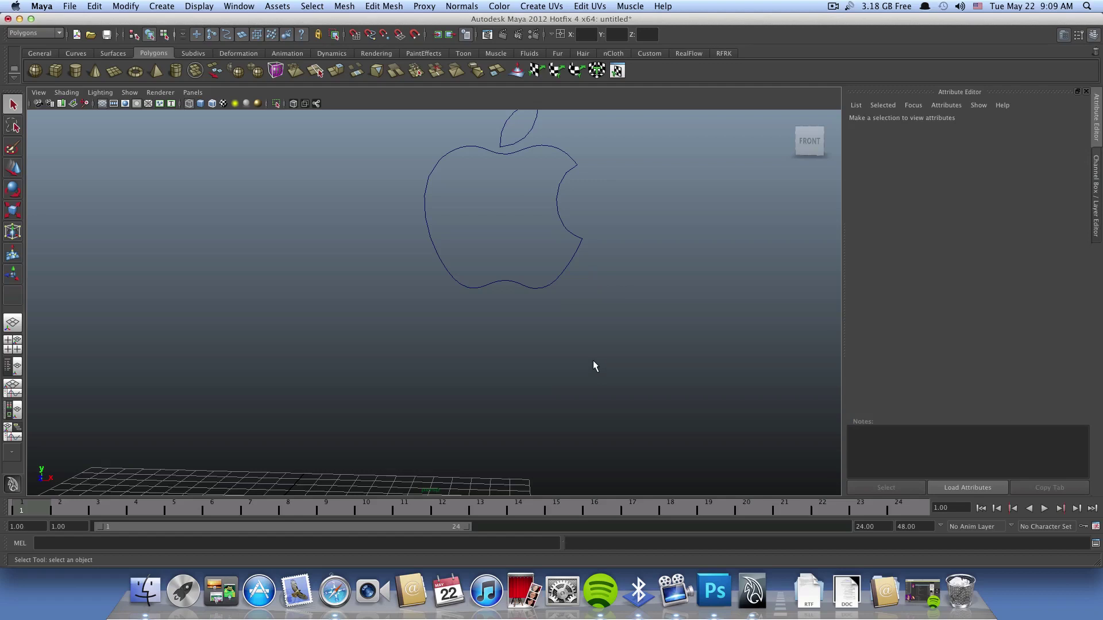
Select the apple body outline and center its pivot with Modify > Center Pivot
alt+drag(586, 327, 583, 320)
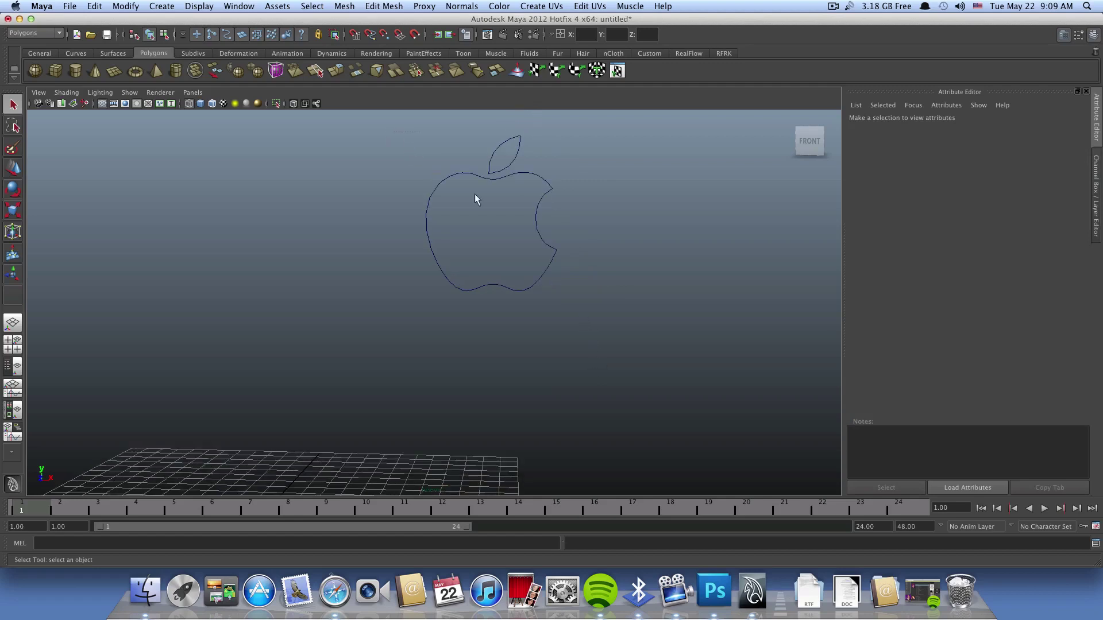
drag(386, 241, 602, 308)
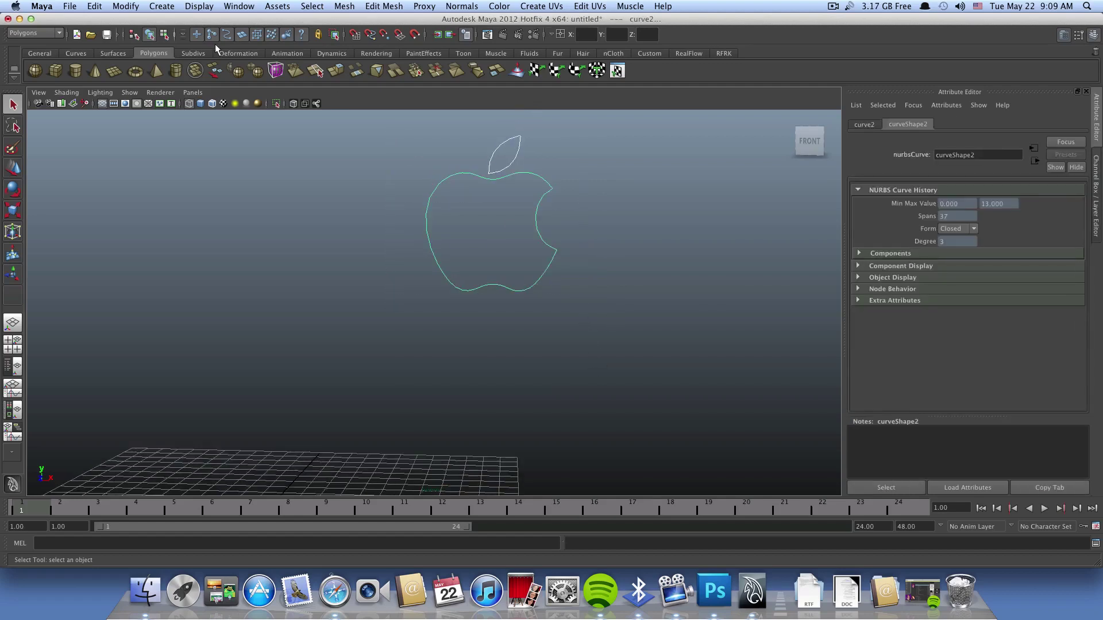
click(122, 7)
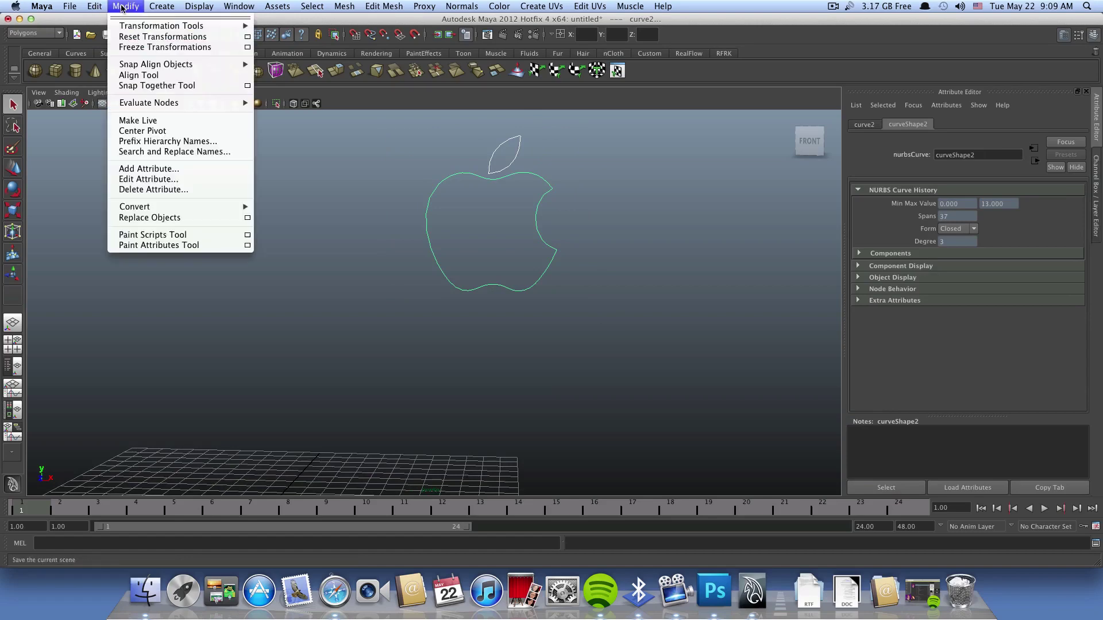
click(140, 132)
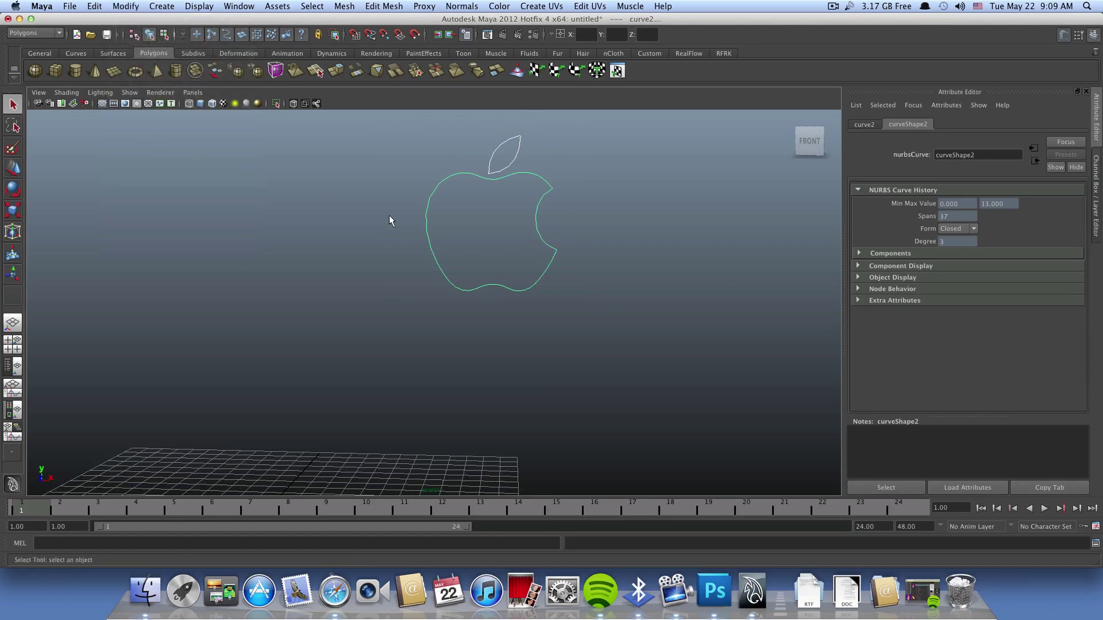
Move the apple outline down with the Move tool so it stands on the grid at the origin
alt+drag(160, 129, 338, 240)
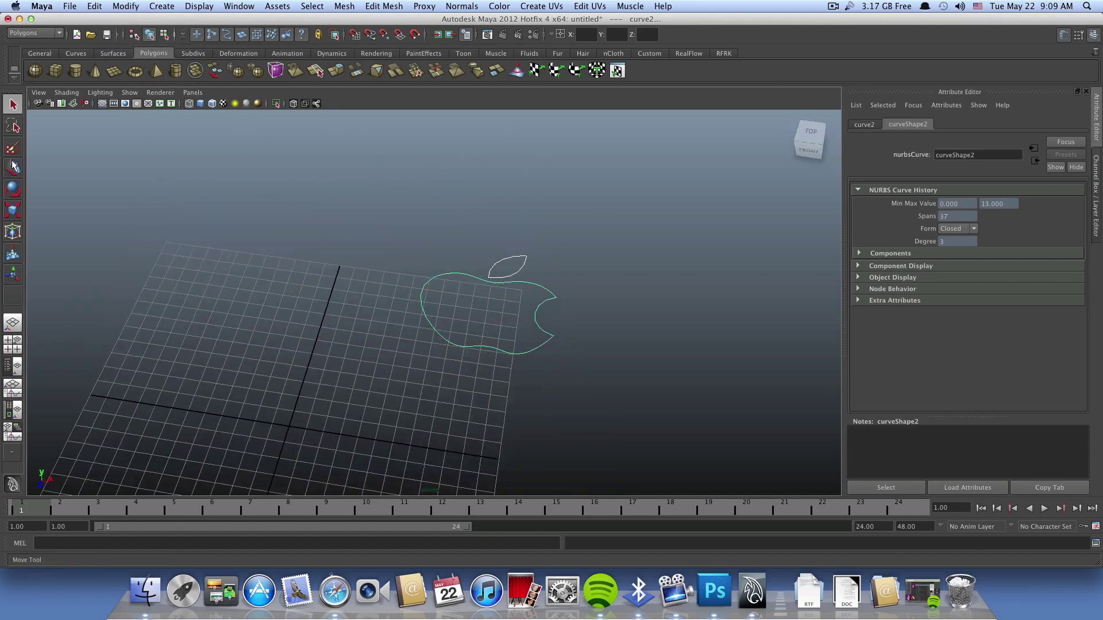
key(w)
click(531, 325)
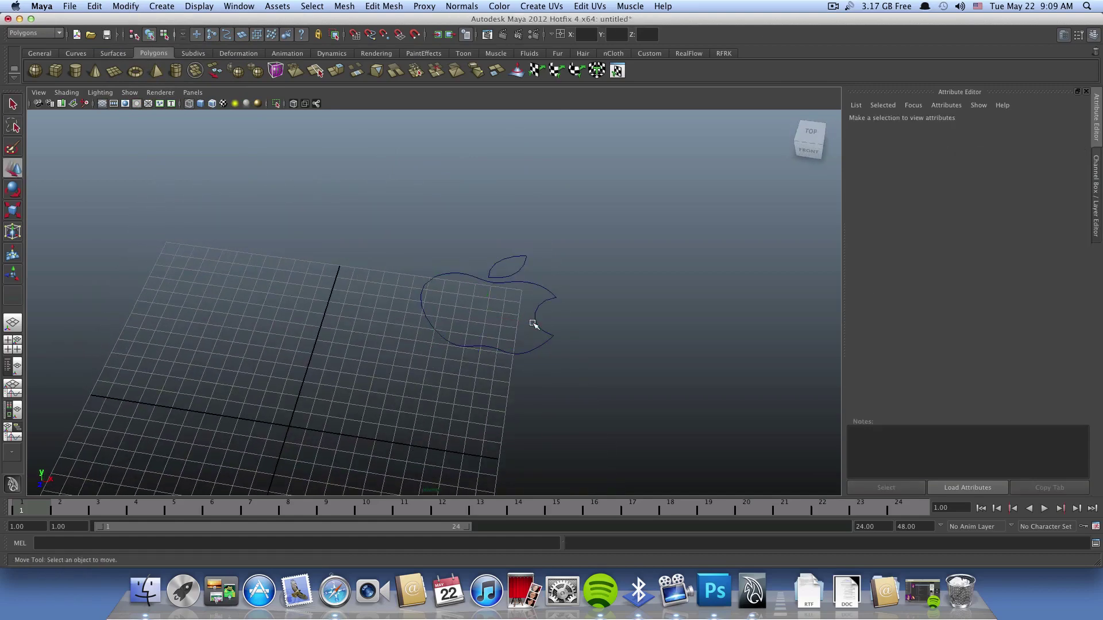
click(553, 325)
mouse_move(553, 326)
alt+mouse_down()
mouse_move(497, 290)
mouse_move(348, 254)
alt+mouse_up()
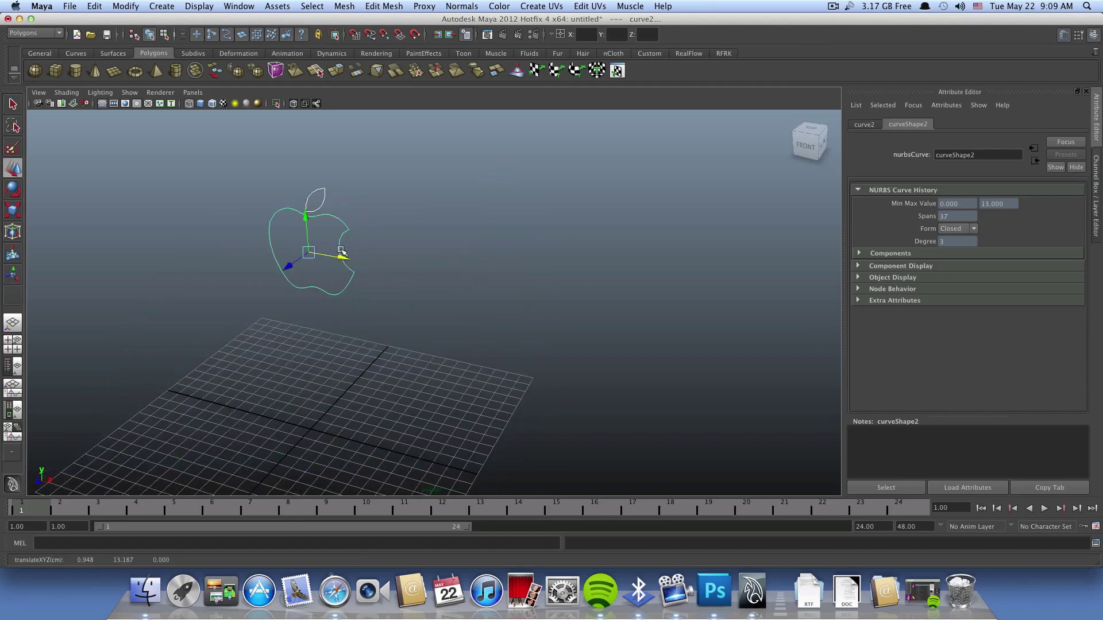
mouse_move(316, 216)
mouse_down()
mouse_move(309, 366)
mouse_move(475, 261)
mouse_up()
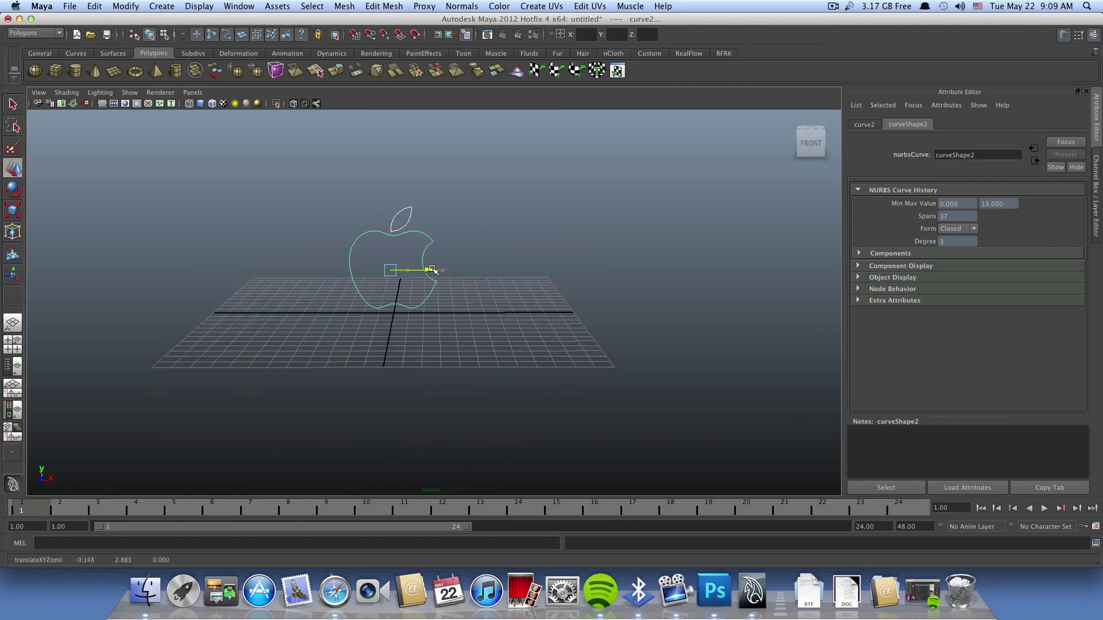
alt+drag(449, 269, 387, 295)
mouse_move(386, 295)
alt+right_down()
mouse_move(469, 340)
mouse_move(395, 356)
mouse_move(505, 285)
alt+right_up()
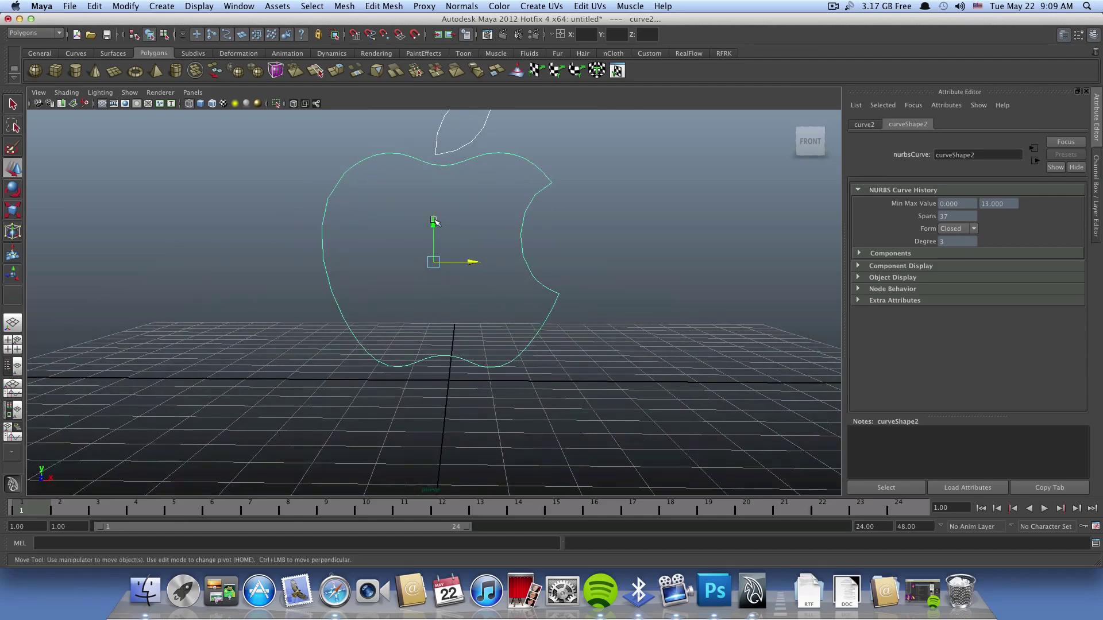
drag(434, 220, 435, 229)
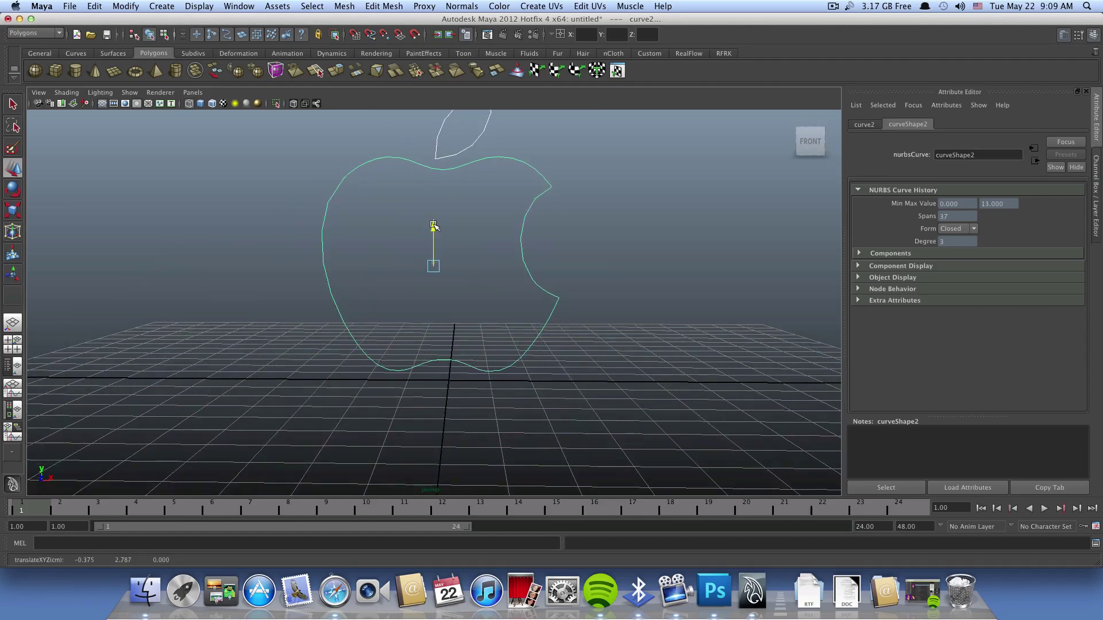
mouse_move(472, 270)
mouse_down()
mouse_move(519, 320)
mouse_move(409, 328)
mouse_move(431, 343)
mouse_move(532, 347)
mouse_move(505, 364)
mouse_move(428, 376)
mouse_move(505, 303)
mouse_up()
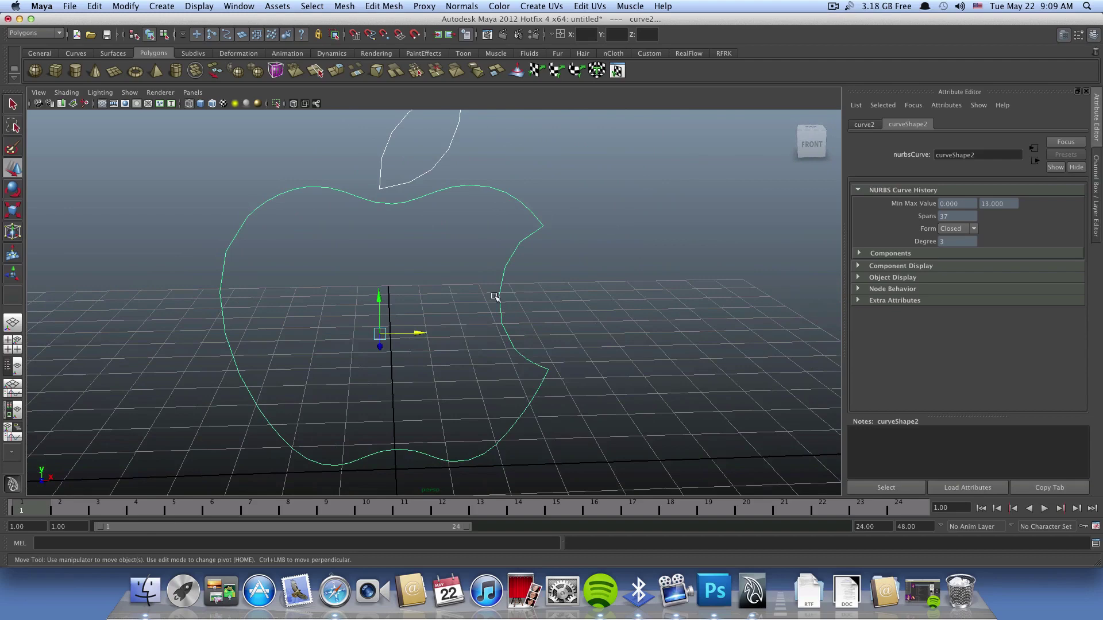
click(500, 297)
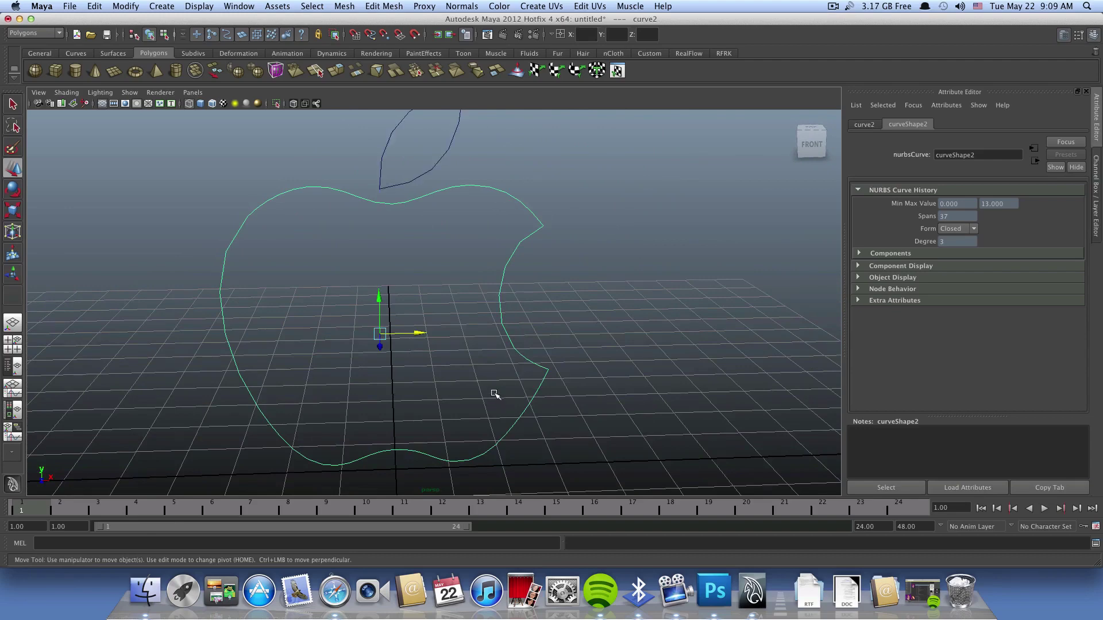
Switch the menu set to Surfaces
scroll(482, 375, down, 3)
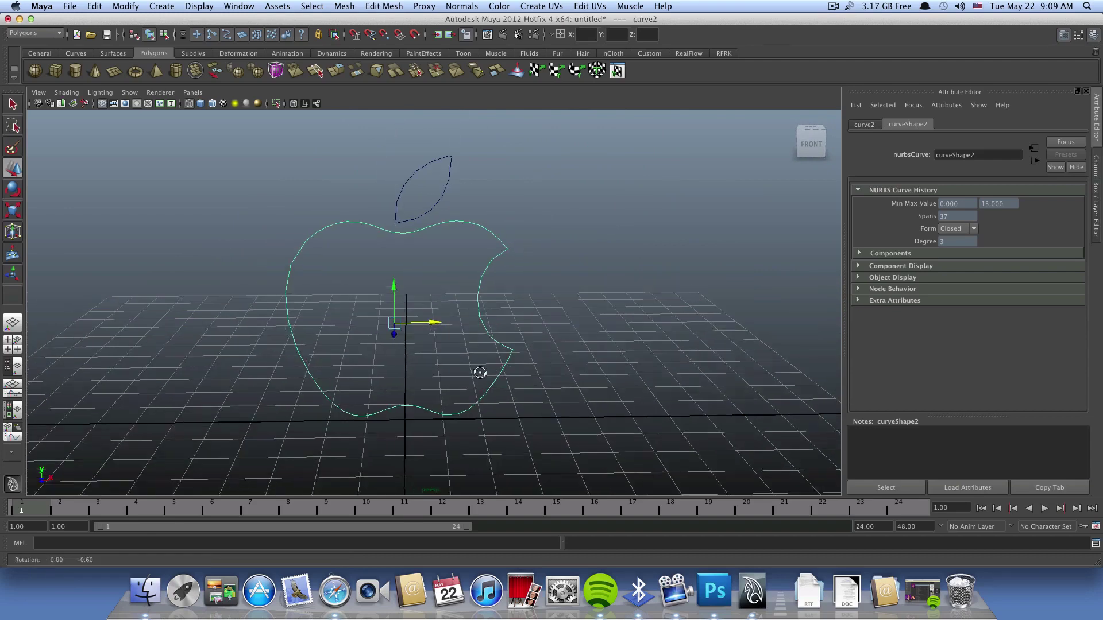
alt+drag(481, 369, 362, 214)
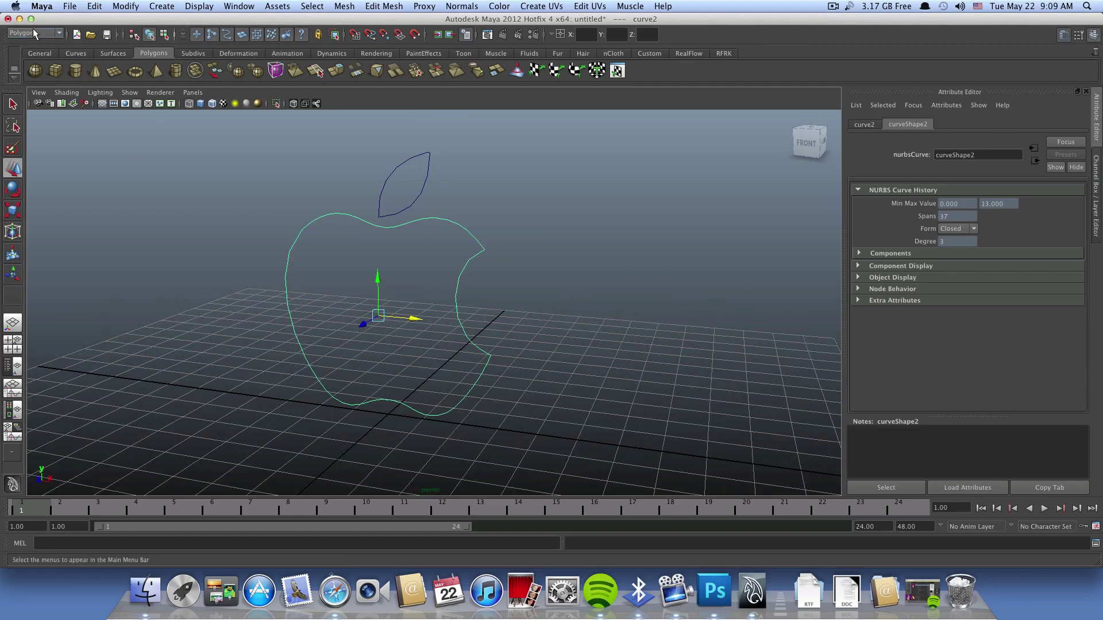
click(33, 31)
click(28, 58)
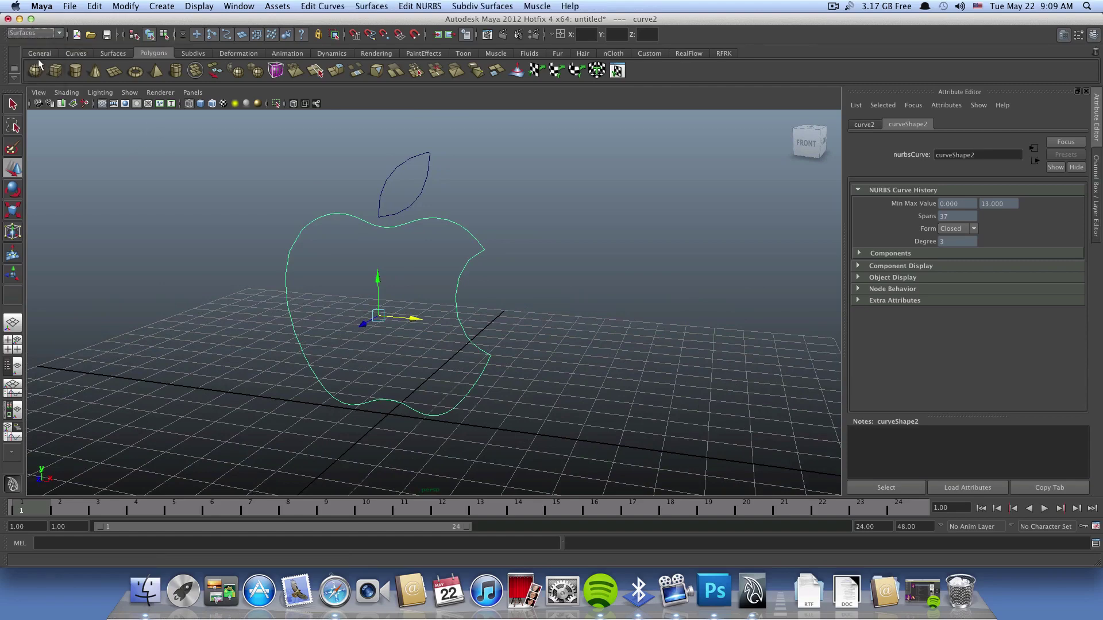
Bevel the apple outline into a solid mesh with Bevel Plus, using reset default settings
click(371, 6)
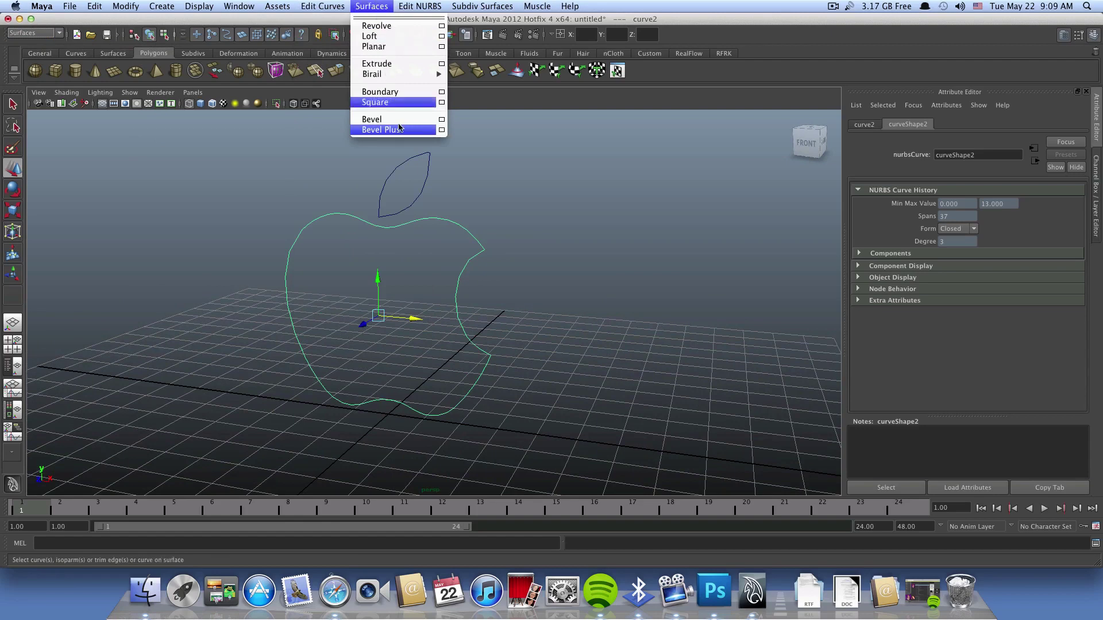
click(442, 131)
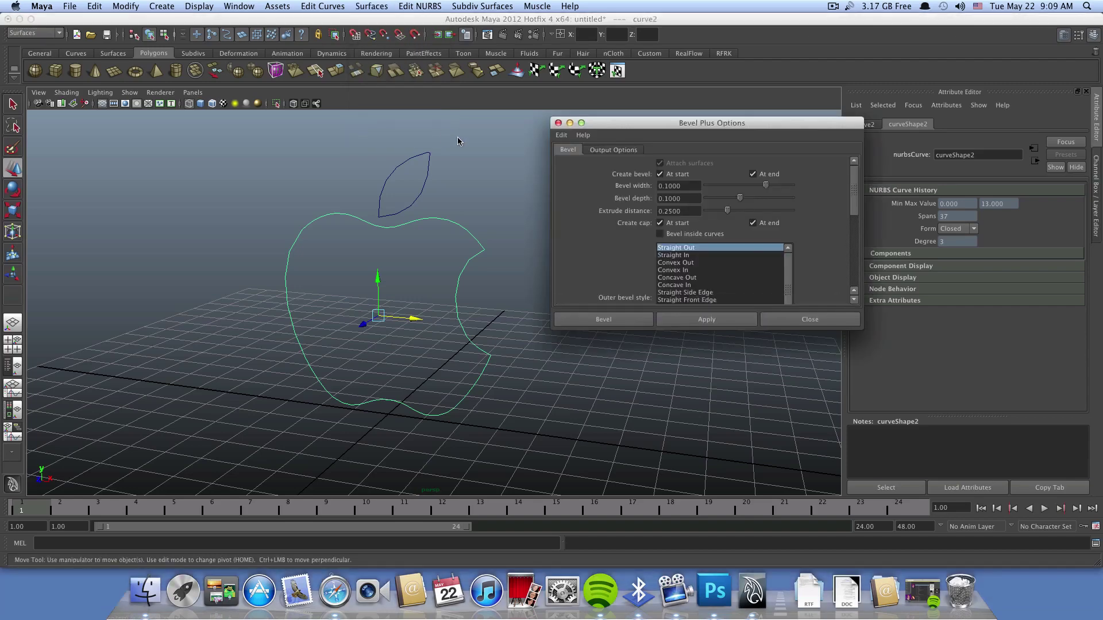
click(561, 137)
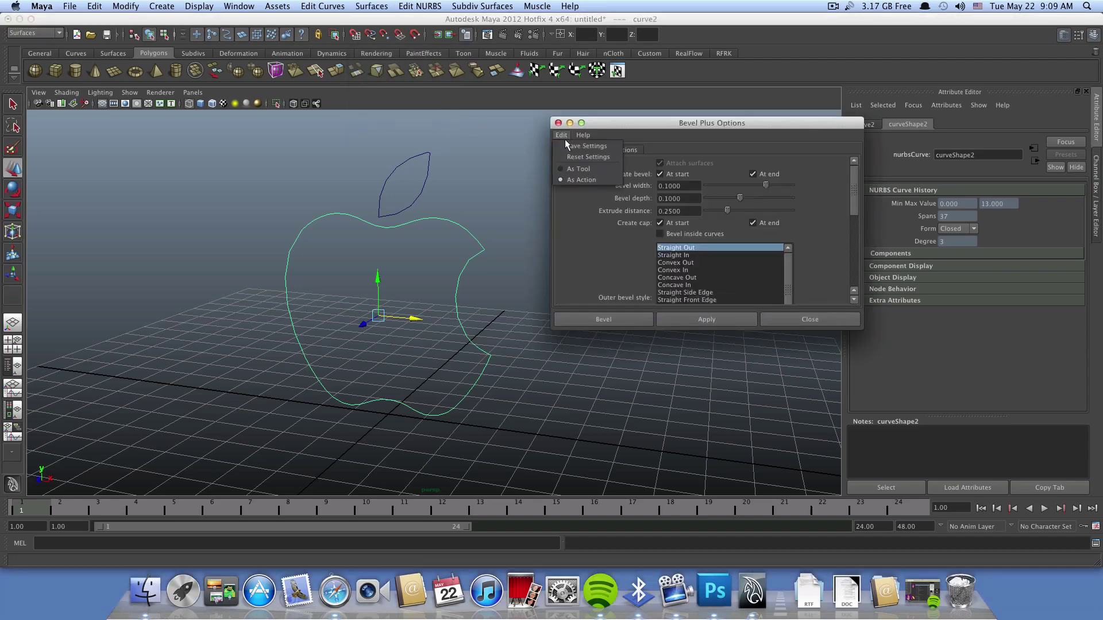
click(573, 158)
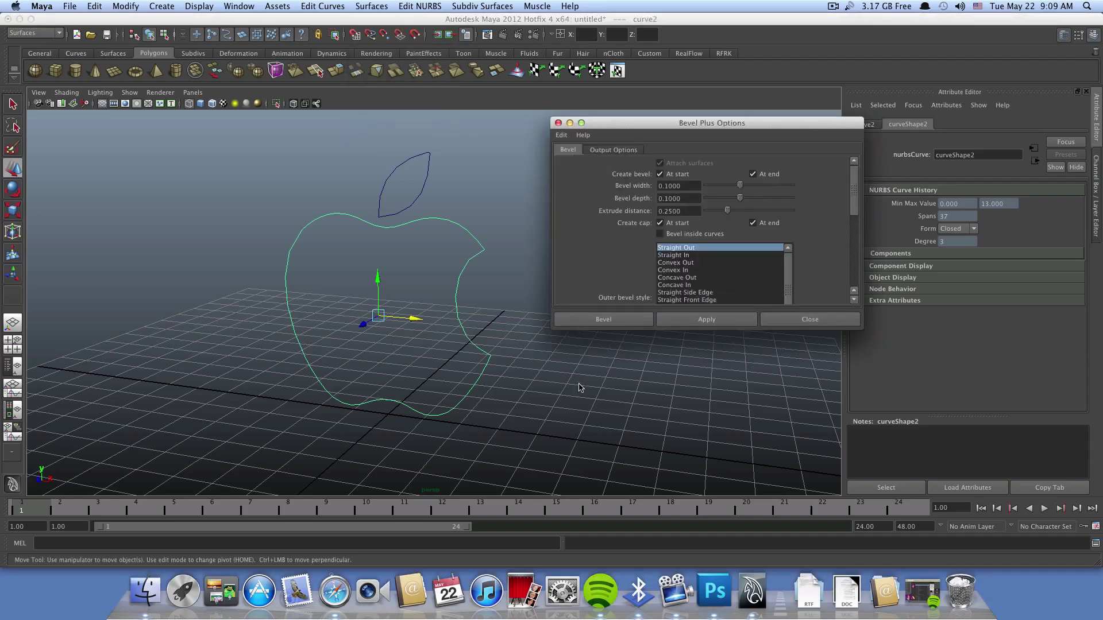
click(603, 319)
mouse_move(595, 360)
alt+mouse_down()
mouse_move(449, 378)
mouse_move(514, 367)
mouse_move(454, 284)
alt+mouse_up()
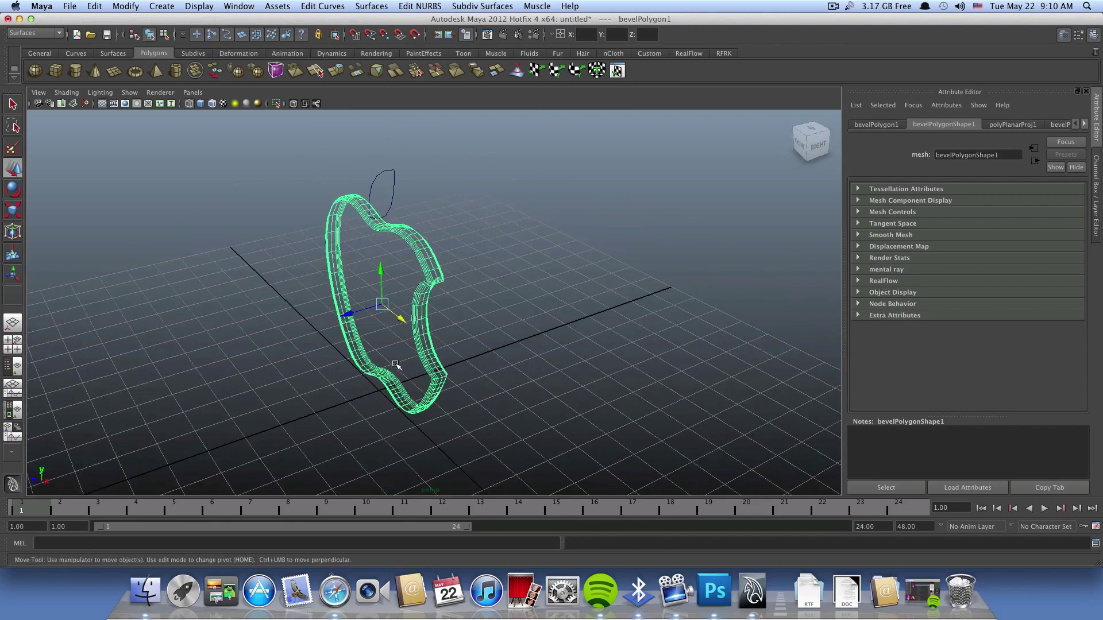
Turn on smooth shading and bevel the leaf curve into a solid mesh with Bevel Plus
mouse_move(396, 365)
alt+mouse_down()
mouse_move(482, 345)
mouse_move(483, 330)
alt+mouse_up()
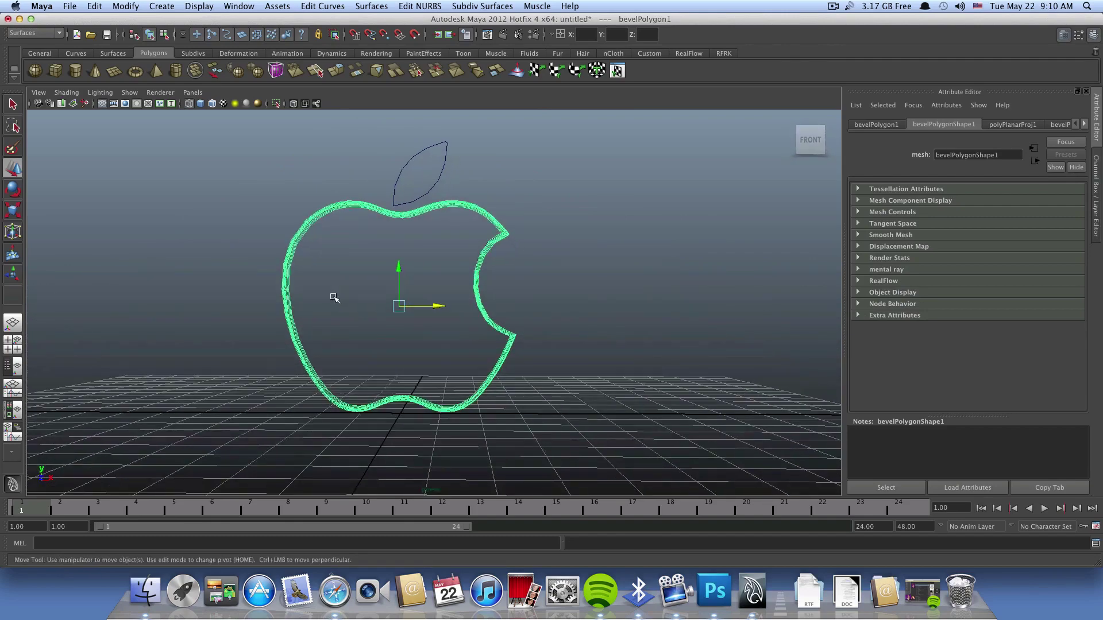
mouse_move(334, 297)
alt+mouse_down()
mouse_move(500, 320)
mouse_move(431, 346)
alt+mouse_up()
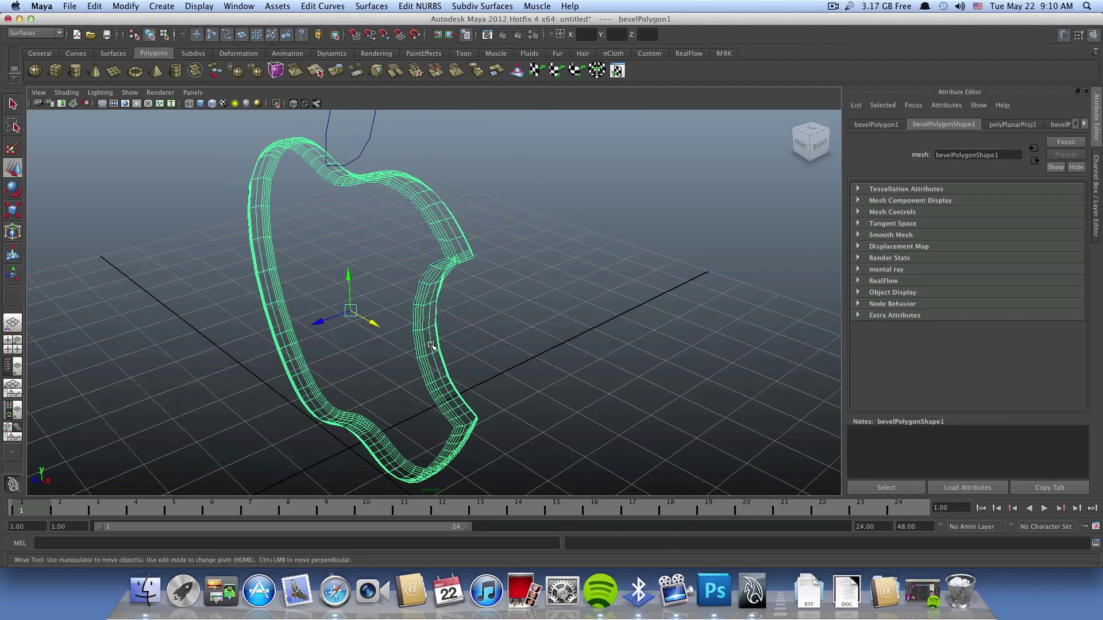
key(5)
mouse_move(455, 278)
alt+mouse_down()
mouse_move(297, 263)
mouse_move(455, 271)
mouse_move(524, 295)
mouse_move(391, 262)
mouse_move(356, 270)
mouse_move(369, 295)
mouse_move(381, 188)
alt+mouse_up()
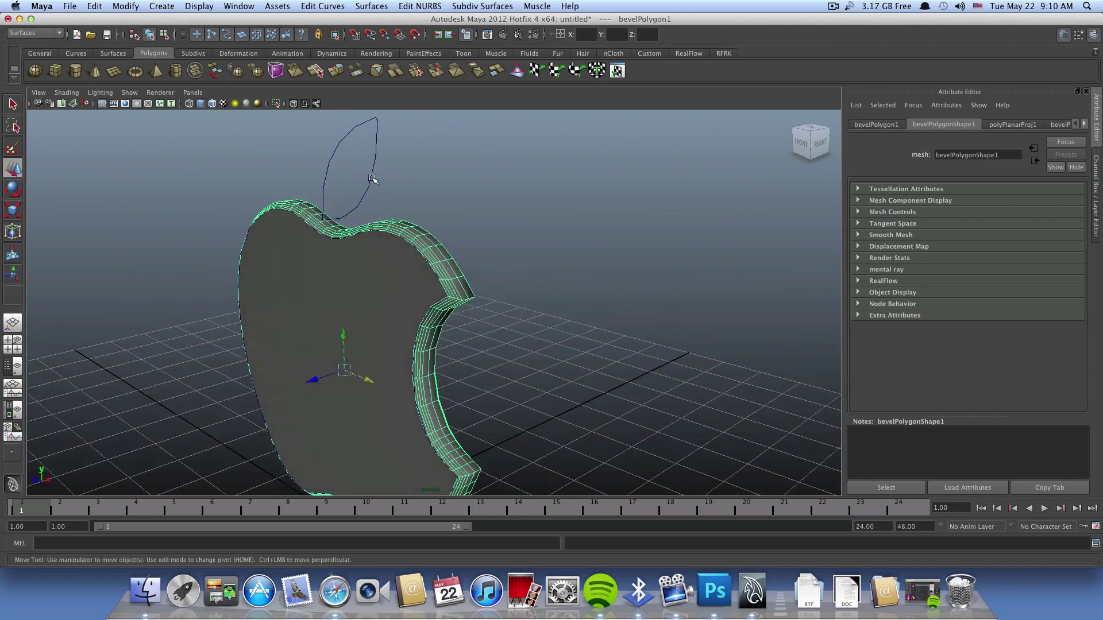
click(375, 182)
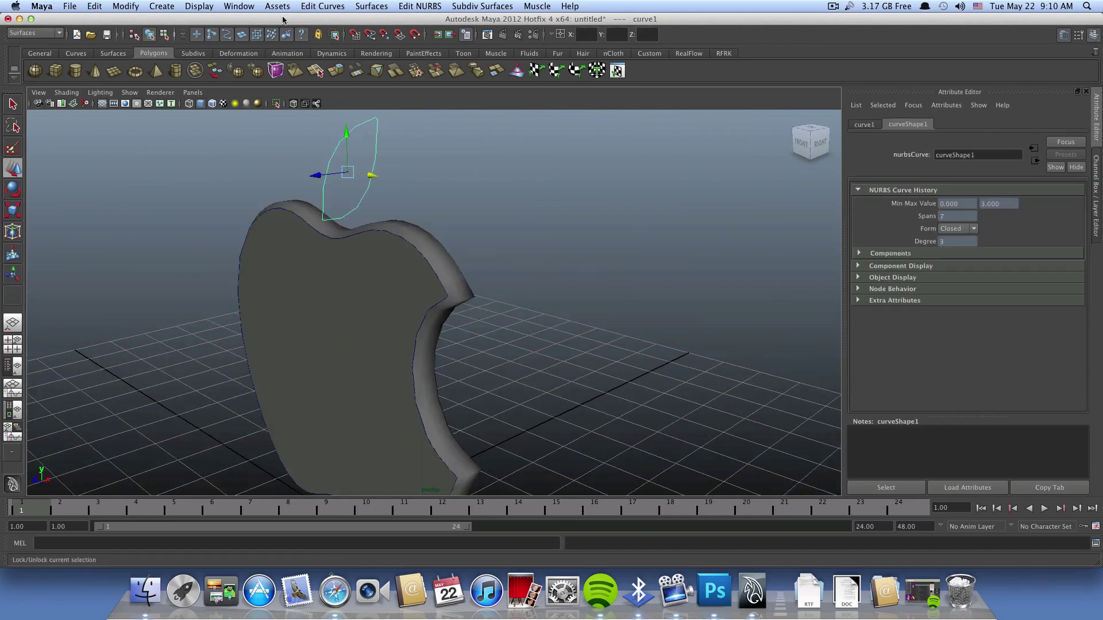
click(361, 7)
click(383, 129)
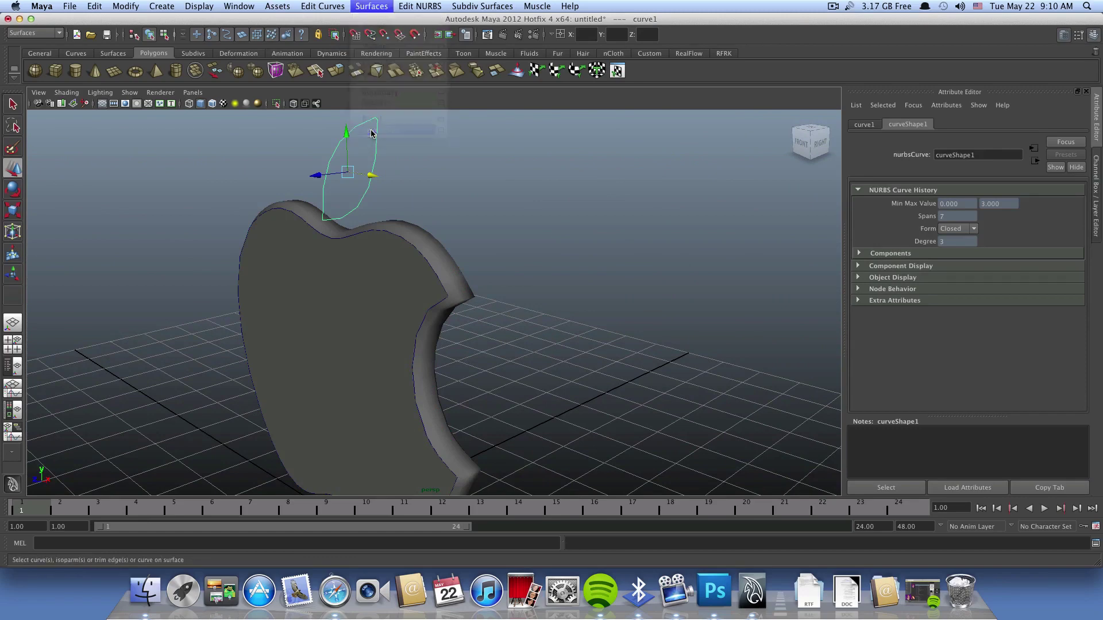
Slide the apple body mesh aside and delete the leftover apple outline curve
mouse_move(431, 191)
alt+mouse_down()
mouse_move(431, 180)
mouse_move(381, 249)
alt+mouse_up()
click(344, 300)
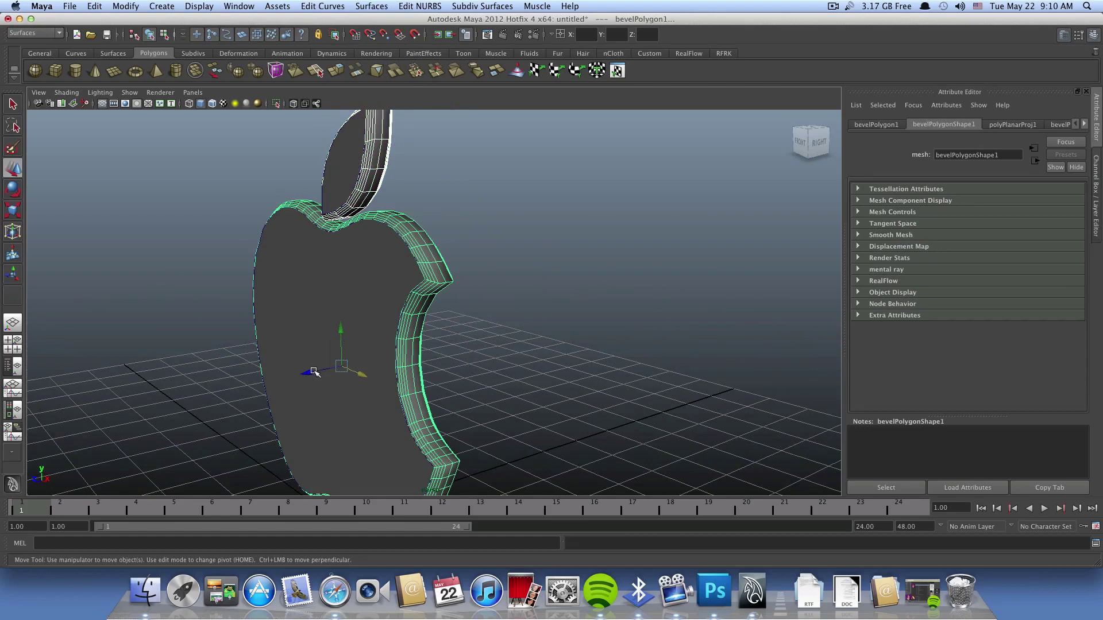
drag(314, 372, 140, 368)
scroll(256, 345, down, 3)
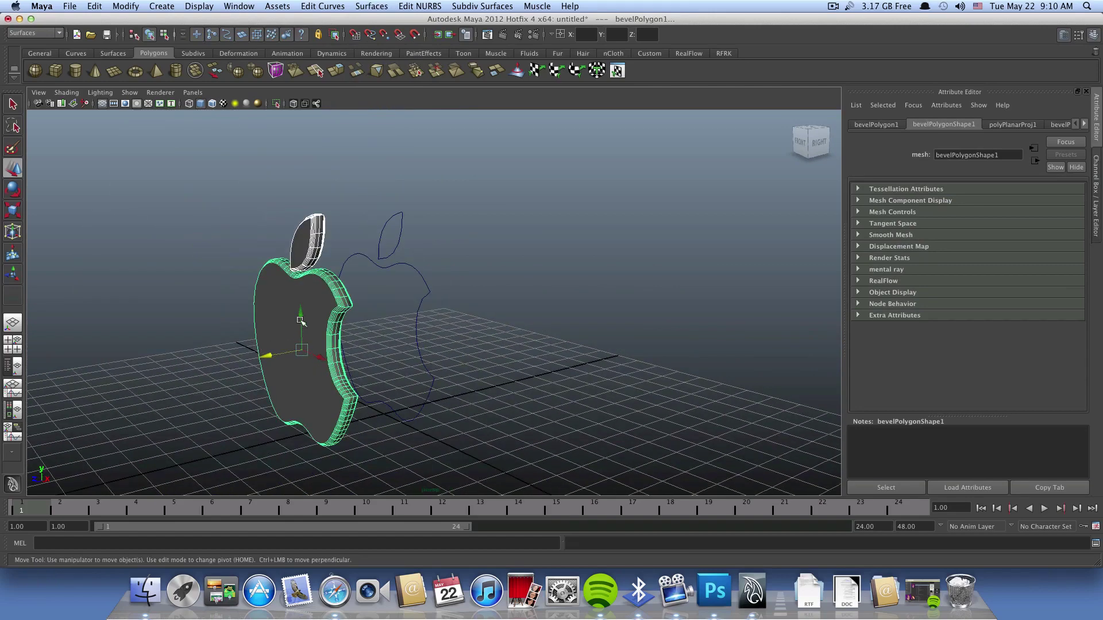
alt+drag(300, 320, 339, 243)
click(428, 396)
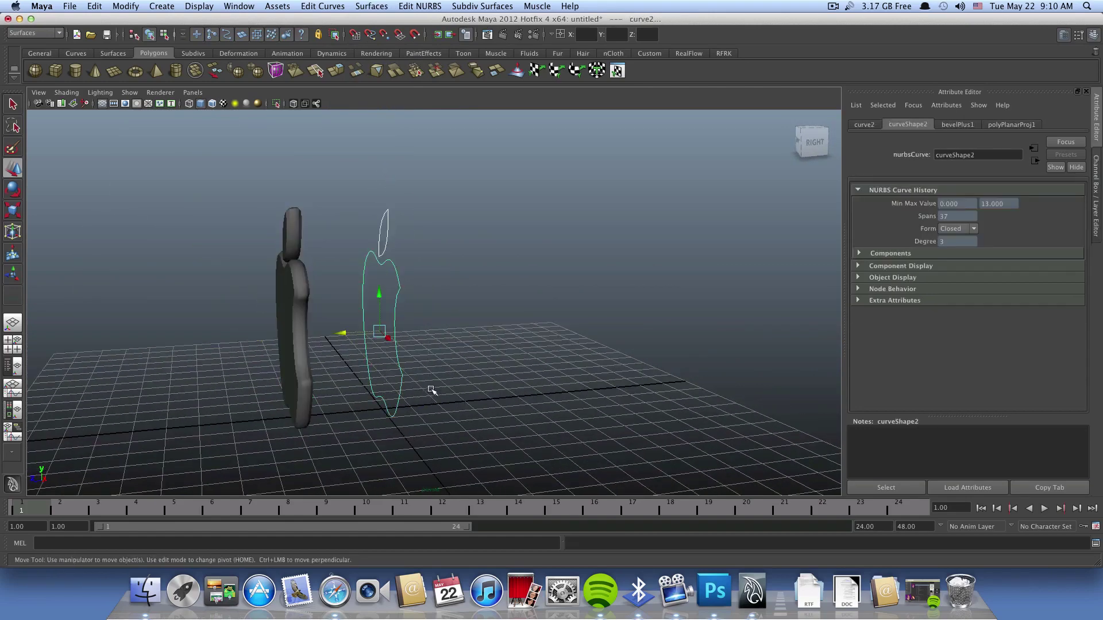
key(Delete)
alt+drag(431, 389, 311, 357)
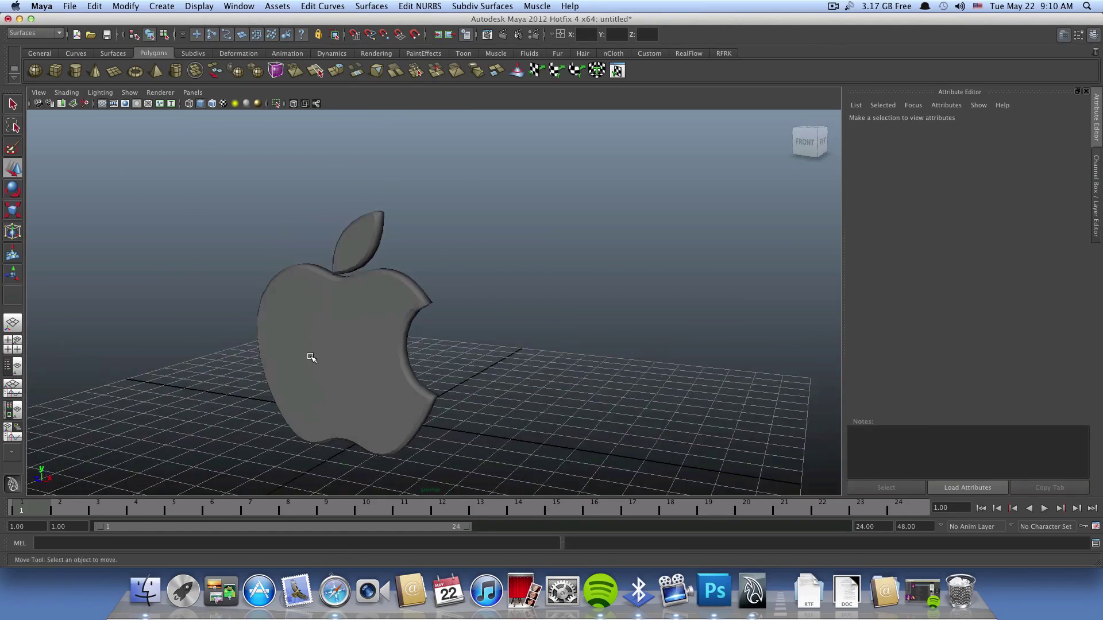
click(310, 358)
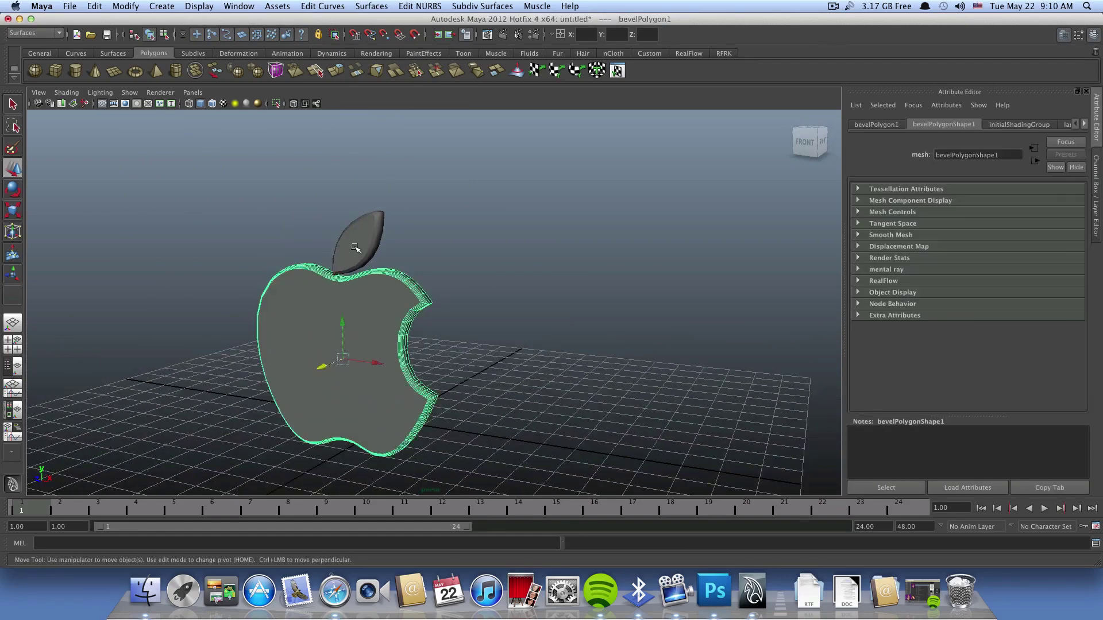
Inspect the apple from the side, briefly picking and clearing a face on the body
click(356, 247)
mouse_move(372, 332)
alt+mouse_down()
mouse_move(347, 332)
mouse_move(424, 305)
mouse_move(278, 300)
mouse_move(335, 180)
mouse_move(439, 293)
mouse_move(490, 289)
alt+mouse_up()
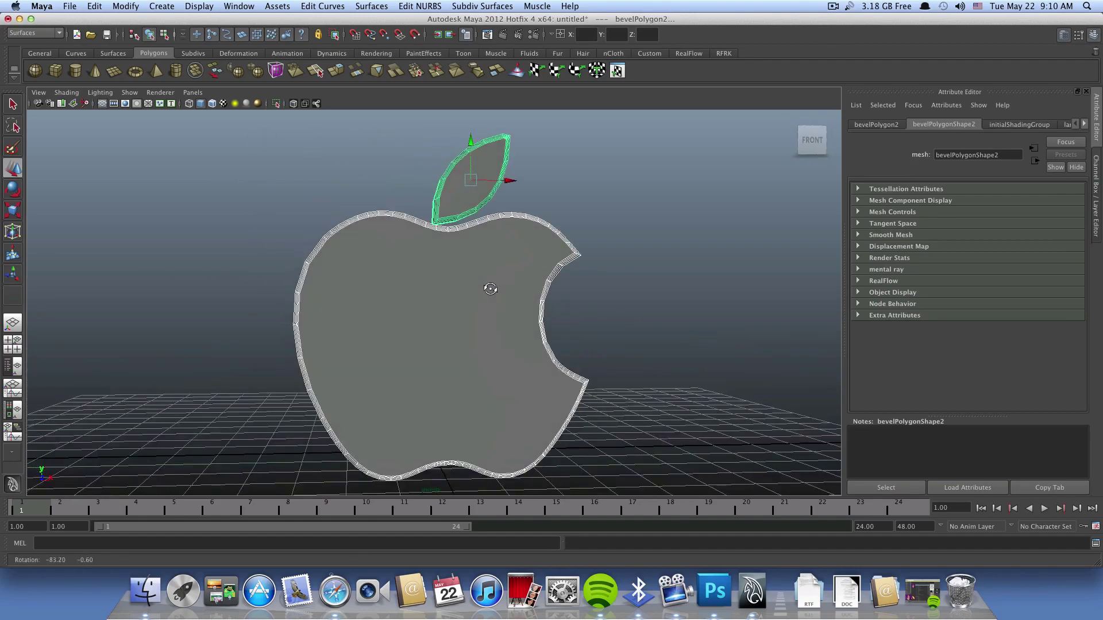
right_drag(477, 294, 480, 324)
click(477, 320)
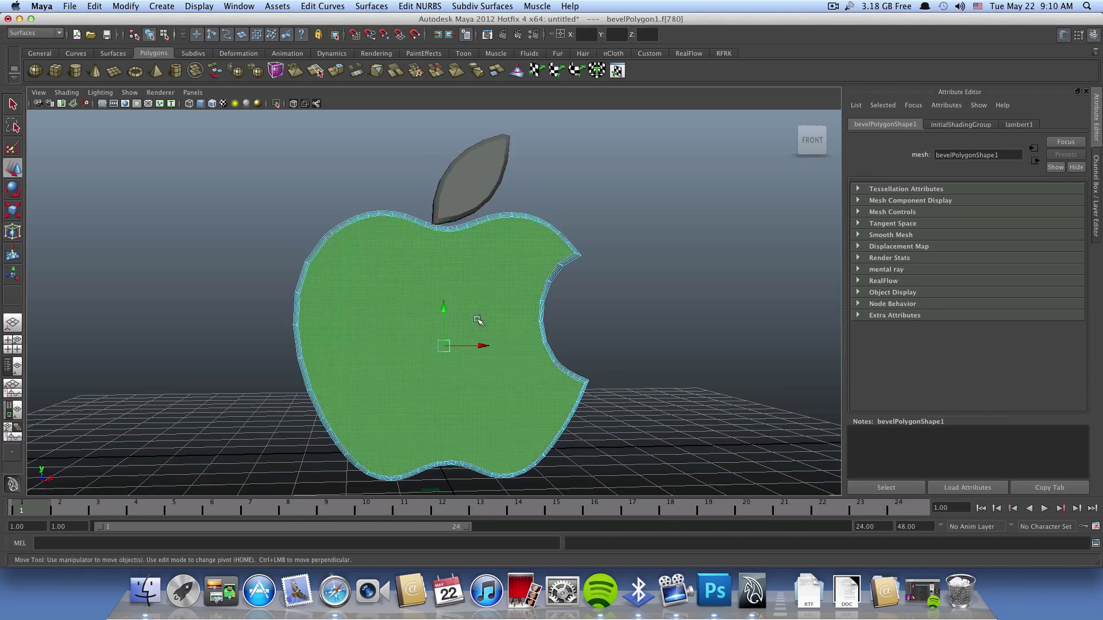
click(595, 291)
mouse_move(591, 291)
alt+mouse_down()
mouse_move(428, 305)
mouse_move(477, 308)
mouse_move(394, 247)
mouse_move(464, 317)
mouse_move(446, 264)
mouse_move(320, 288)
mouse_move(356, 280)
alt+mouse_up()
click(454, 304)
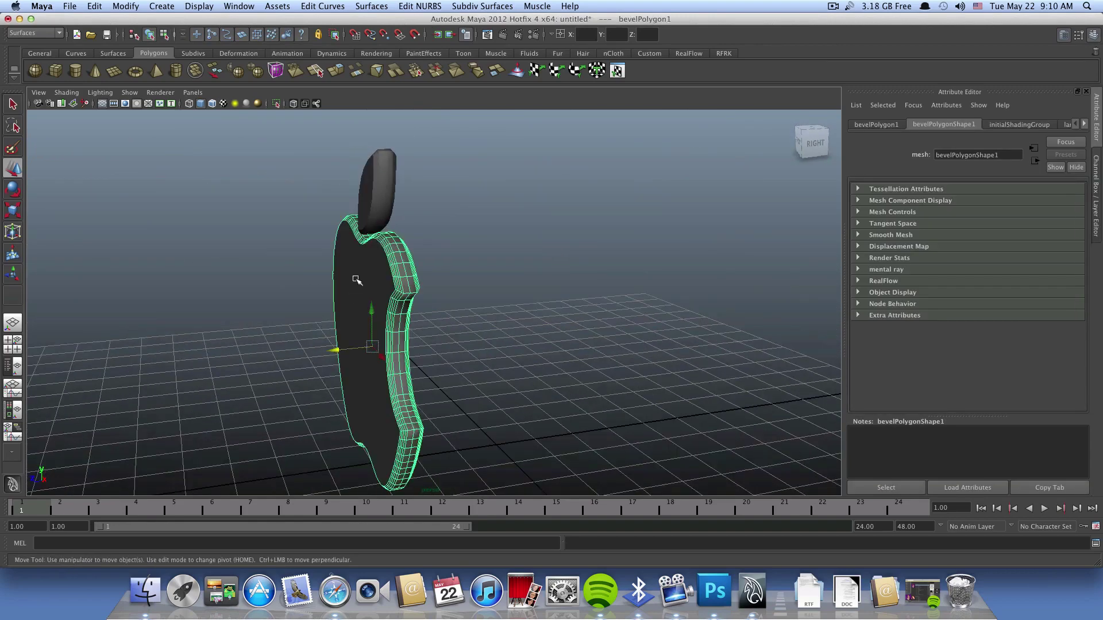
Select the leaf and stretch it along its depth axis with the Scale tool
click(364, 199)
click(13, 210)
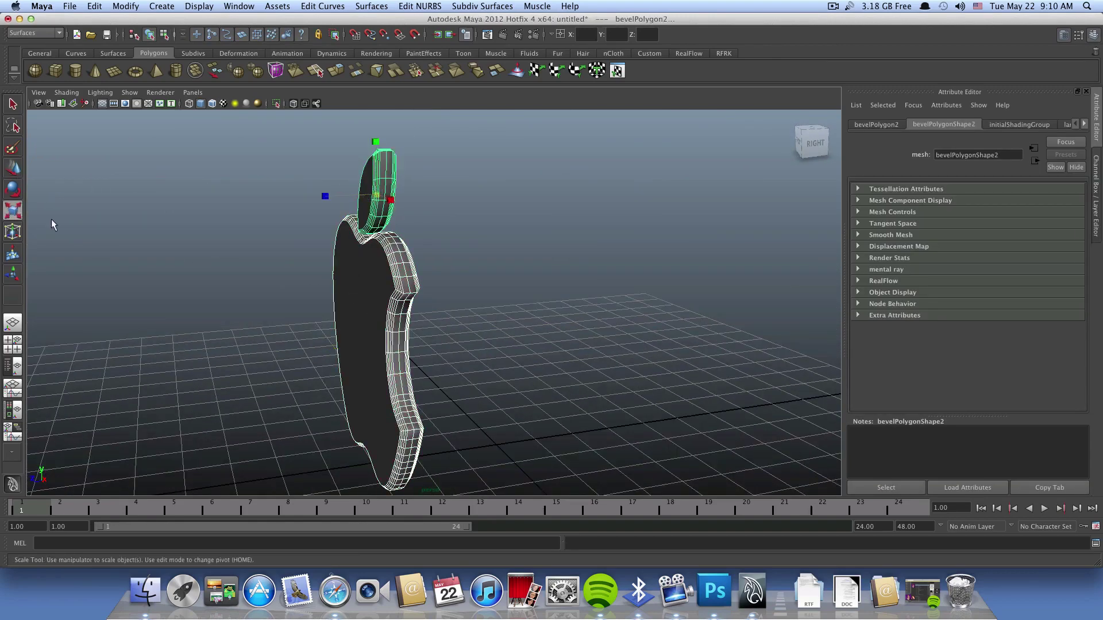
drag(325, 199, 227, 210)
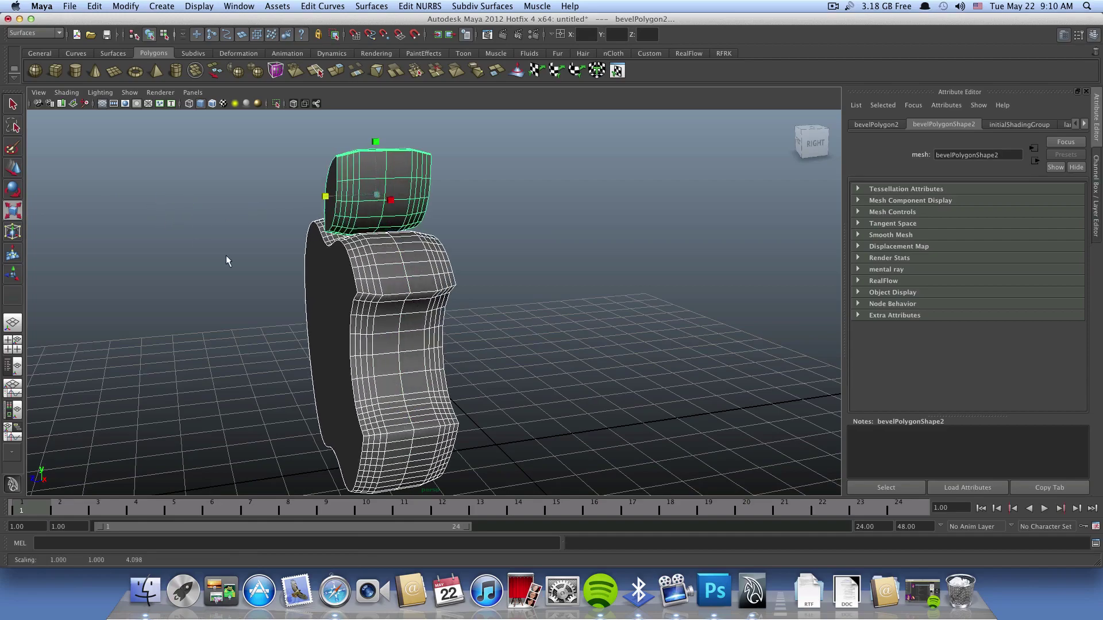
mouse_move(225, 255)
alt+mouse_down()
mouse_move(477, 261)
mouse_move(255, 284)
mouse_move(328, 301)
mouse_move(459, 201)
alt+mouse_up()
alt+right_drag(446, 208, 424, 286)
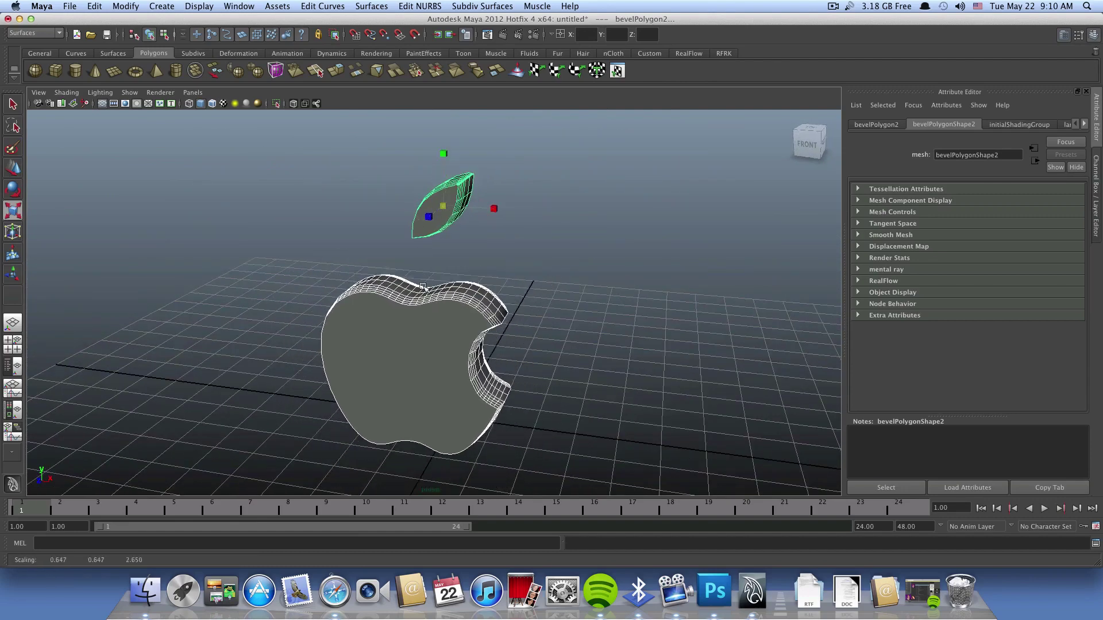
Undo the leaf's stray shrink, group leaf and body as group1, and scale it to 0.259
key(z)
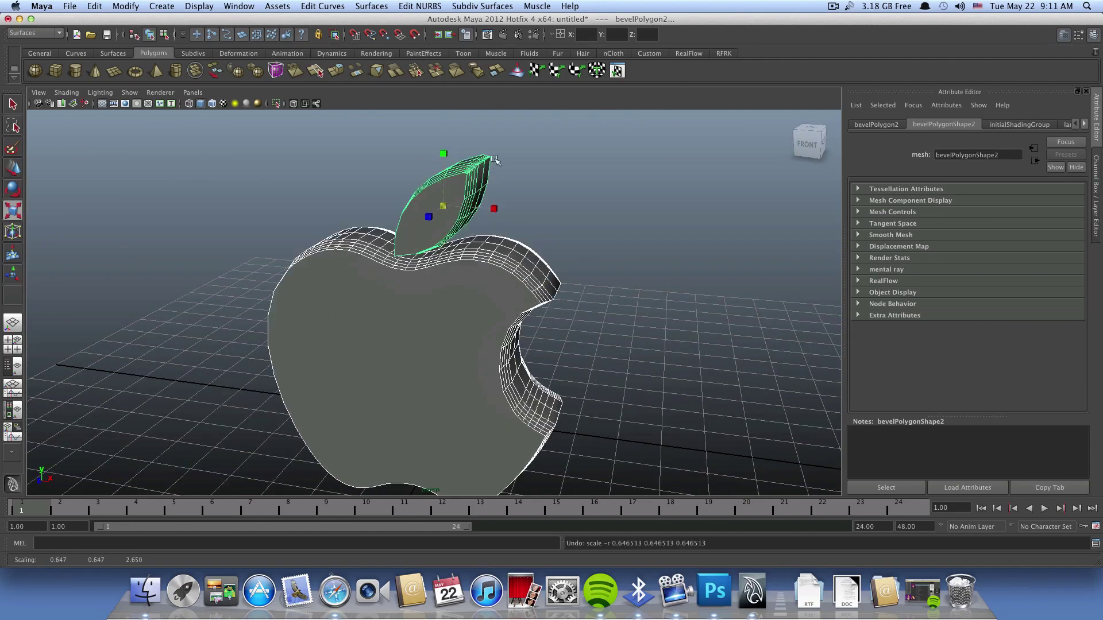
click(40, 52)
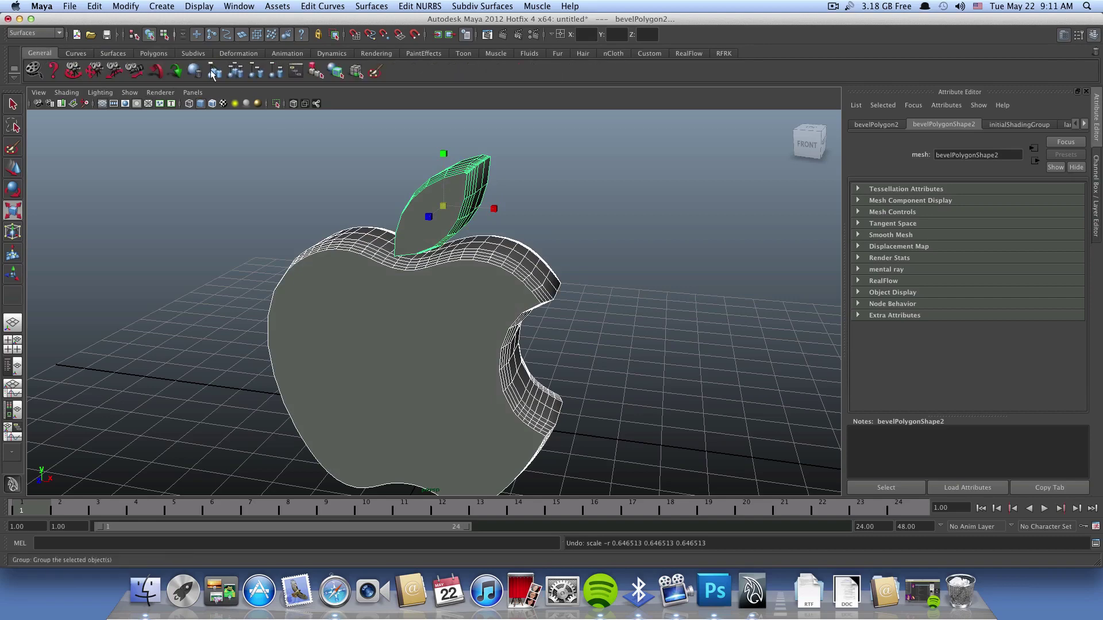
click(235, 71)
mouse_move(472, 401)
alt+mouse_down()
mouse_move(438, 381)
mouse_move(220, 440)
alt+mouse_up()
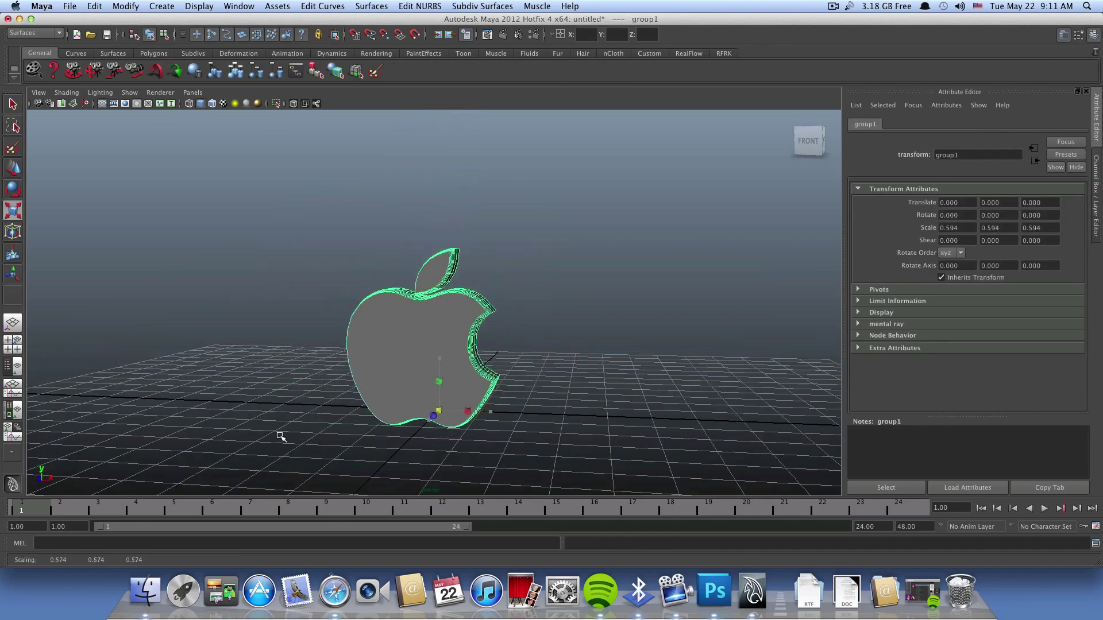
mouse_move(438, 410)
mouse_down()
mouse_move(402, 421)
mouse_move(591, 426)
mouse_move(608, 305)
mouse_move(448, 357)
mouse_move(470, 374)
mouse_move(493, 327)
mouse_move(539, 350)
mouse_move(571, 438)
mouse_move(517, 325)
mouse_move(655, 372)
mouse_move(562, 343)
mouse_move(628, 339)
mouse_move(423, 312)
mouse_move(362, 344)
mouse_move(325, 343)
mouse_move(544, 374)
mouse_move(485, 327)
mouse_move(529, 316)
mouse_move(459, 316)
mouse_move(479, 315)
mouse_up()
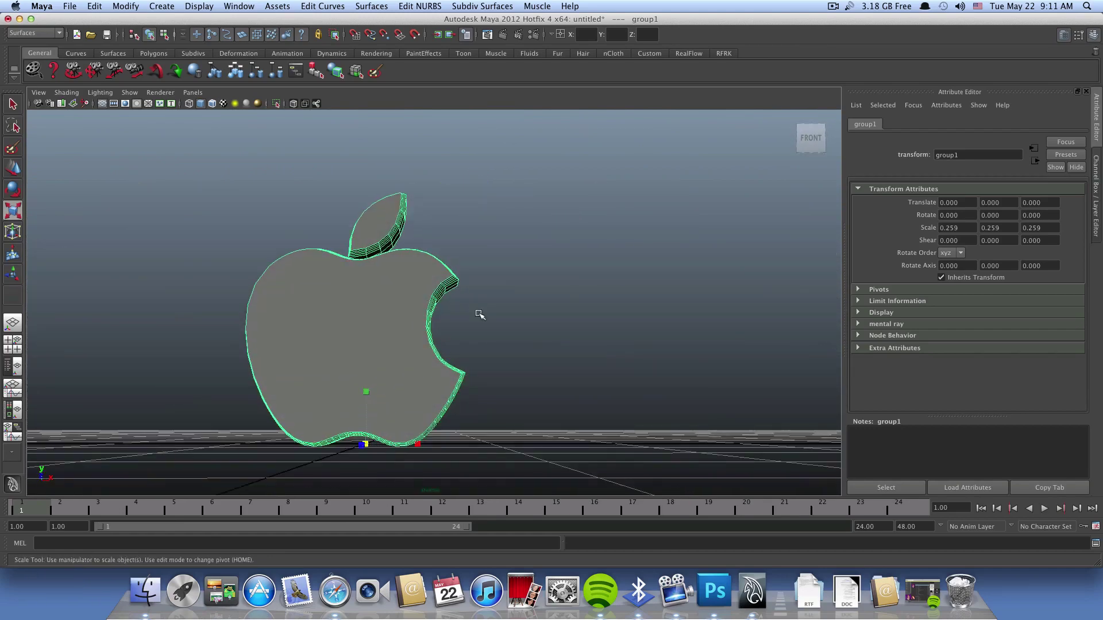
mouse_move(487, 338)
alt+mouse_down()
mouse_move(385, 367)
mouse_move(491, 366)
mouse_move(505, 333)
mouse_move(482, 320)
mouse_move(475, 331)
mouse_move(416, 289)
alt+mouse_up()
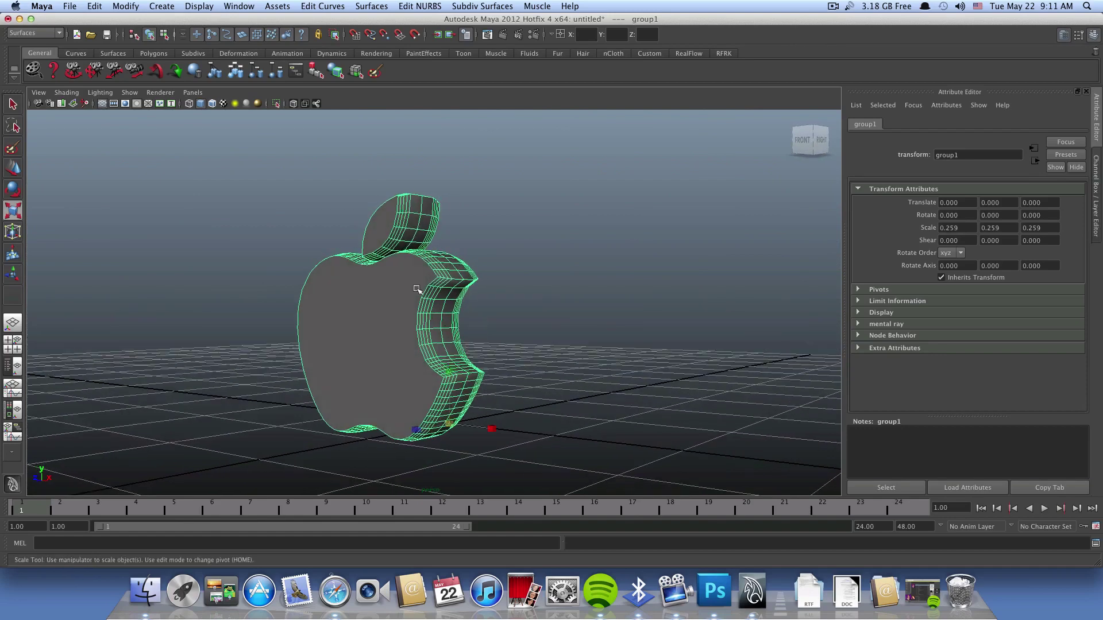
alt+drag(384, 386, 389, 384)
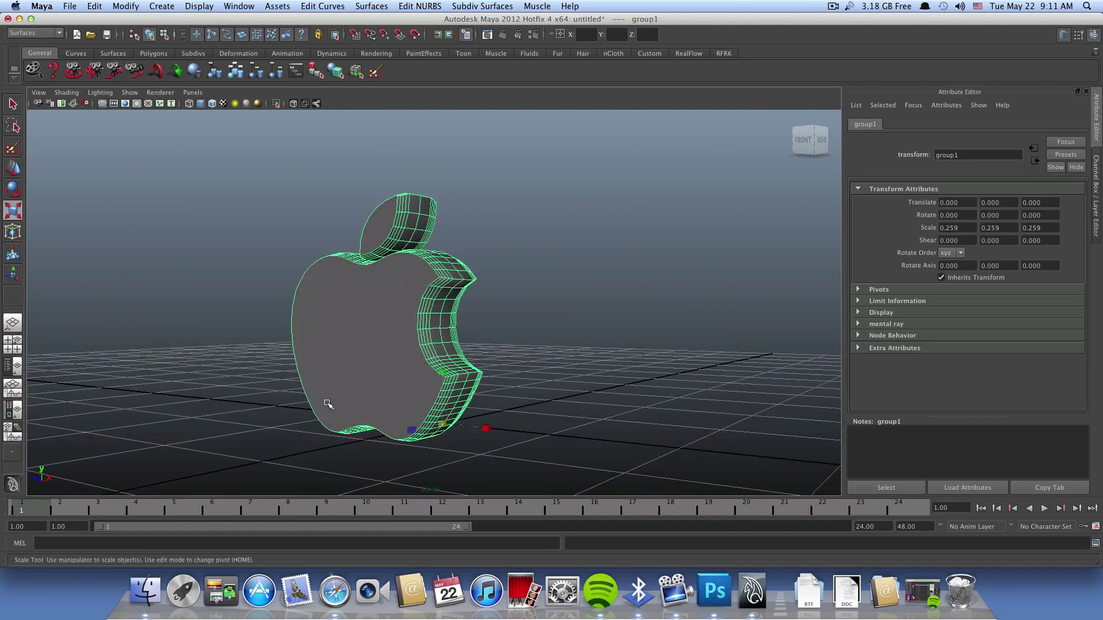
mouse_move(328, 404)
alt+mouse_down()
mouse_move(376, 372)
mouse_move(333, 276)
alt+mouse_up()
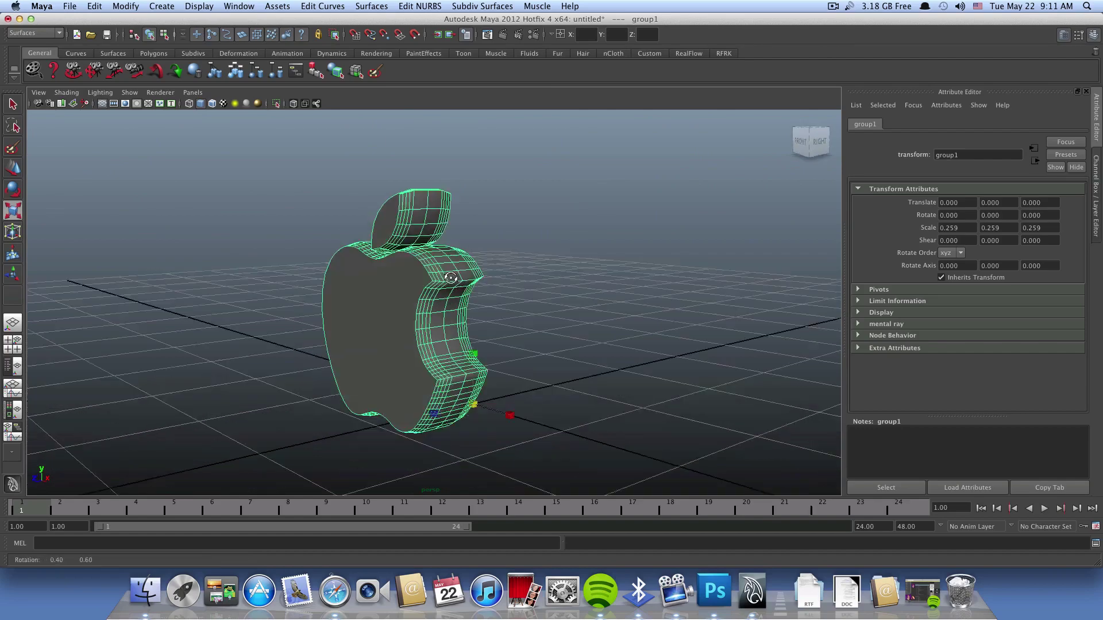
mouse_move(496, 262)
alt+mouse_down()
mouse_move(365, 280)
mouse_move(466, 332)
mouse_move(468, 308)
mouse_move(573, 295)
mouse_move(591, 253)
mouse_move(433, 254)
alt+mouse_up()
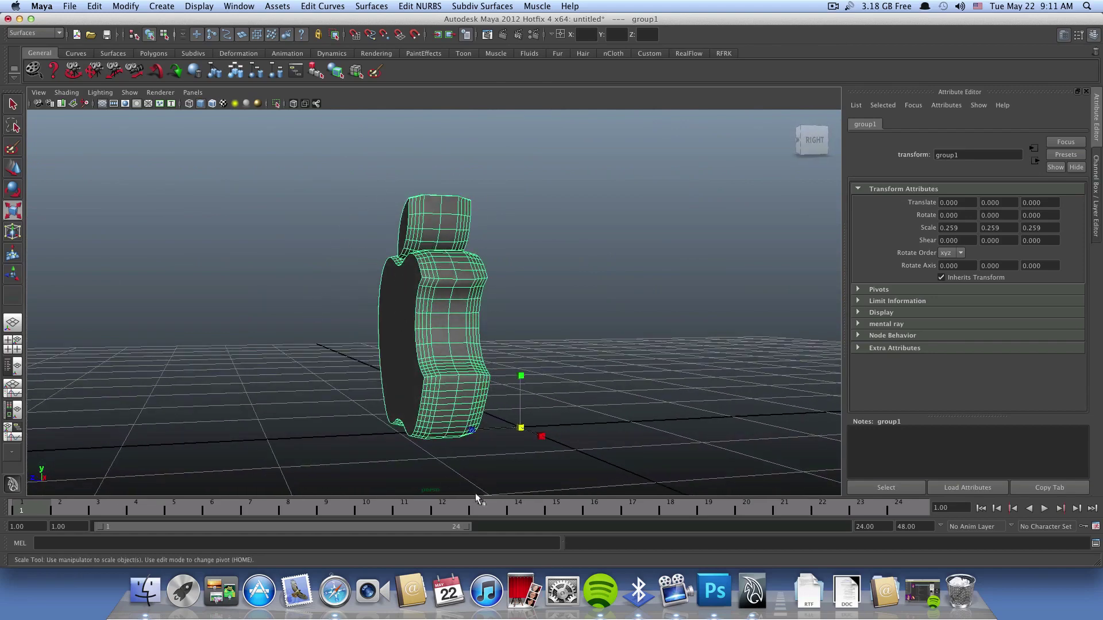
mouse_move(447, 364)
alt+mouse_down()
mouse_move(559, 387)
mouse_move(615, 382)
mouse_move(447, 392)
mouse_move(382, 364)
mouse_move(394, 344)
mouse_move(557, 374)
alt+mouse_up()
mouse_move(412, 345)
alt+mouse_down()
mouse_move(327, 413)
mouse_move(261, 345)
alt+mouse_up()
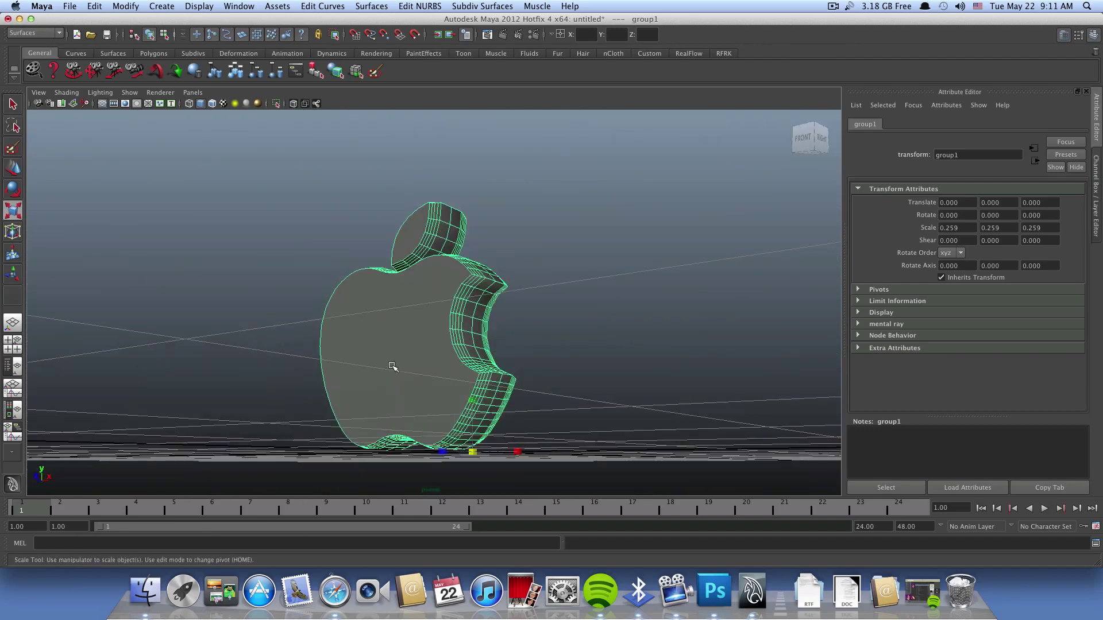
alt+drag(399, 374, 467, 388)
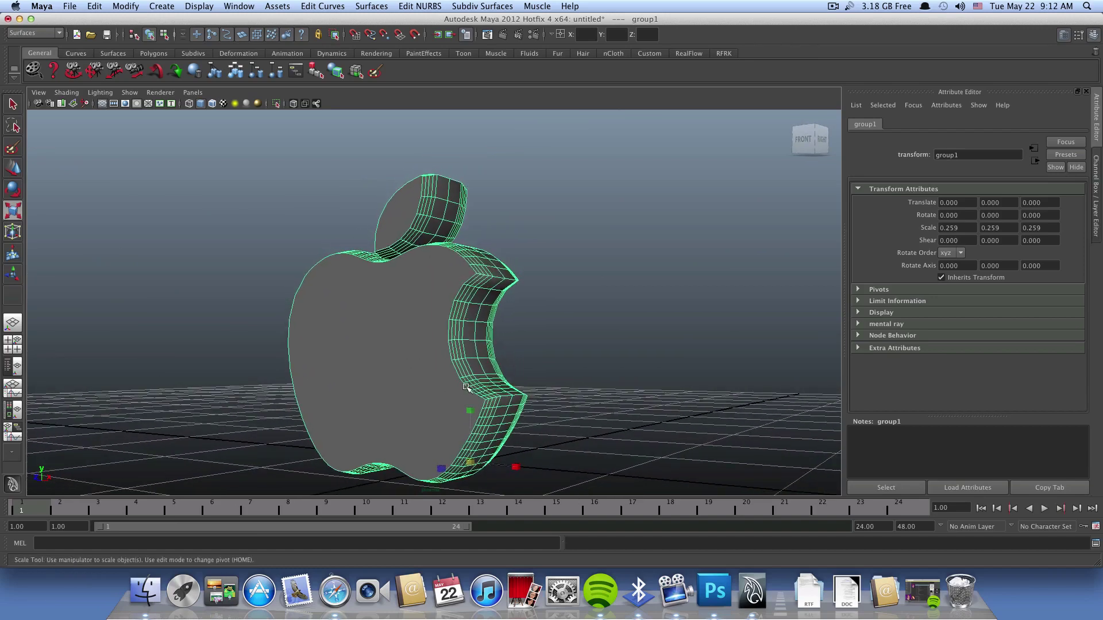
mouse_move(401, 288)
alt+mouse_down()
mouse_move(401, 320)
mouse_move(370, 308)
mouse_move(423, 291)
alt+mouse_up()
alt+drag(314, 305, 394, 287)
click(514, 394)
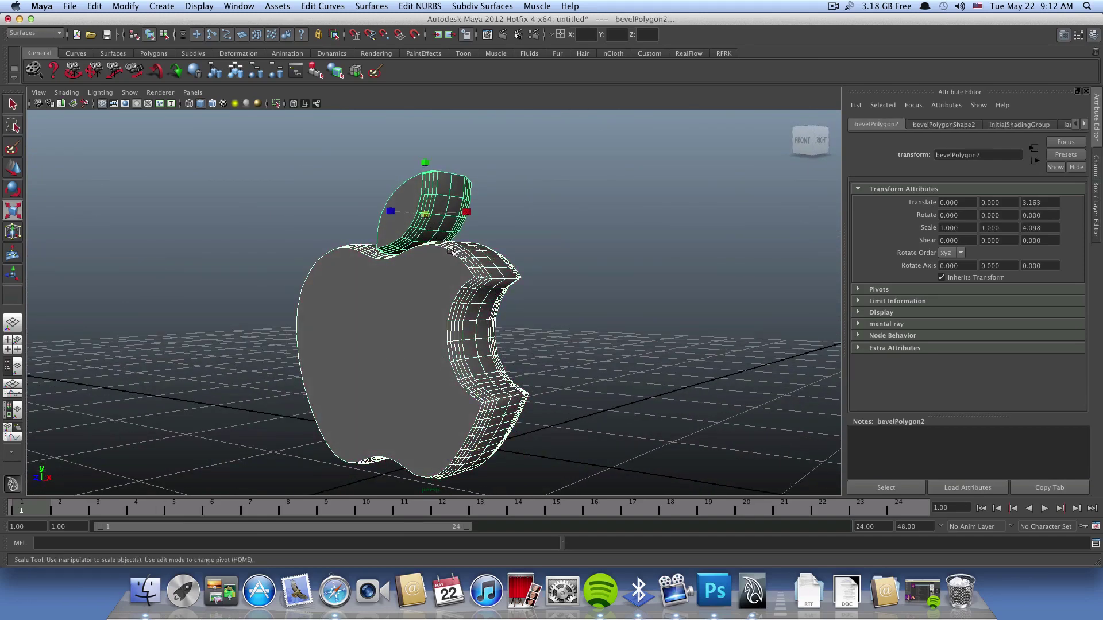
click(70, 6)
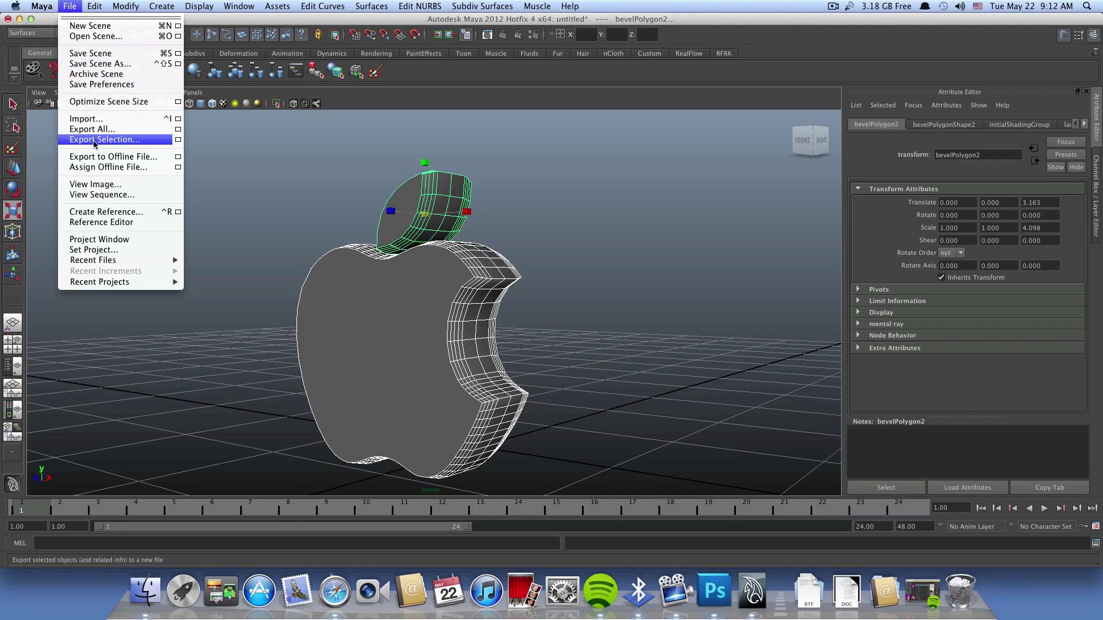
click(297, 135)
click(239, 5)
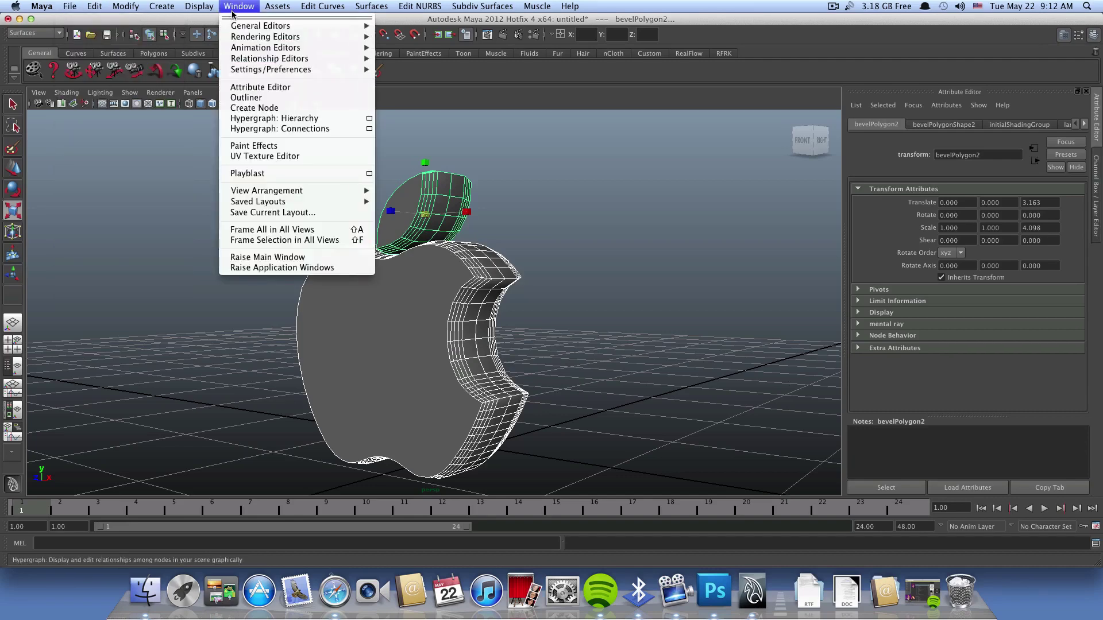
mouse_move(270, 69)
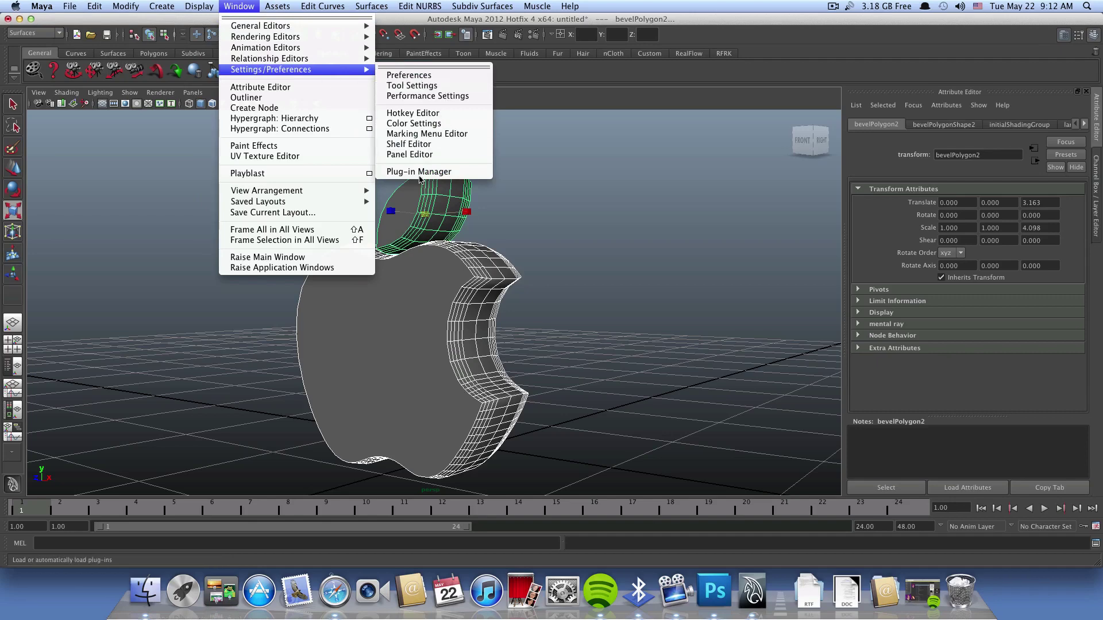
click(420, 176)
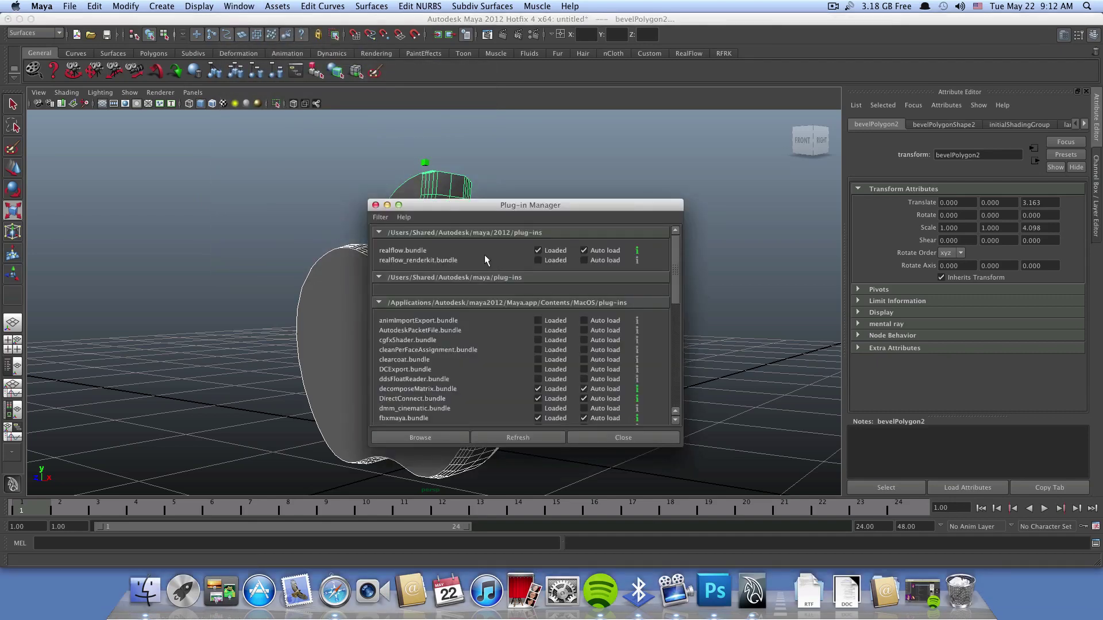
scroll(440, 313, down, 3)
scroll(439, 316, down, 2)
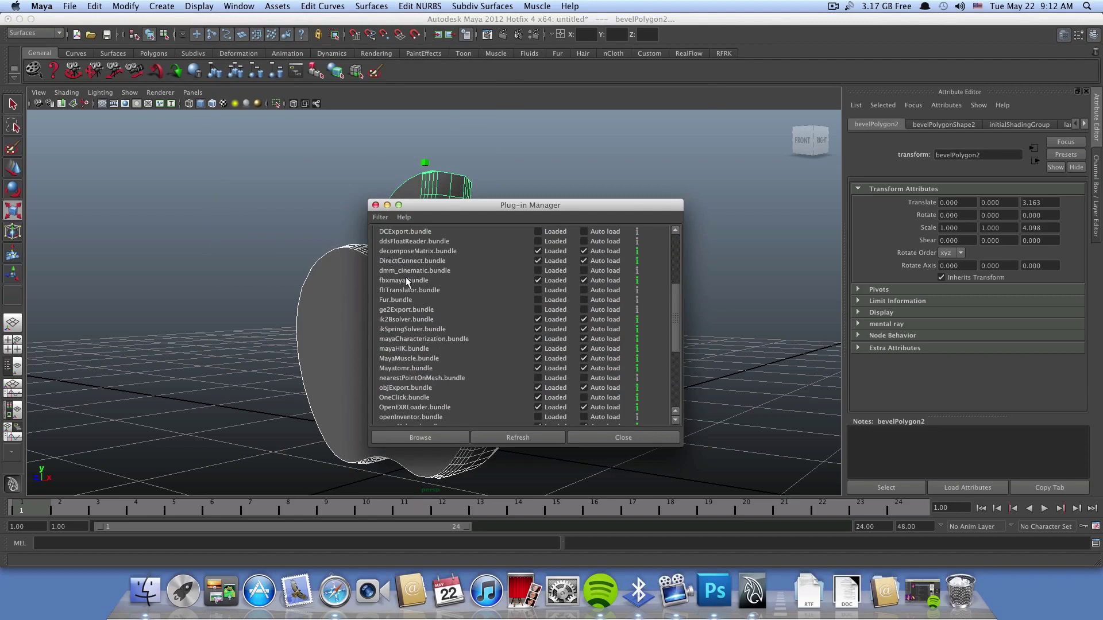
scroll(422, 357, down, 2)
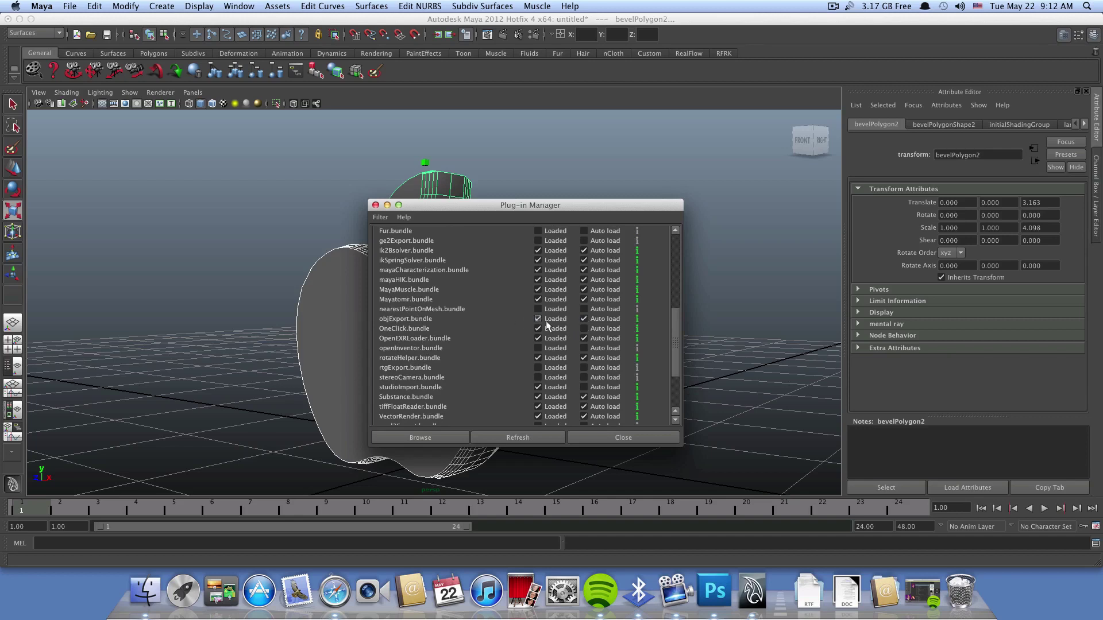
click(592, 439)
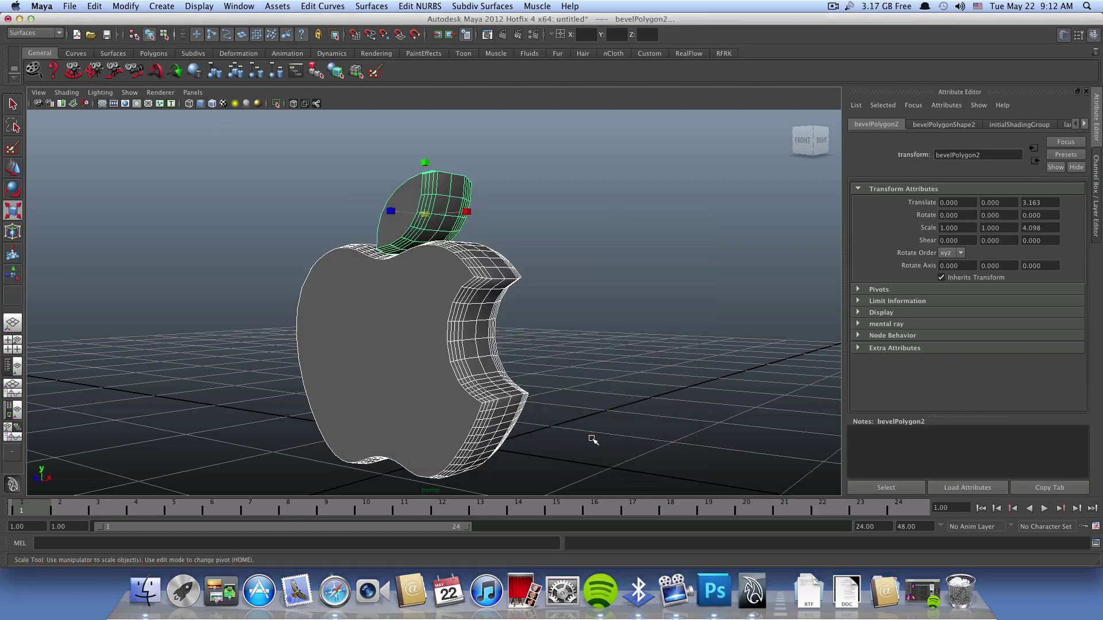
Start Export Selection, name the file APPLE and choose the Desktop folder
click(71, 6)
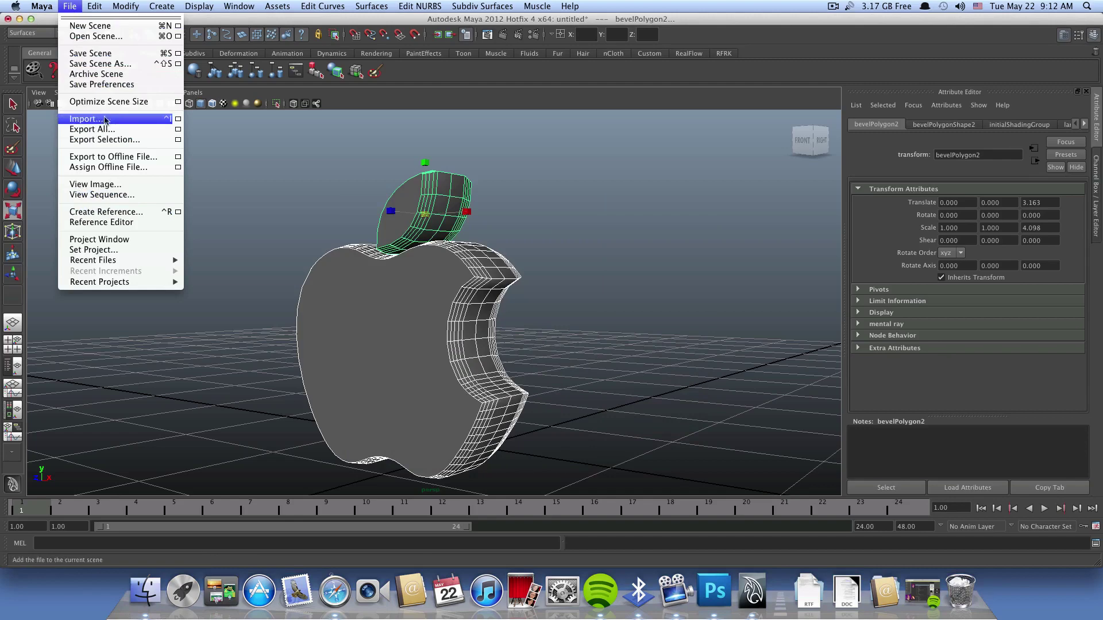
click(112, 140)
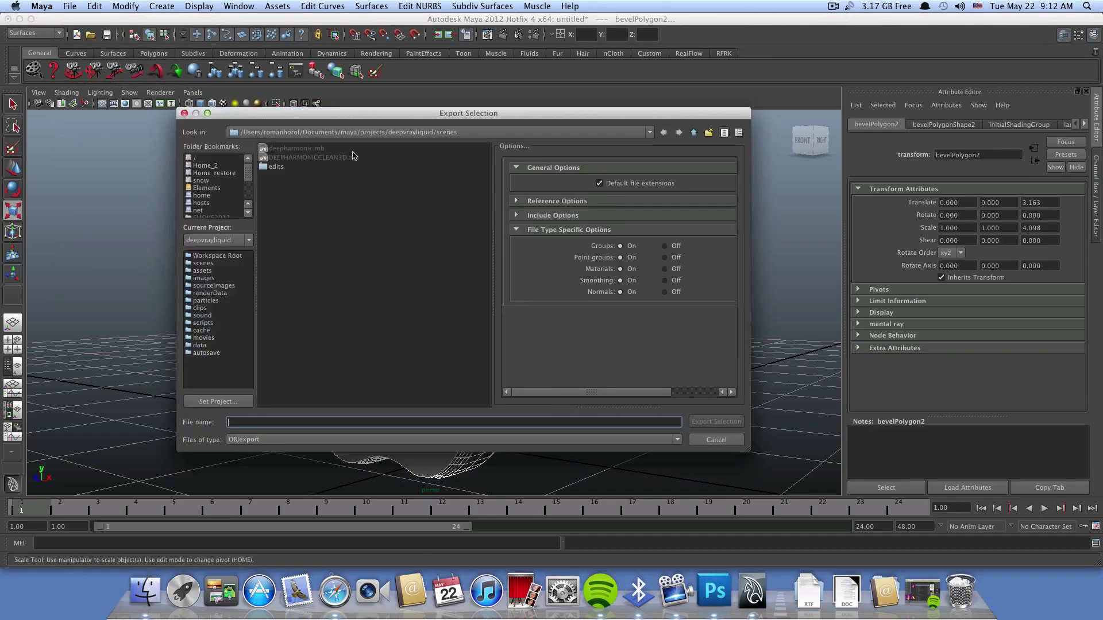
mouse_move(417, 118)
mouse_down()
mouse_move(843, 152)
mouse_move(596, 122)
mouse_move(823, 152)
mouse_move(587, 149)
mouse_up()
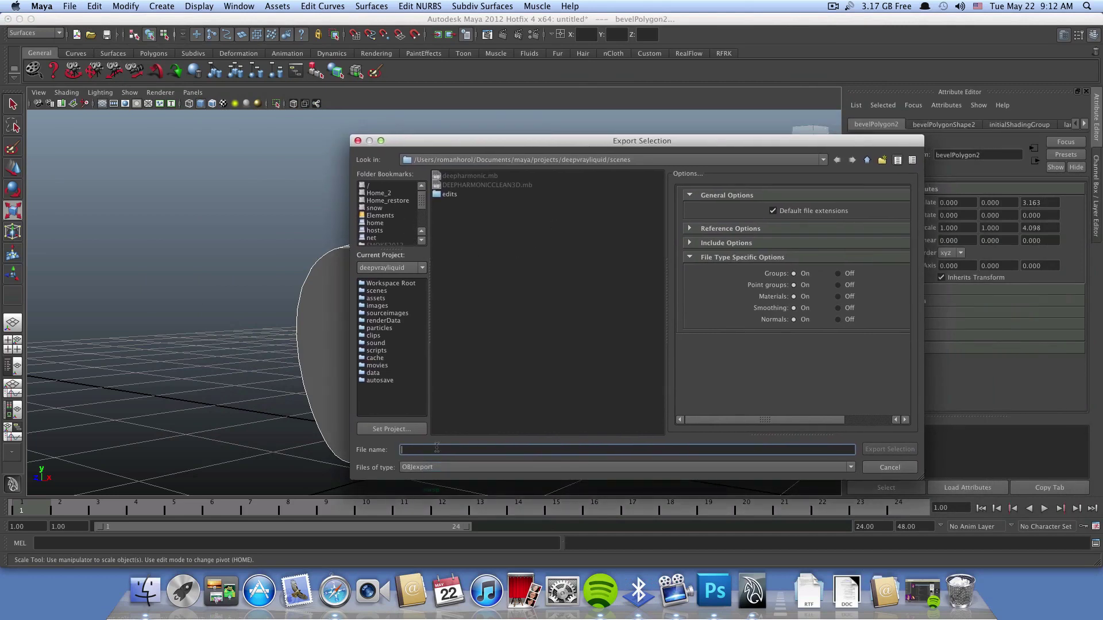
text(APPLE)
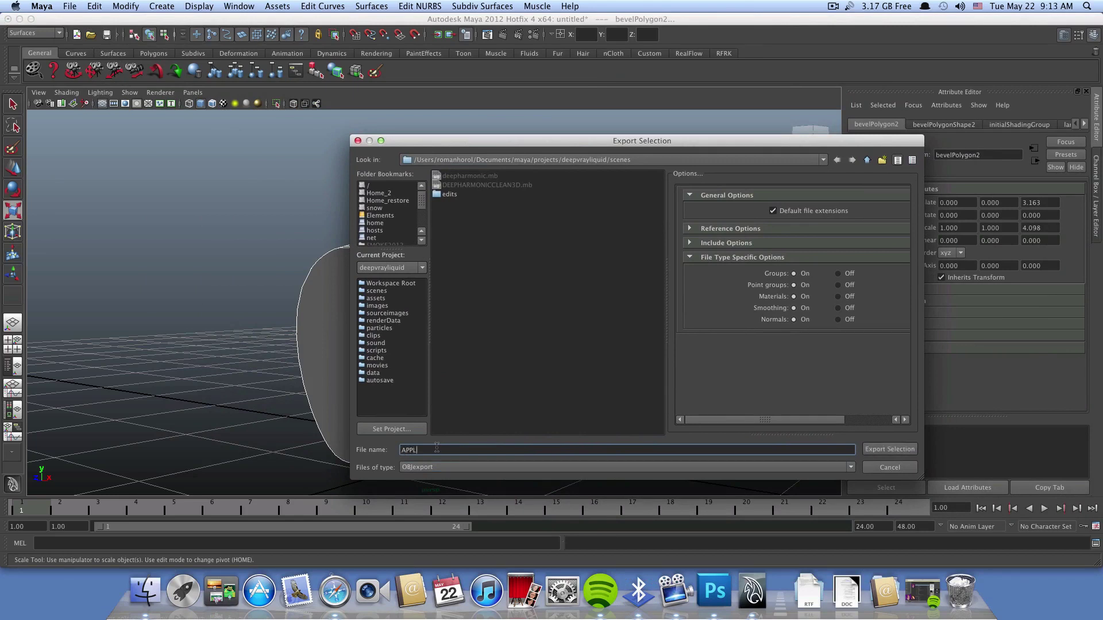
click(381, 186)
double_click(449, 278)
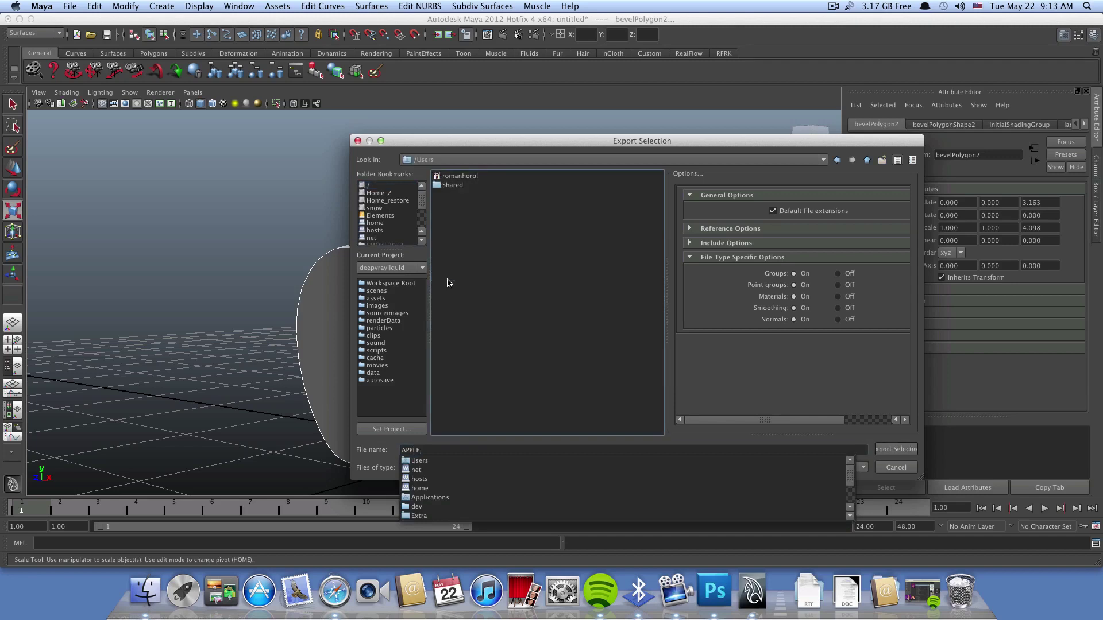
double_click(453, 176)
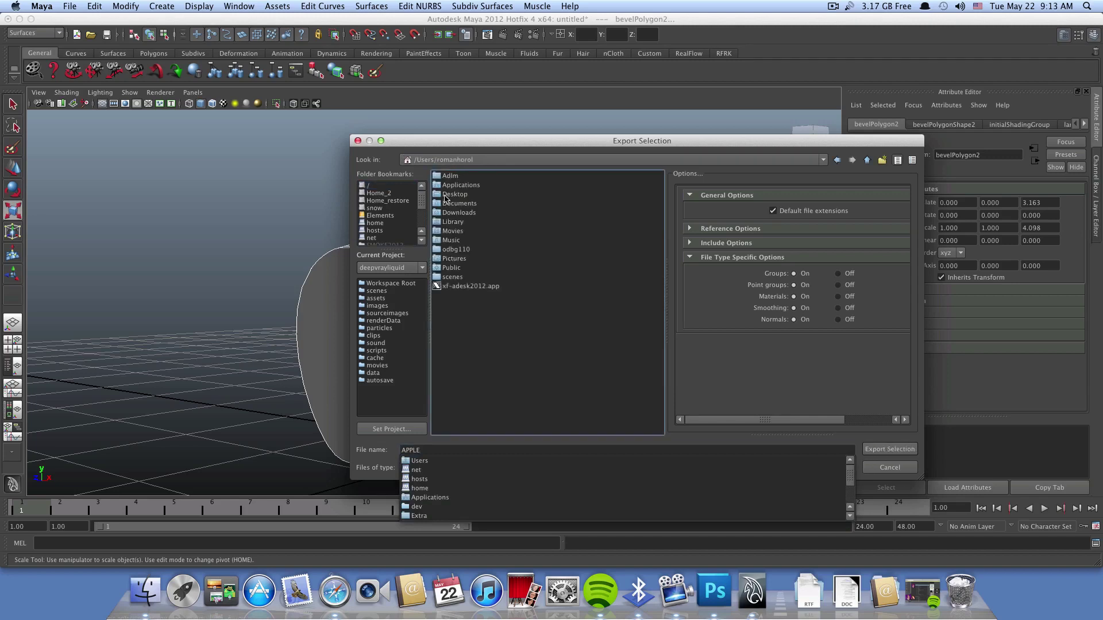
double_click(445, 195)
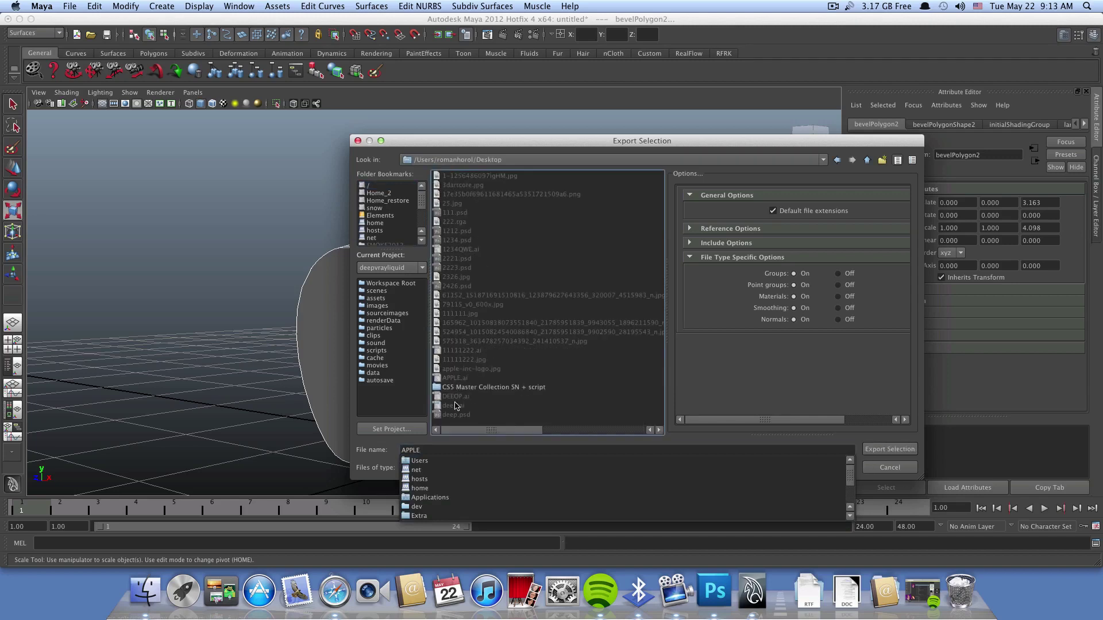
click(451, 450)
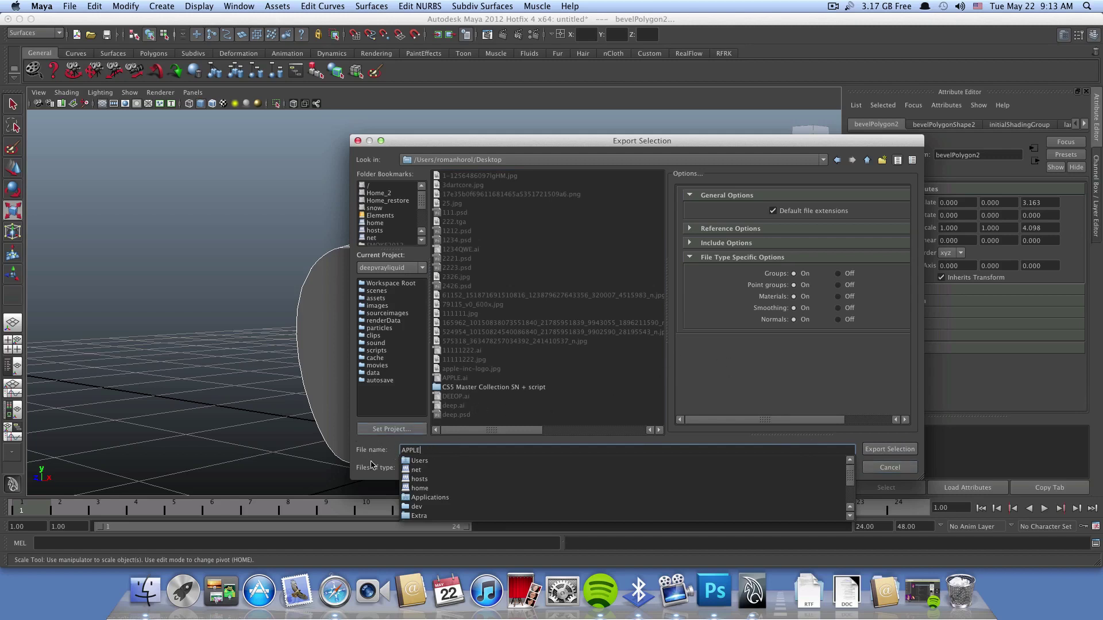
click(466, 405)
click(445, 451)
Set the file type to OBJexport and export the selection as APPLE.obj
drag(750, 136, 685, 80)
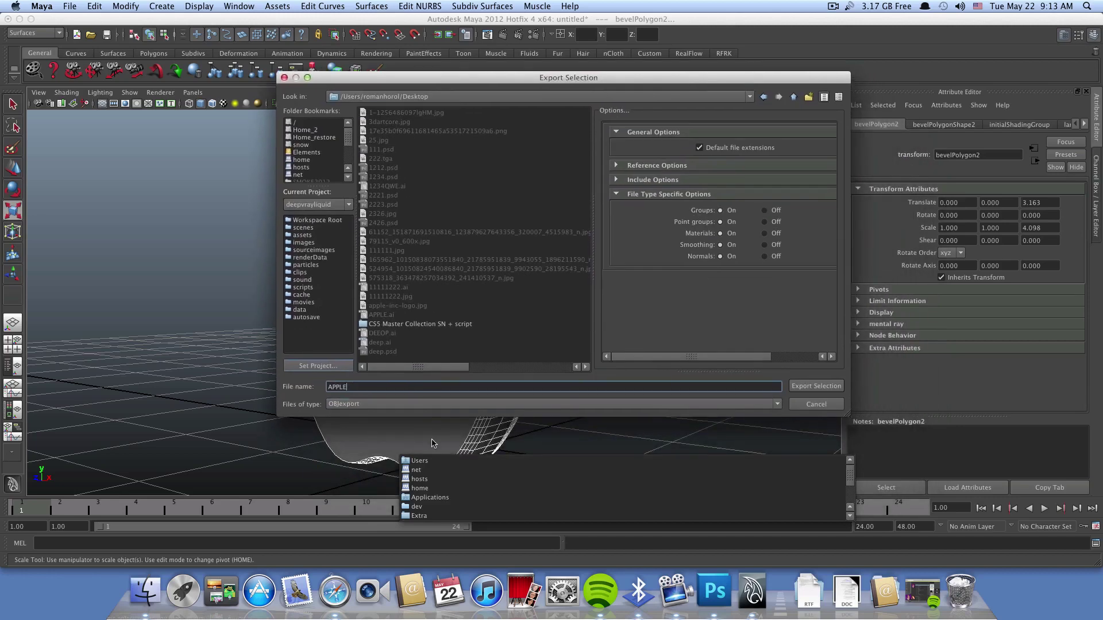
click(375, 406)
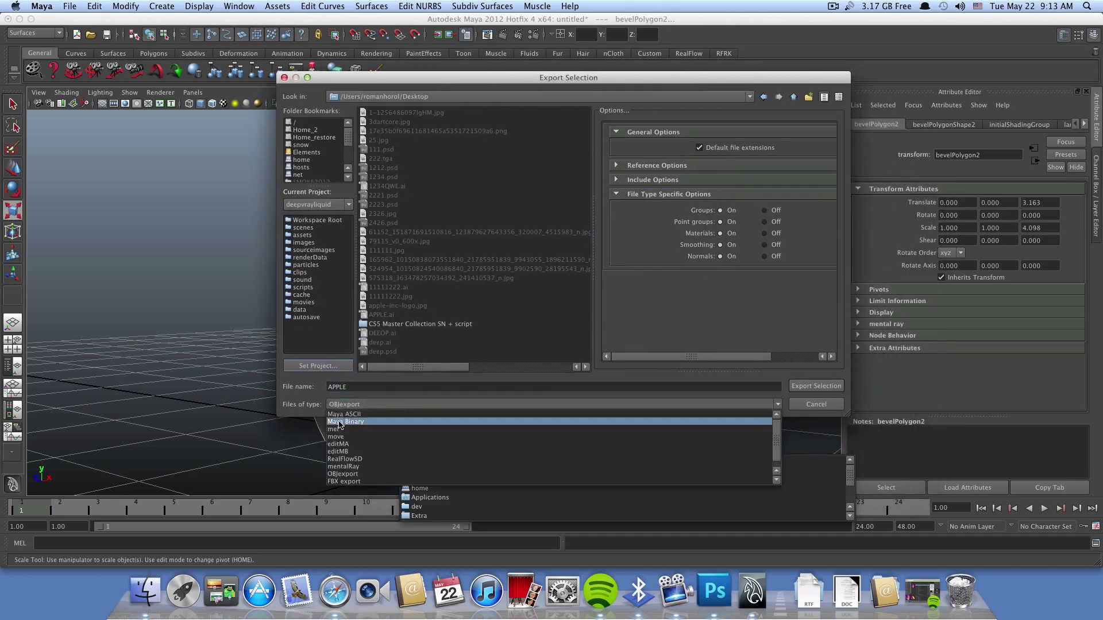
click(361, 476)
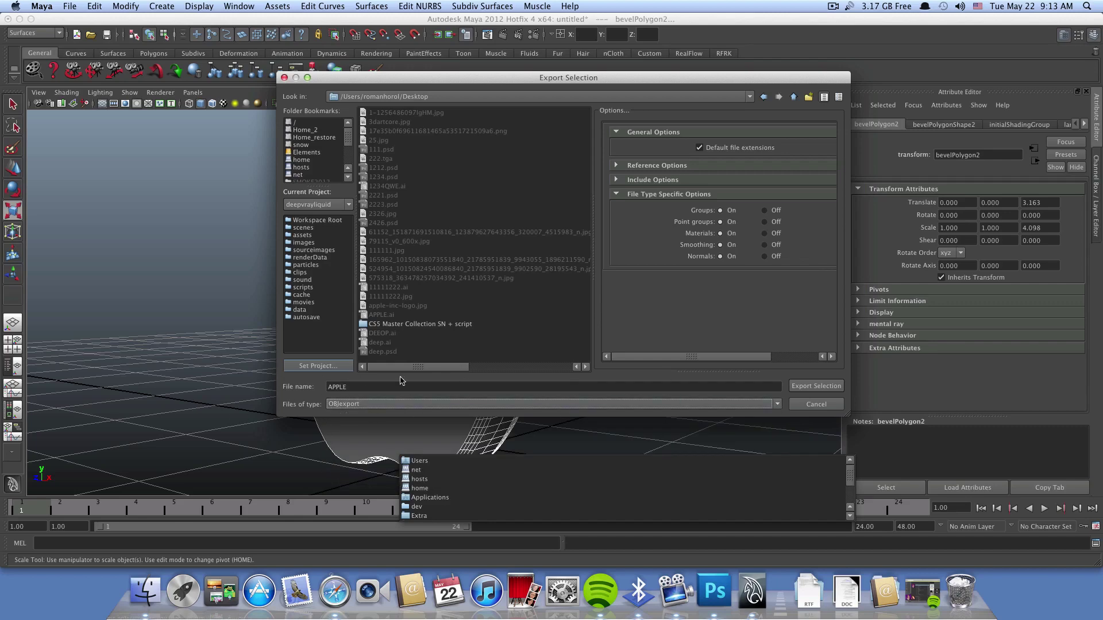
click(819, 387)
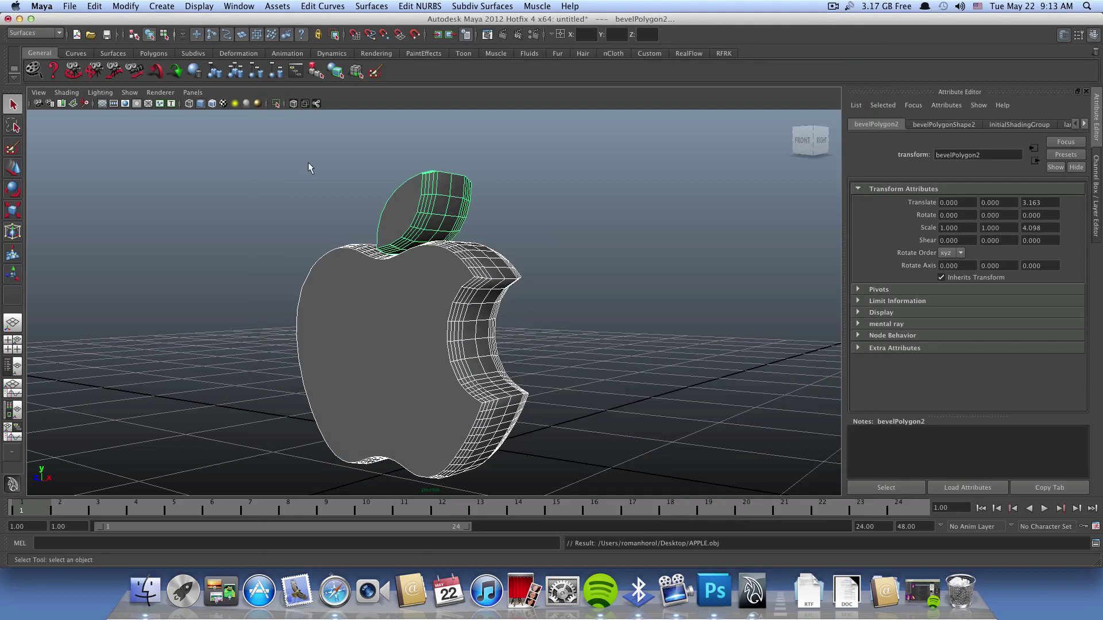
Quit Maya without saving the scene, then bring Photoshop CS5 forward and open its File menu
click(8, 19)
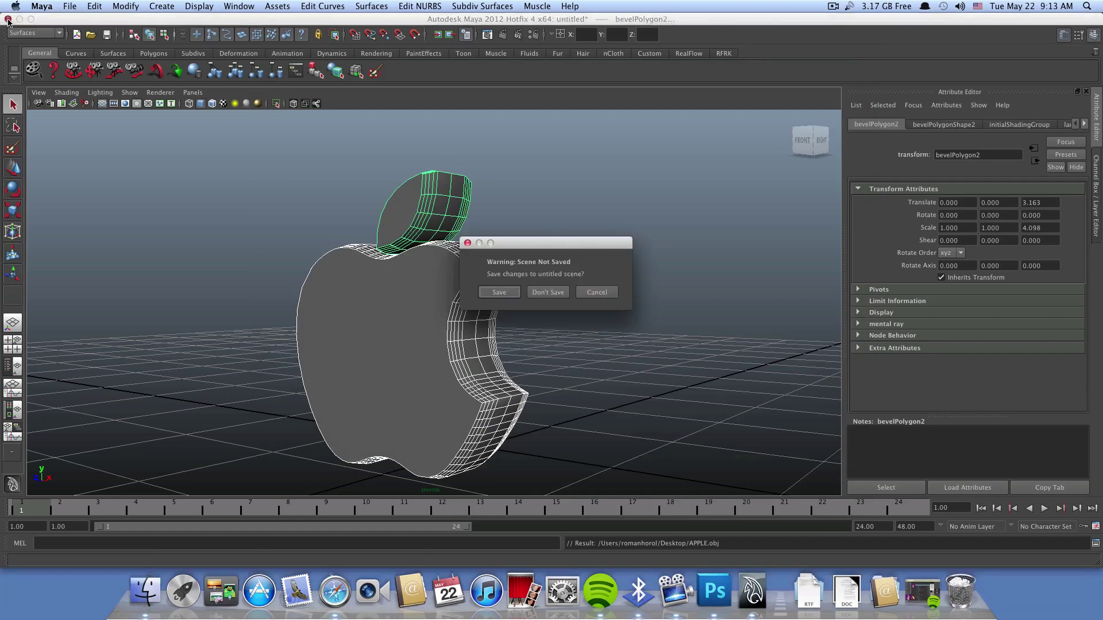
click(544, 292)
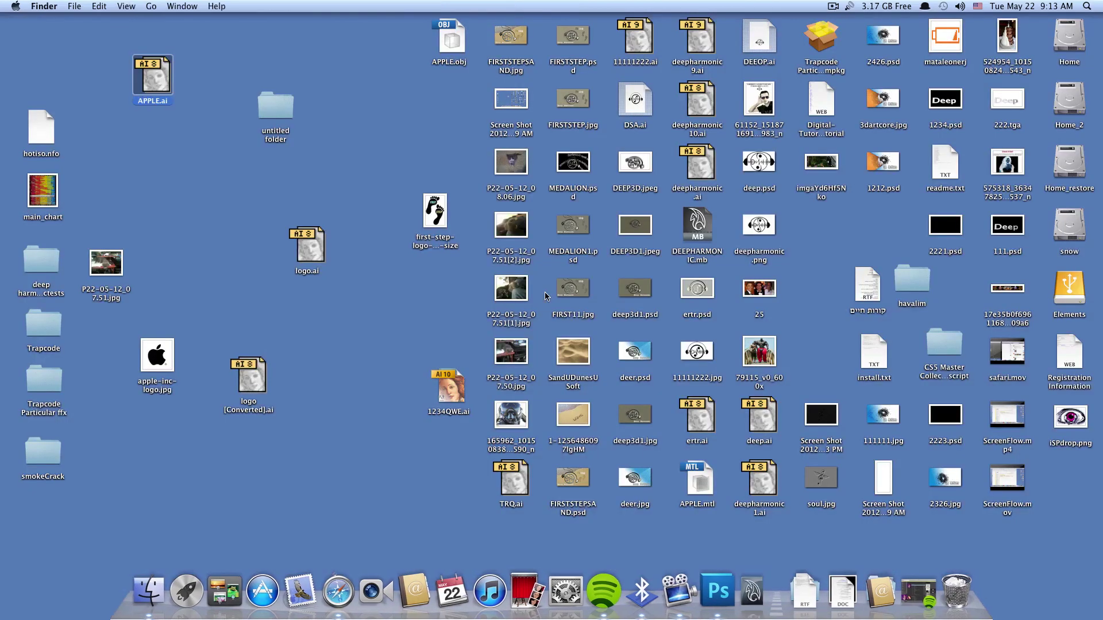
click(735, 592)
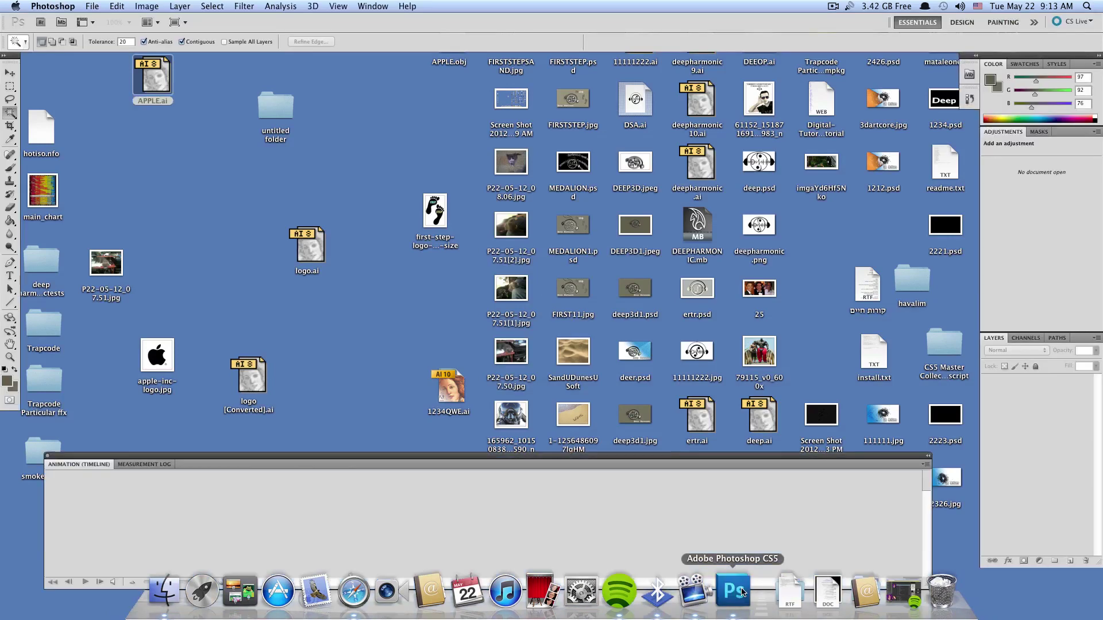
click(92, 6)
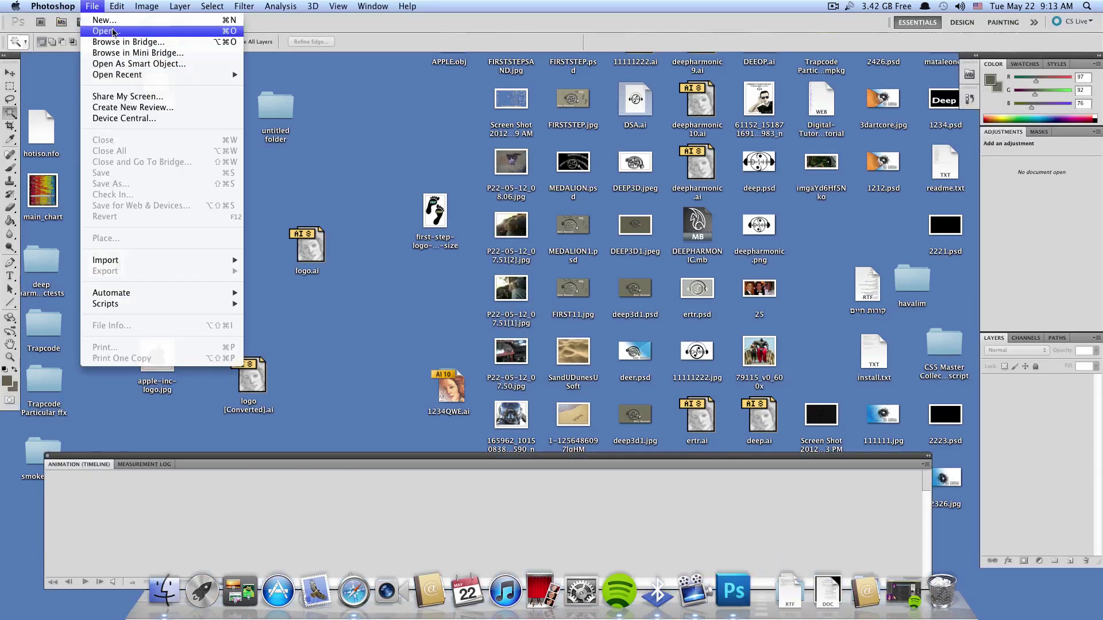
Open APPLE.obj from the Desktop in Photoshop as a 3D layer
click(115, 31)
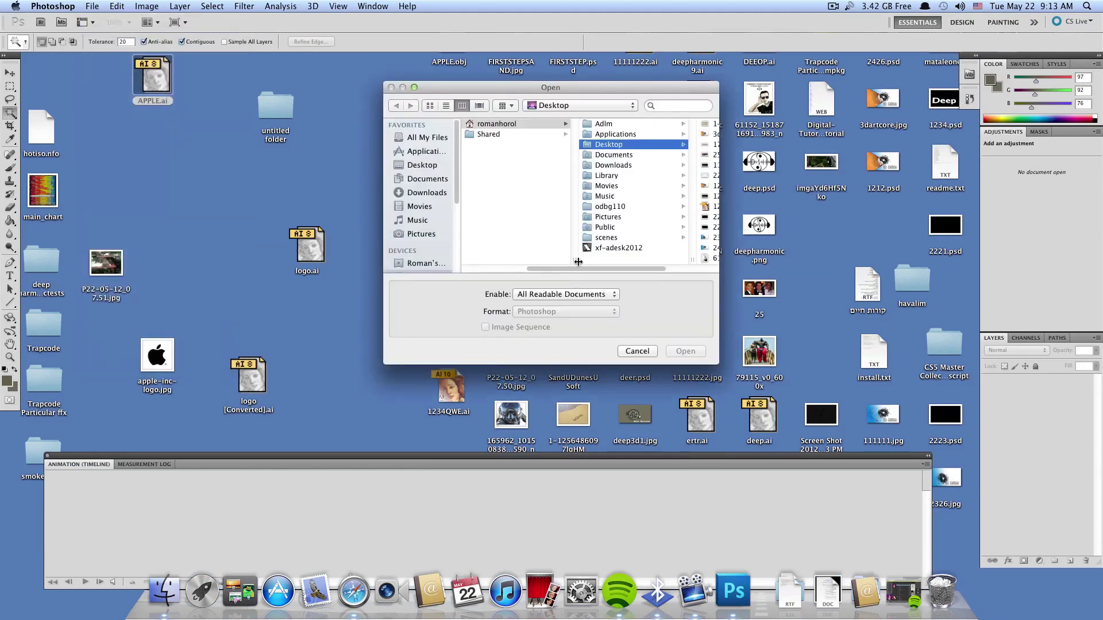
drag(580, 268, 640, 270)
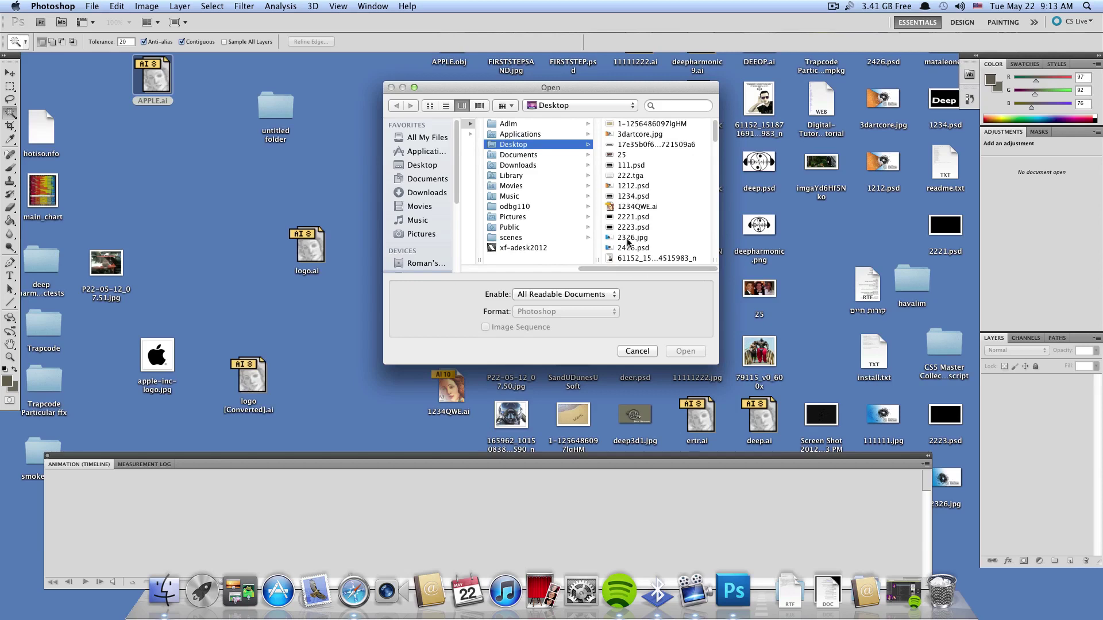
scroll(641, 238, down, 2)
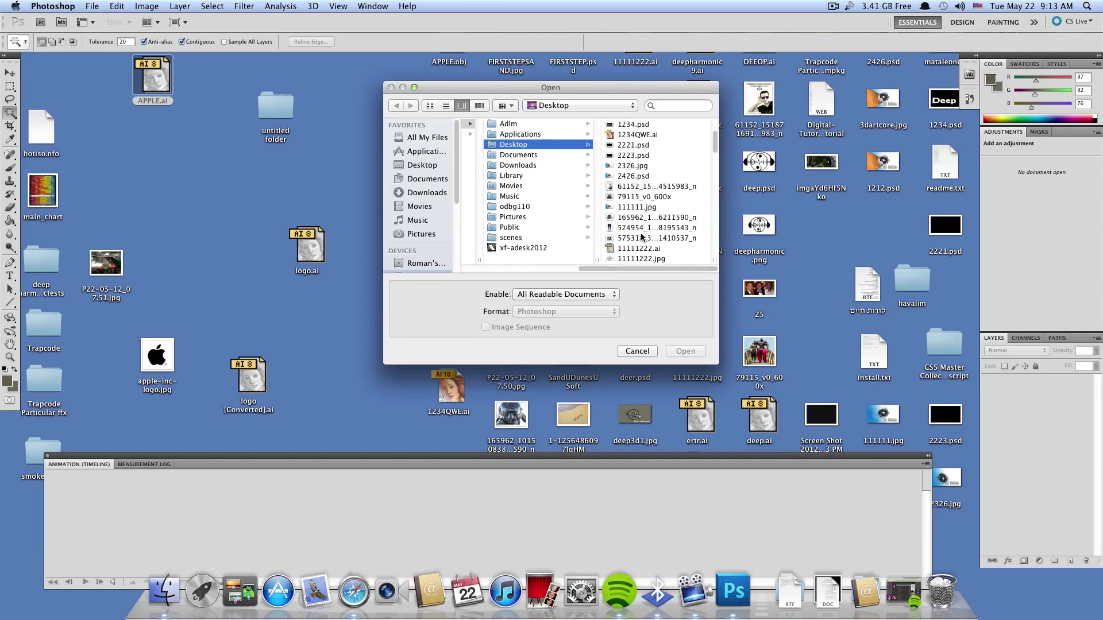
scroll(639, 218, down, 2)
scroll(637, 197, down, 2)
click(631, 181)
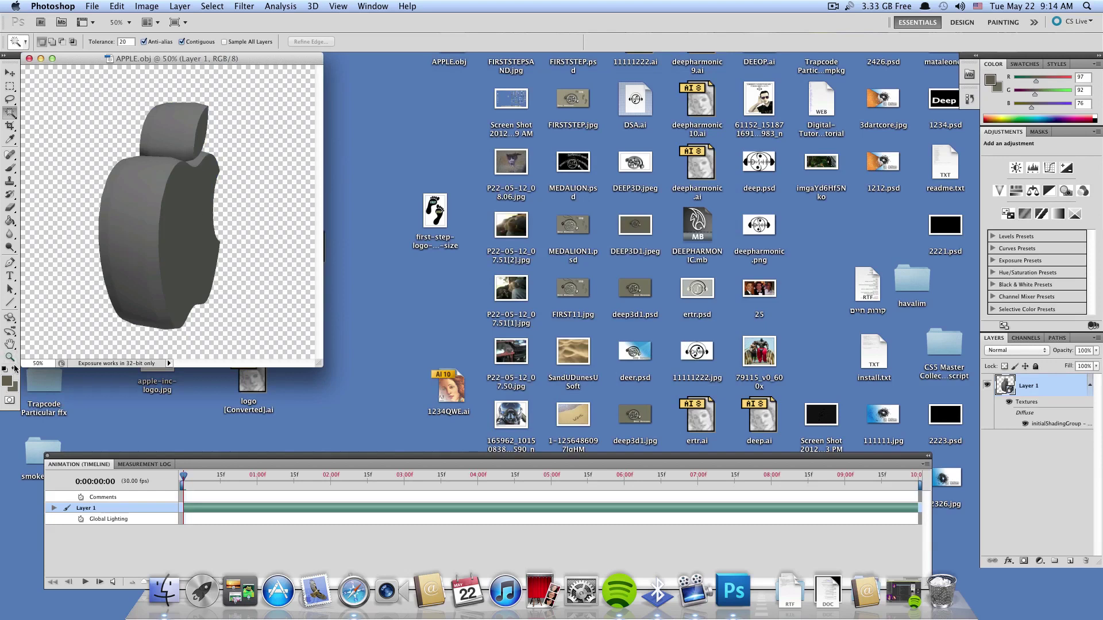
Rotate the apple with the 3D Object Rotate tool through front, edge-on and three-quarter views
click(9, 318)
mouse_move(138, 229)
mouse_down()
mouse_move(173, 205)
mouse_move(43, 285)
mouse_move(2, 264)
mouse_move(125, 303)
mouse_move(249, 271)
mouse_move(252, 257)
mouse_move(55, 249)
mouse_move(121, 262)
mouse_move(253, 157)
mouse_move(201, 189)
mouse_move(177, 229)
mouse_move(87, 279)
mouse_move(239, 265)
mouse_move(78, 301)
mouse_up()
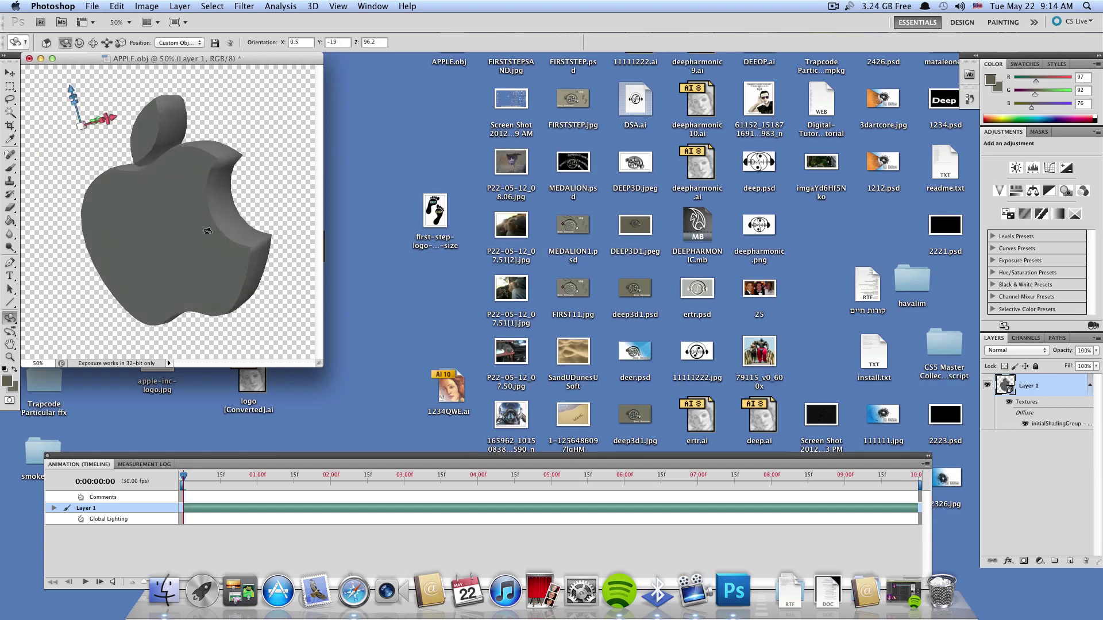
drag(207, 231, 159, 184)
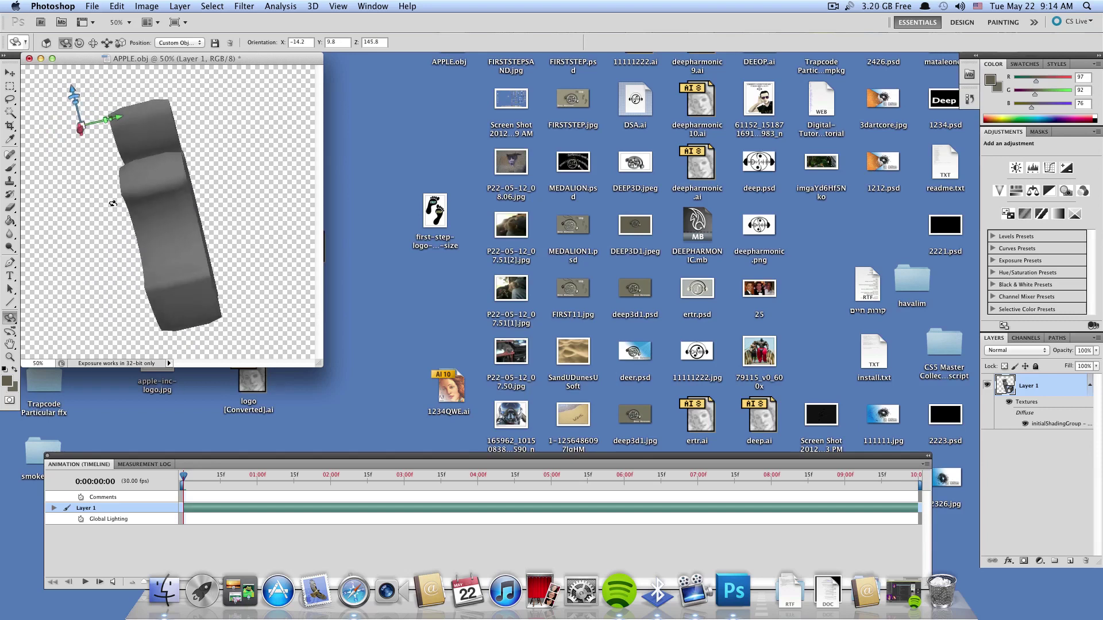
drag(203, 192, 213, 322)
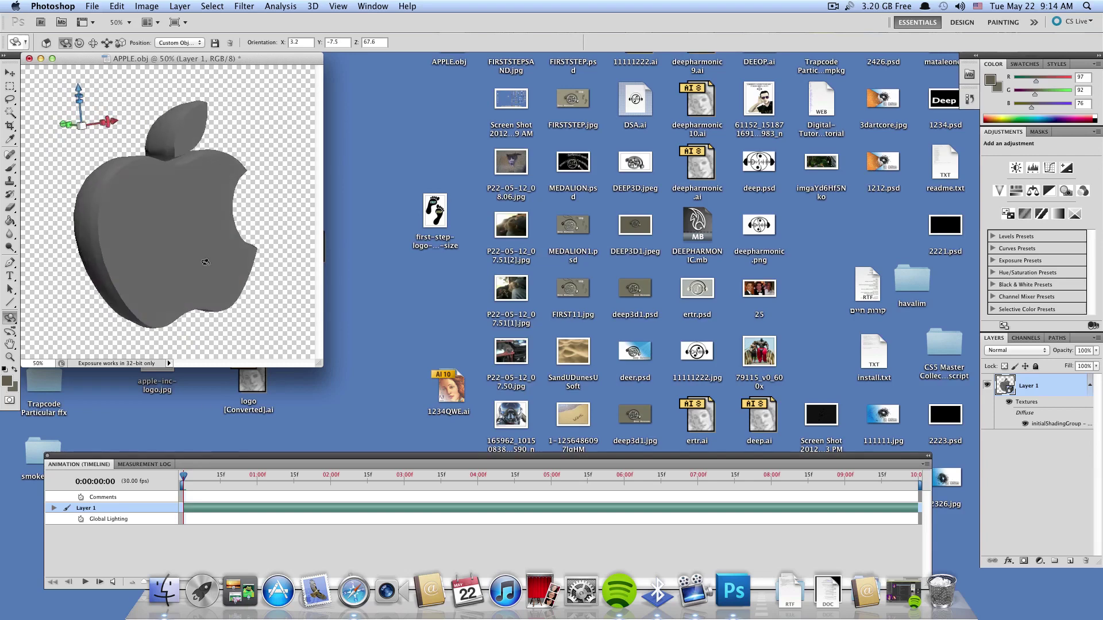
click(219, 382)
click(147, 268)
drag(119, 252, 288, 268)
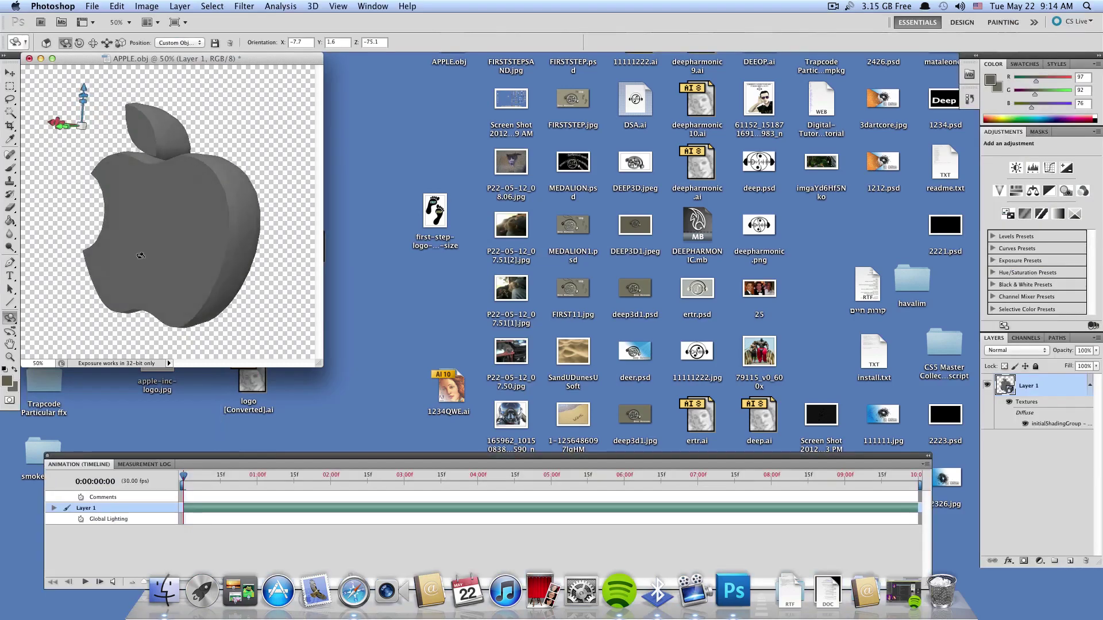
mouse_move(140, 256)
mouse_down()
mouse_move(148, 231)
mouse_move(140, 277)
mouse_move(157, 244)
mouse_move(136, 231)
mouse_move(119, 305)
mouse_up()
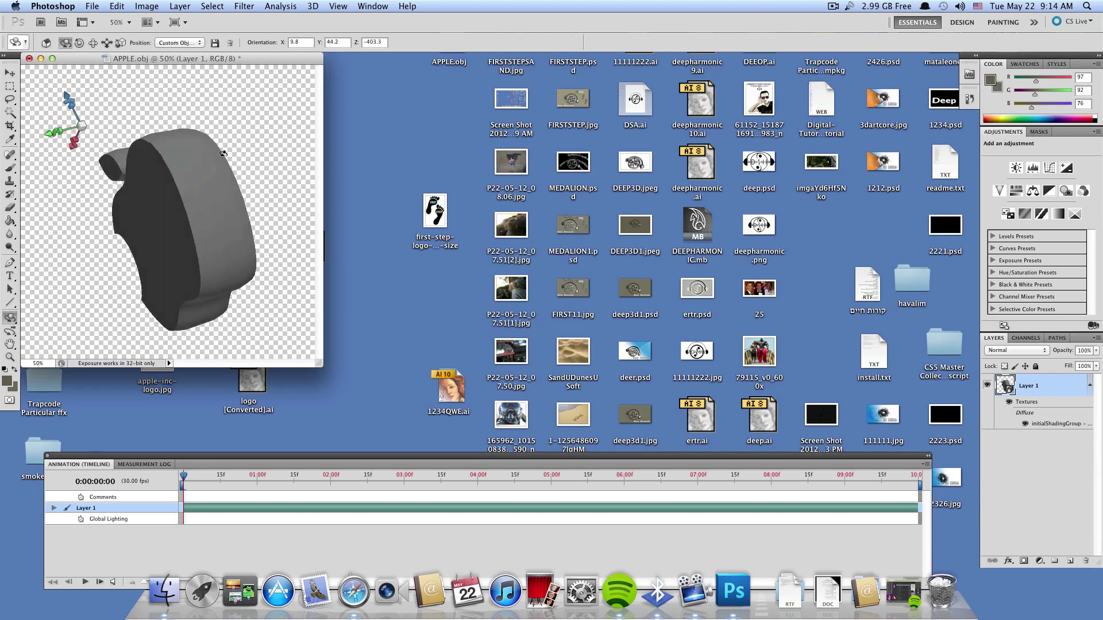
drag(223, 154, 105, 246)
mouse_move(261, 205)
mouse_down()
mouse_move(276, 278)
mouse_move(231, 245)
mouse_move(61, 271)
mouse_move(106, 239)
mouse_move(279, 225)
mouse_up()
drag(146, 221, 254, 237)
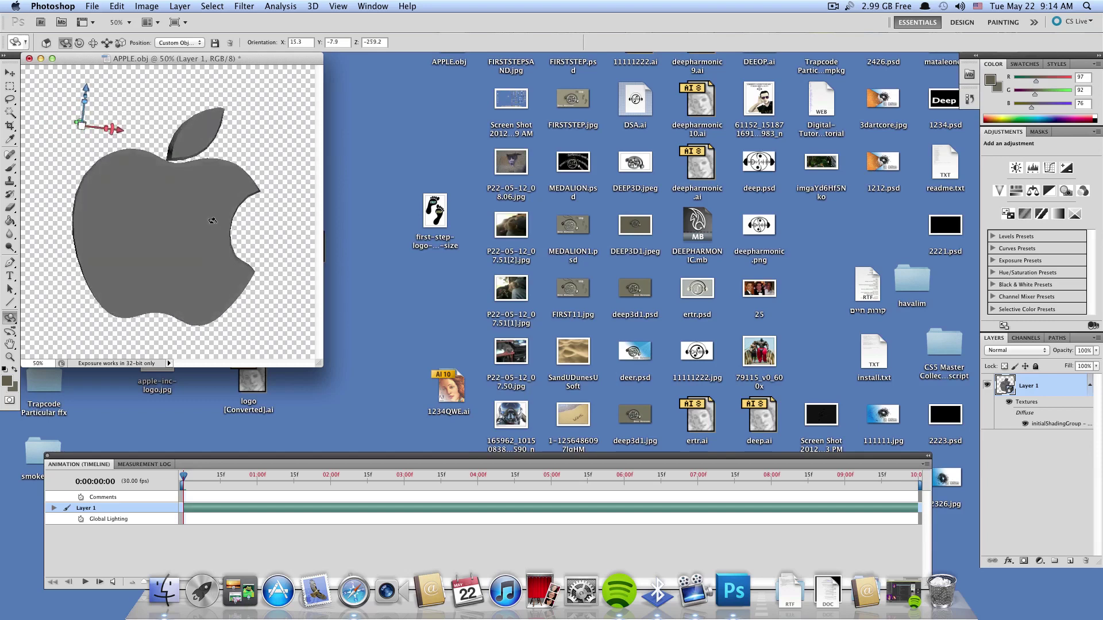
Keep spinning the apple, ending at orientation X -331.8, Y -10.9, Z 19.6
mouse_move(158, 193)
mouse_down()
mouse_move(96, 284)
mouse_move(159, 275)
mouse_move(228, 333)
mouse_move(155, 292)
mouse_move(115, 190)
mouse_move(18, 162)
mouse_move(154, 267)
mouse_move(109, 188)
mouse_up()
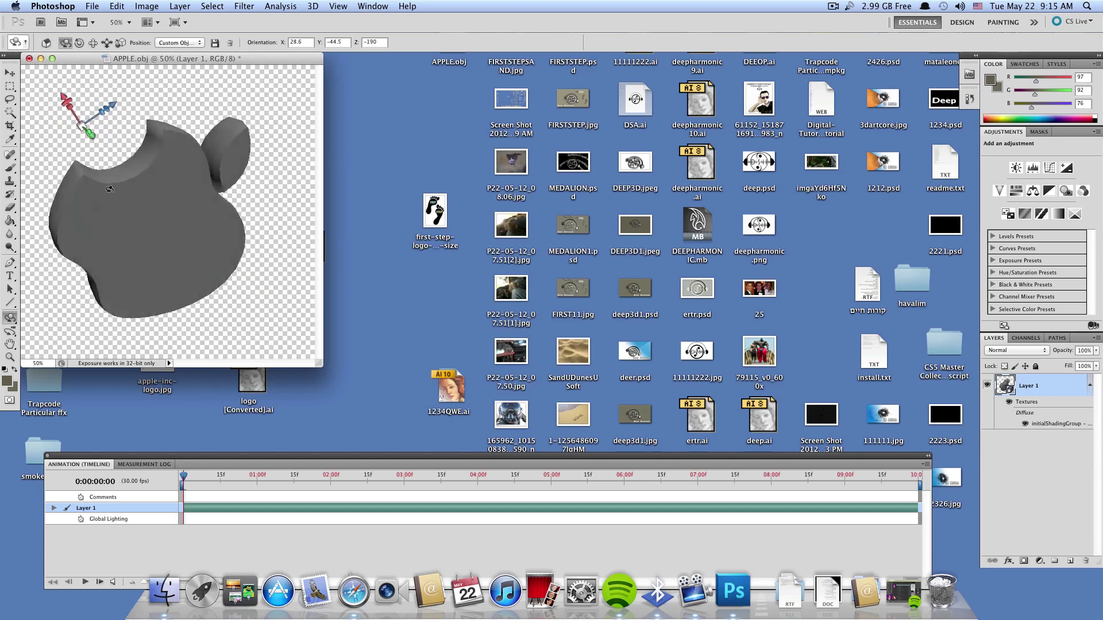
drag(230, 181, 82, 158)
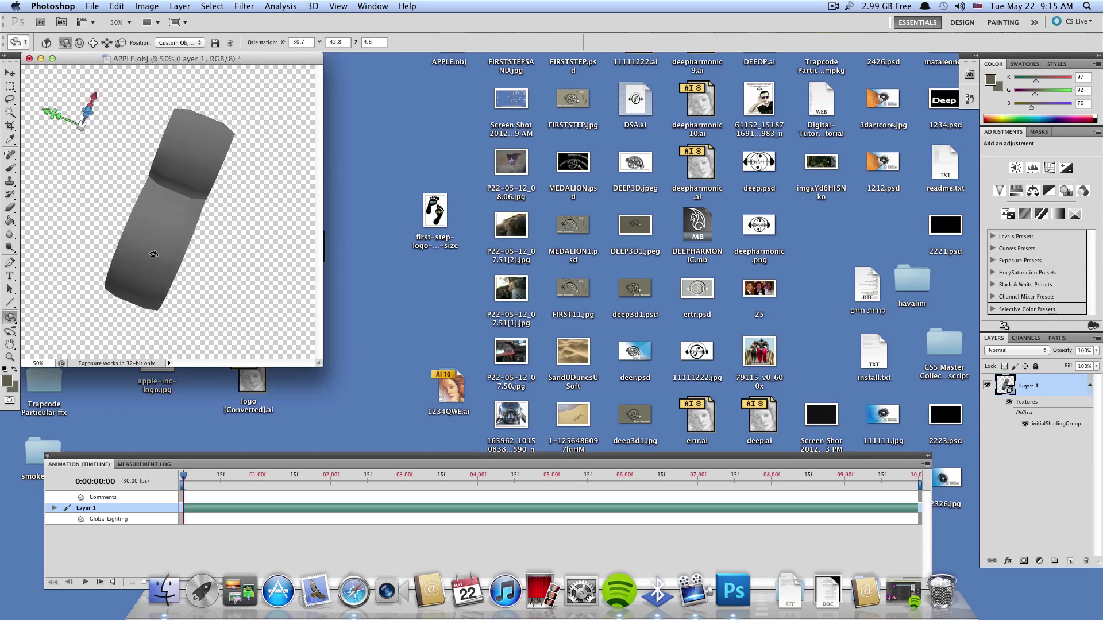
mouse_move(130, 200)
mouse_down()
mouse_move(124, 213)
mouse_move(65, 130)
mouse_up()
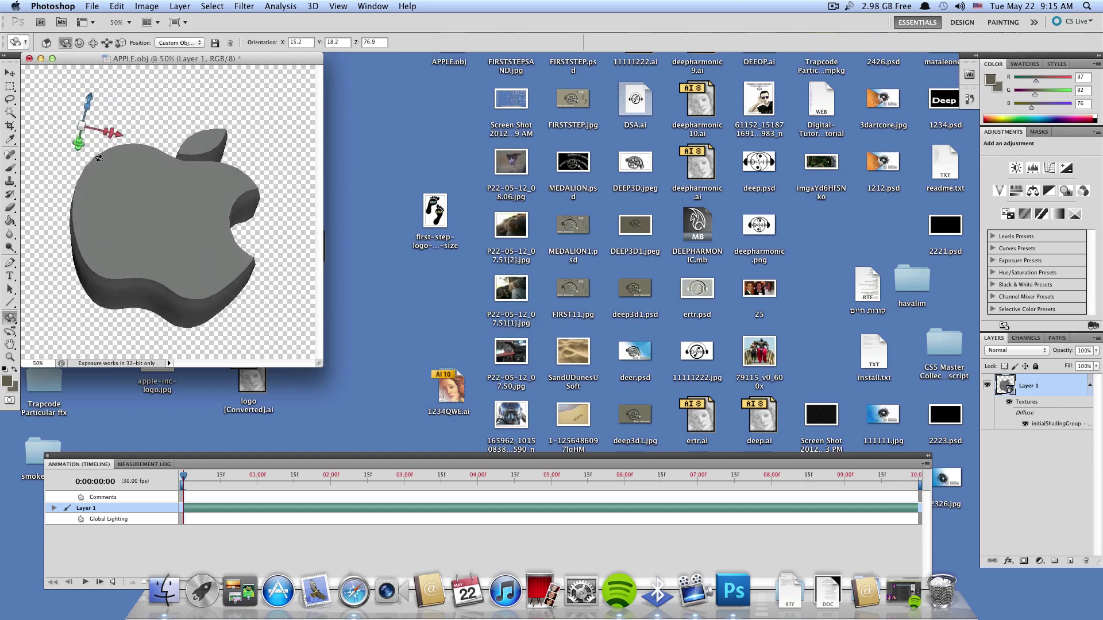
mouse_move(139, 279)
mouse_down()
mouse_move(150, 219)
mouse_move(143, 360)
mouse_move(144, 152)
mouse_move(36, 296)
mouse_move(34, 317)
mouse_up()
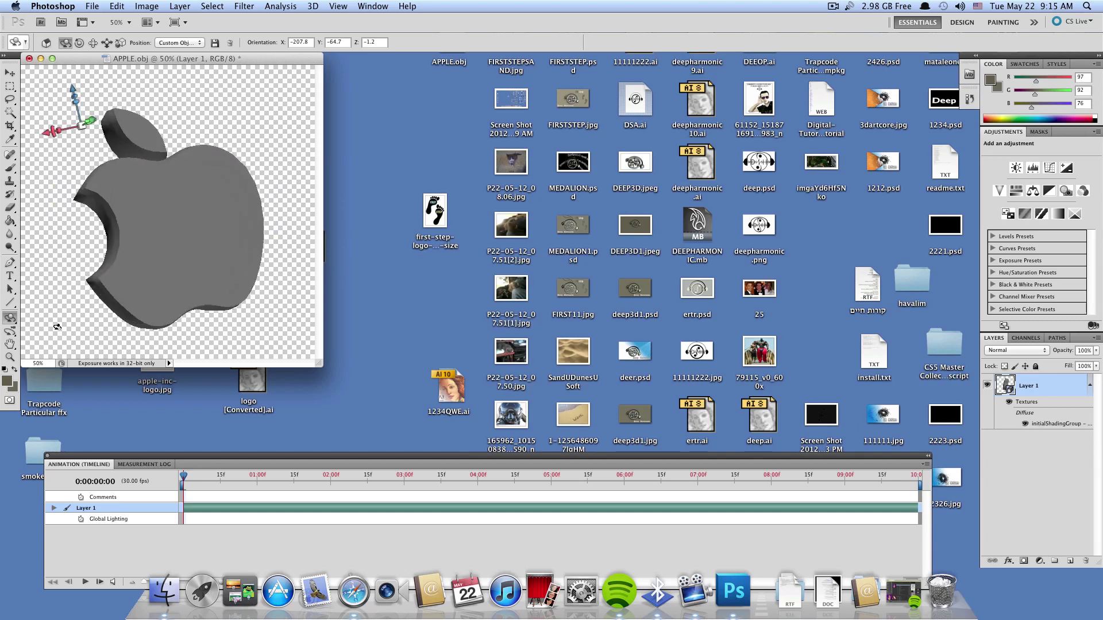
mouse_move(167, 253)
mouse_down()
mouse_move(133, 277)
mouse_move(201, 261)
mouse_up()
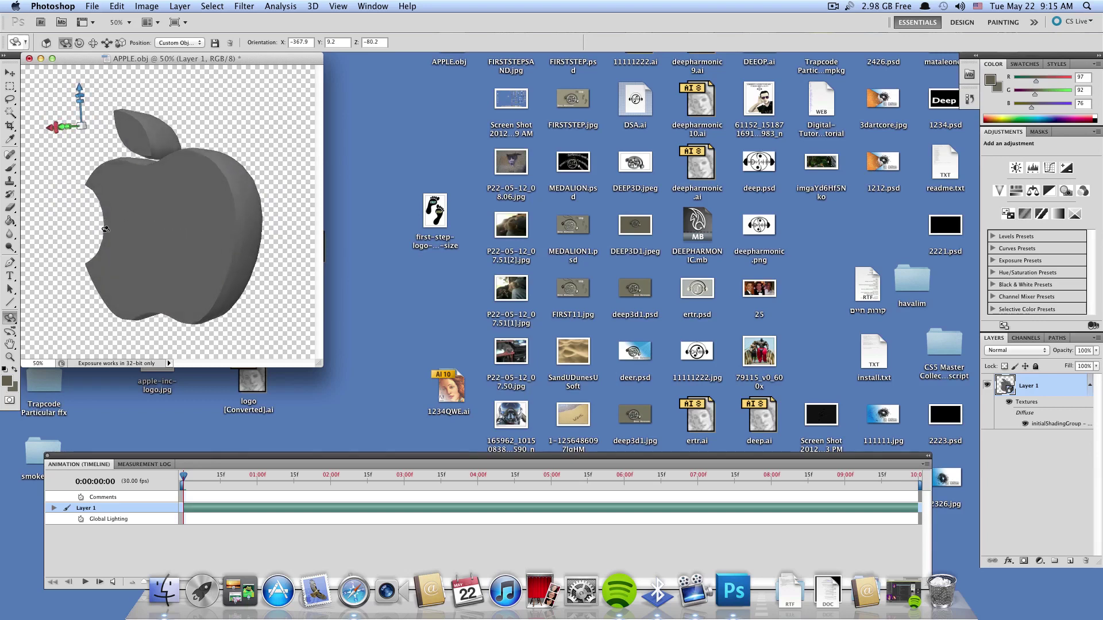
mouse_move(121, 231)
mouse_down()
mouse_move(81, 184)
mouse_move(117, 130)
mouse_move(267, 276)
mouse_up()
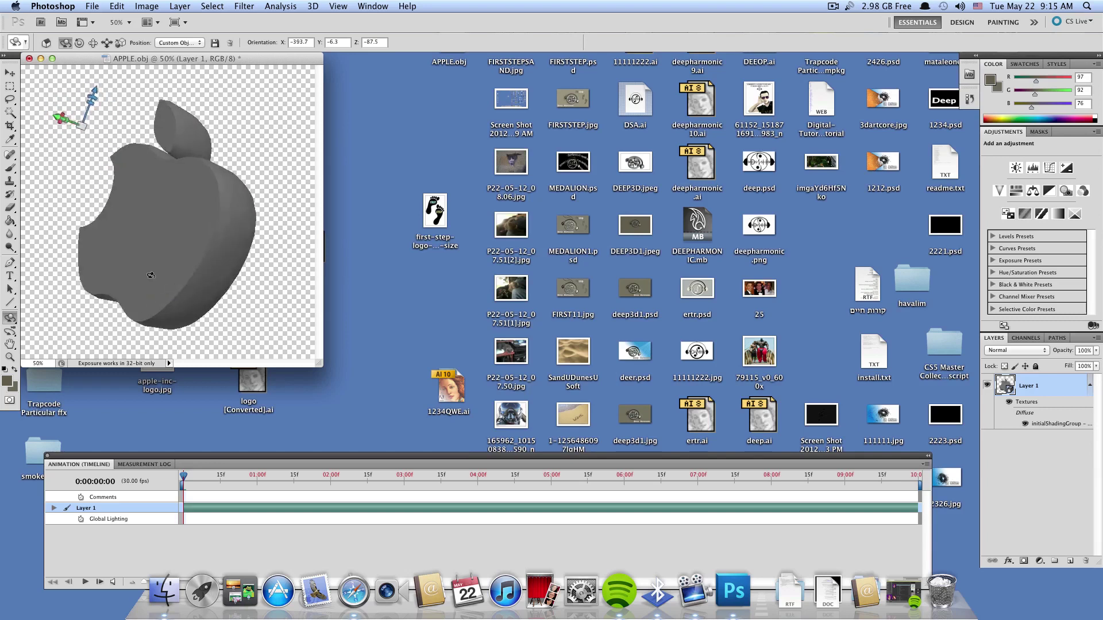
drag(142, 201, 292, 223)
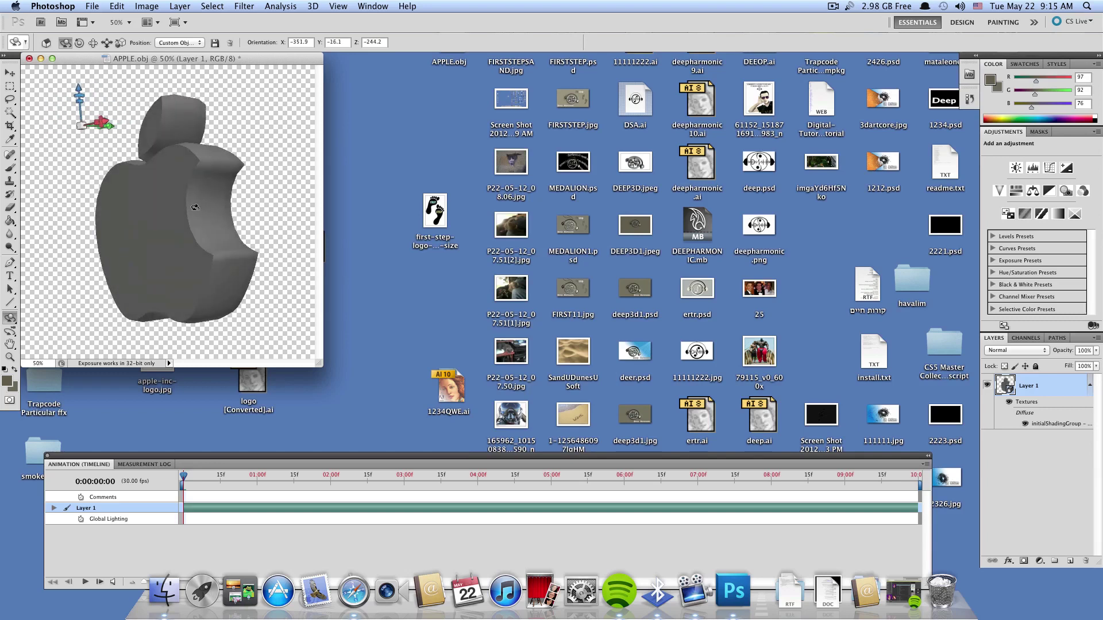
mouse_move(168, 209)
mouse_down()
mouse_move(239, 214)
mouse_move(152, 209)
mouse_move(52, 253)
mouse_move(226, 214)
mouse_move(109, 262)
mouse_up()
mouse_move(190, 211)
mouse_down()
mouse_move(109, 190)
mouse_move(196, 199)
mouse_move(253, 230)
mouse_move(289, 324)
mouse_up()
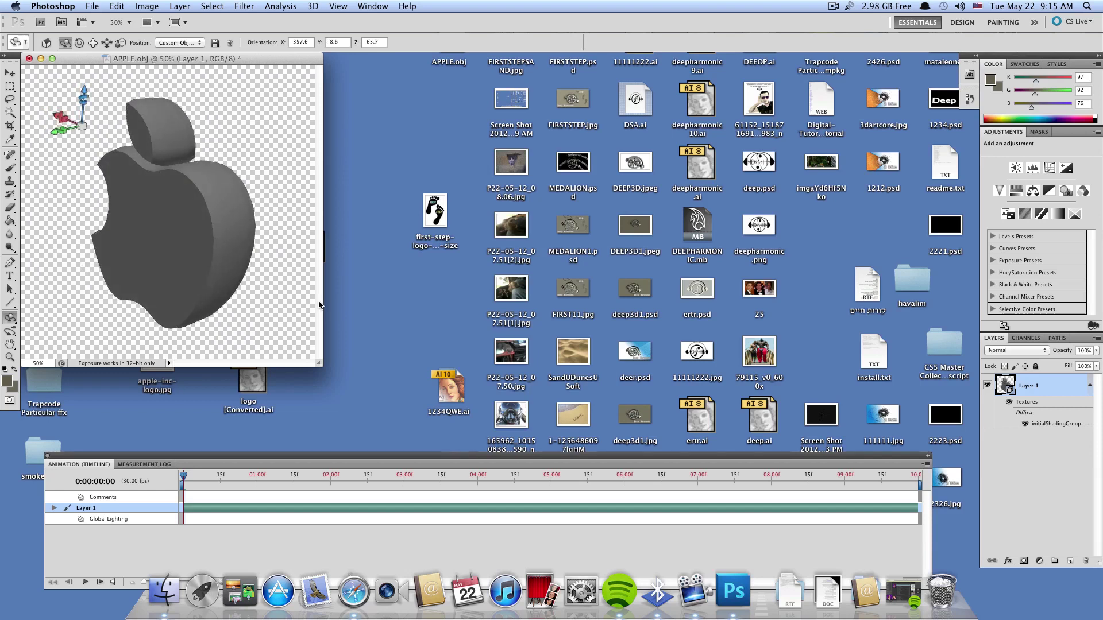
mouse_move(207, 243)
mouse_down()
mouse_move(157, 258)
mouse_move(773, 34)
mouse_up()
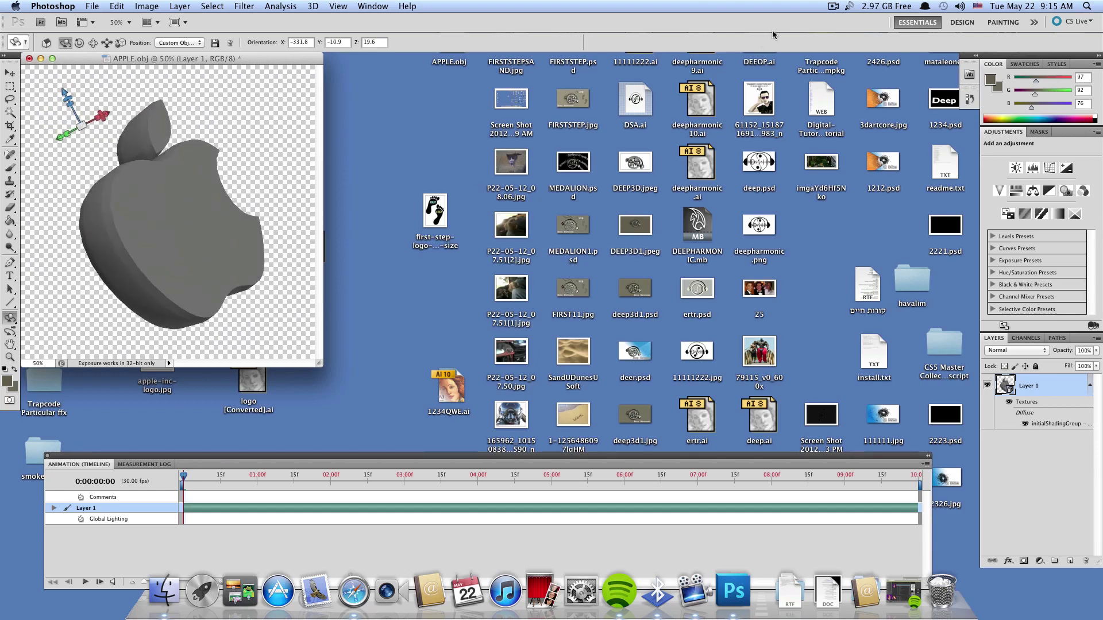
click(832, 7)
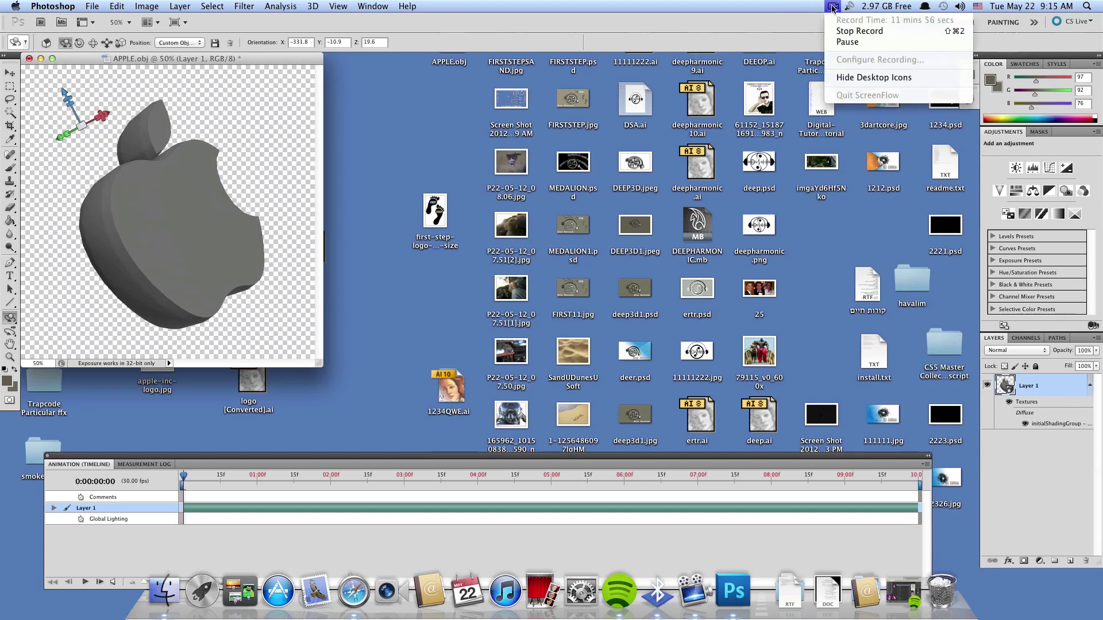